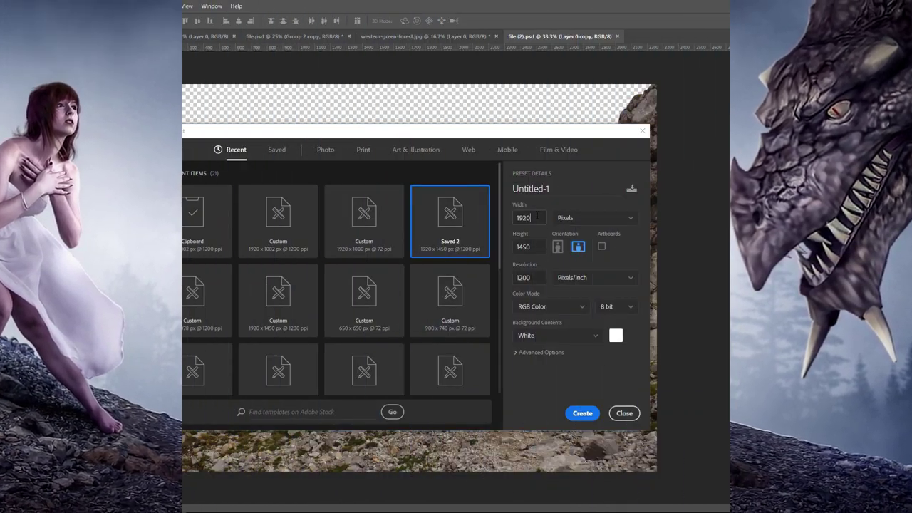
# Step: Create a 1920 × 1450 px, 1200 ppi document with Black background contents
pyautogui.press('Tab')
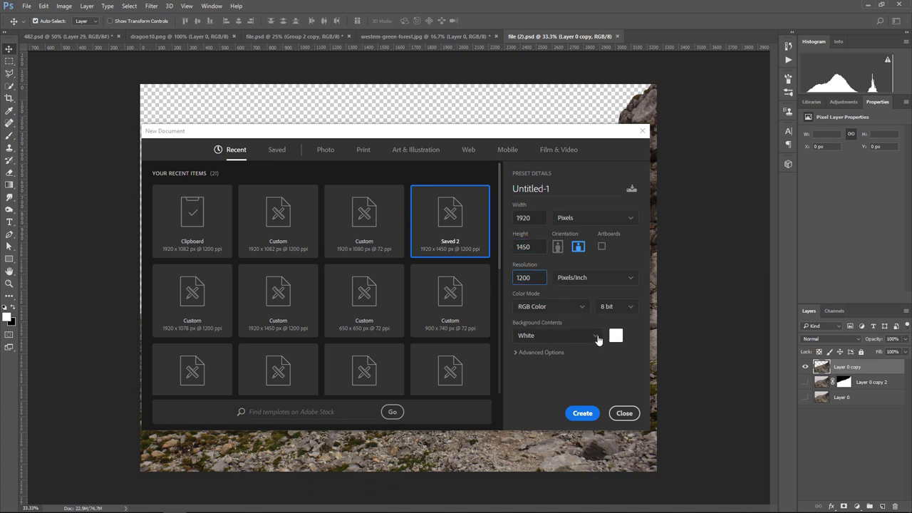
pyautogui.click(599, 337)
pyautogui.click(540, 370)
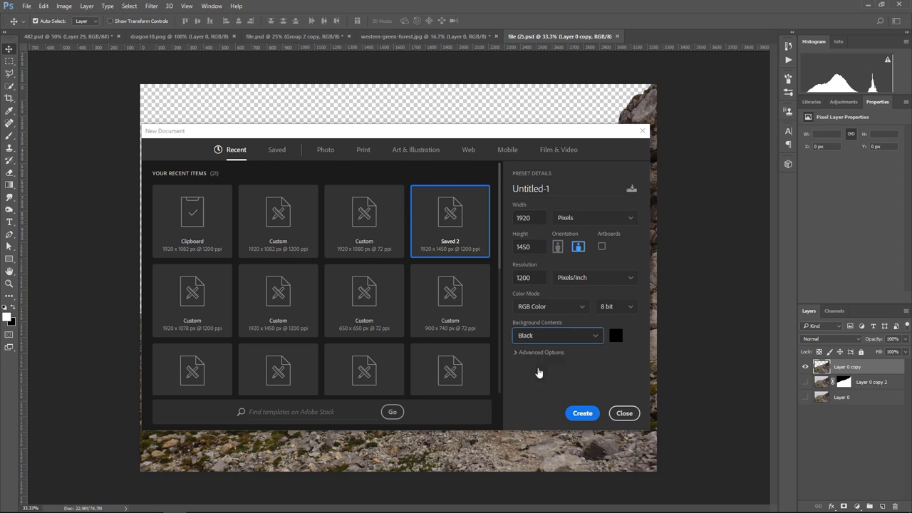
pyautogui.click(583, 413)
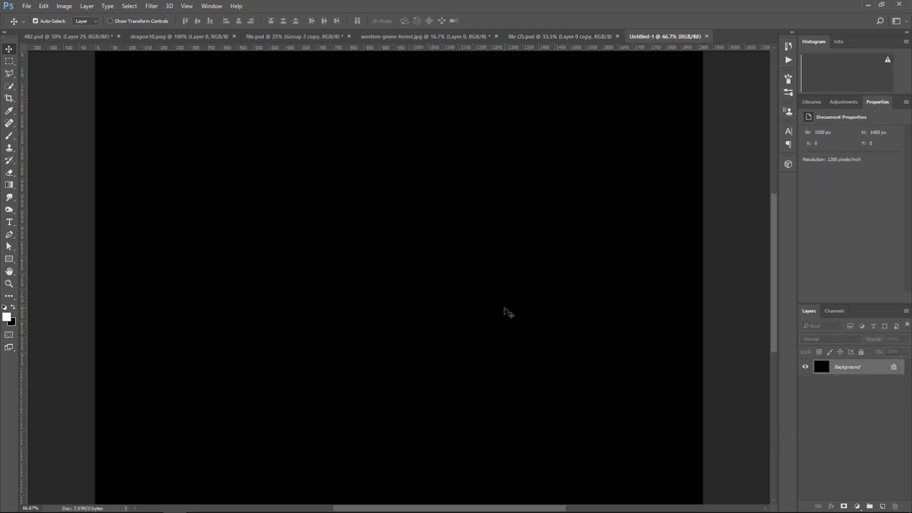
# Step: Copy the cut-out rock layer from file (2).psd into Untitled-1 and flip it horizontally
pyautogui.click(570, 36)
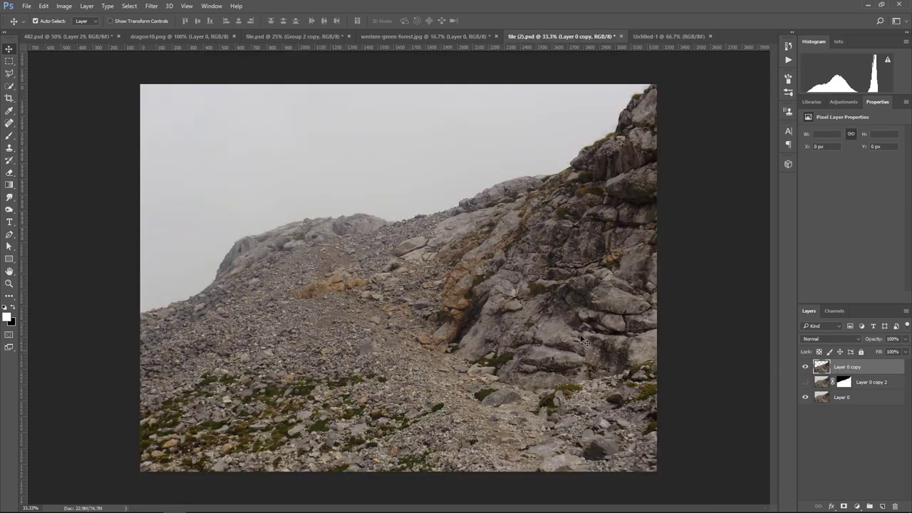
pyautogui.click(806, 398)
pyautogui.click(805, 398)
pyautogui.moveTo(555, 308)
pyautogui.mouseDown()
pyautogui.moveTo(491, 172)
pyautogui.moveTo(431, 253)
pyautogui.mouseUp()
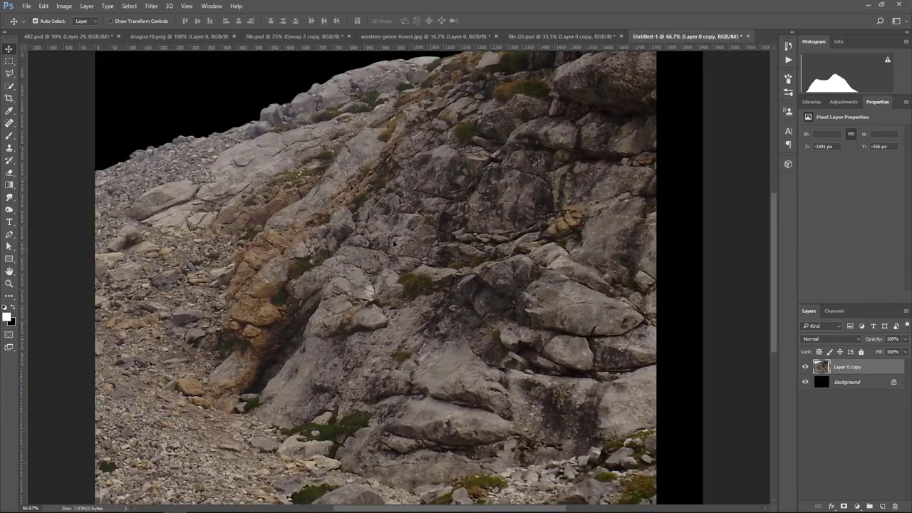
pyautogui.click(43, 6)
pyautogui.moveTo(58, 209)
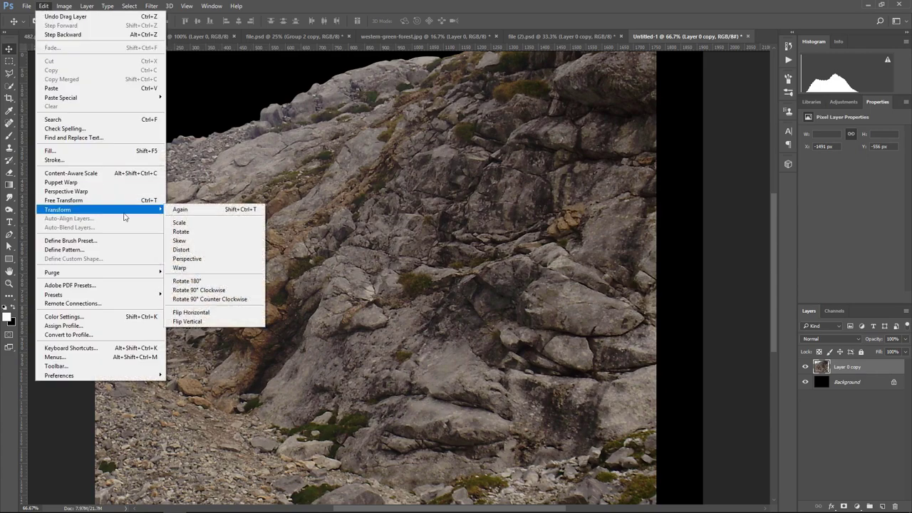
pyautogui.click(208, 313)
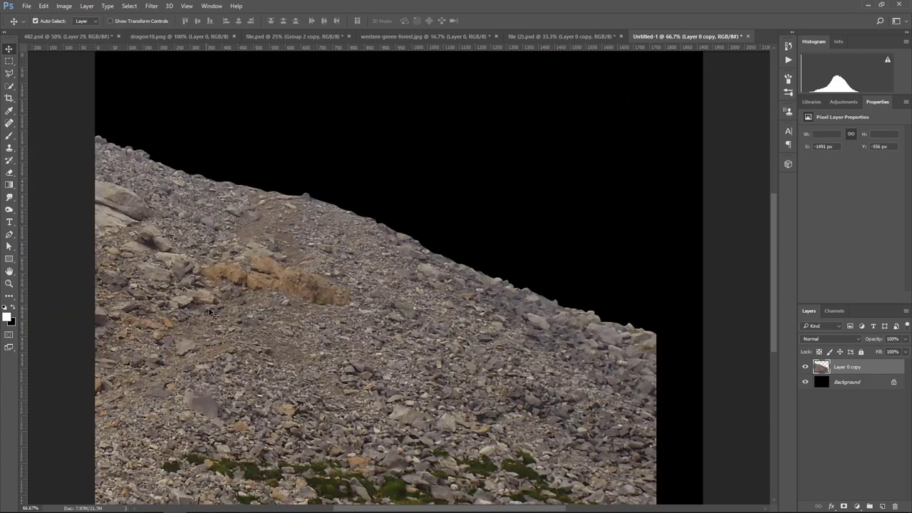
# Step: Scale the rocks down, tilt them slightly and place them along the bottom edge
pyautogui.scroll(-2, 627, 283)
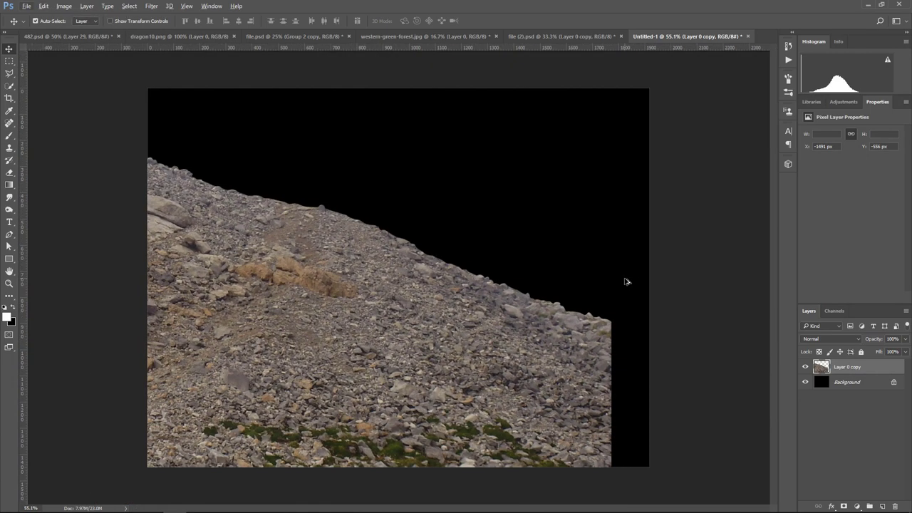
pyautogui.hotkey('ctrl', 't')
pyautogui.hotkey('ctrl', '-')
pyautogui.hotkey('ctrl', '-')
pyautogui.hotkey('ctrl', '-')
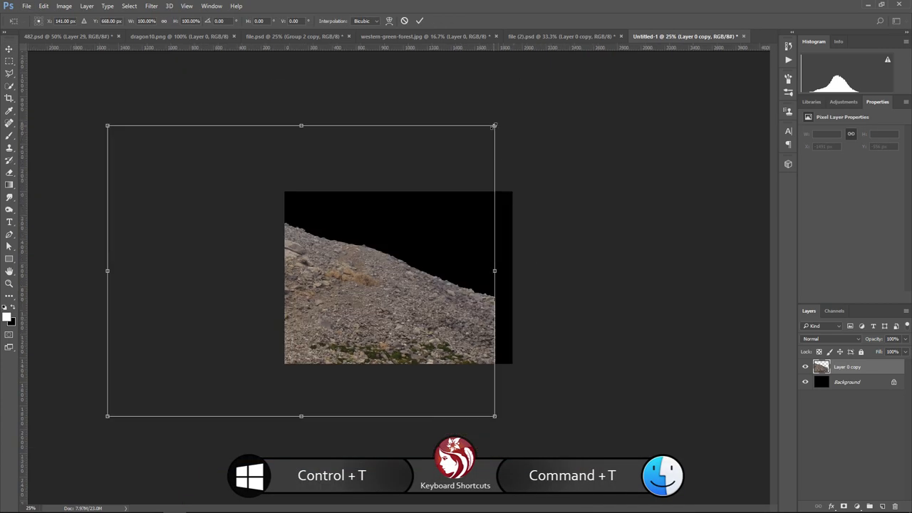
pyautogui.moveTo(494, 125); pyautogui.dragTo(479, 141)
pyautogui.moveTo(356, 271); pyautogui.dragTo(464, 332)
pyautogui.moveTo(541, 428); pyautogui.dragTo(528, 456)
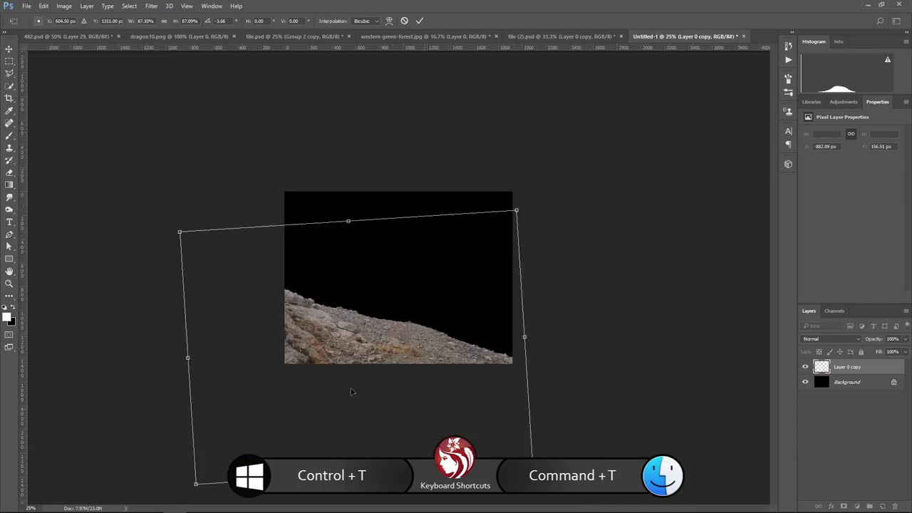
pyautogui.moveTo(351, 391); pyautogui.dragTo(446, 292)
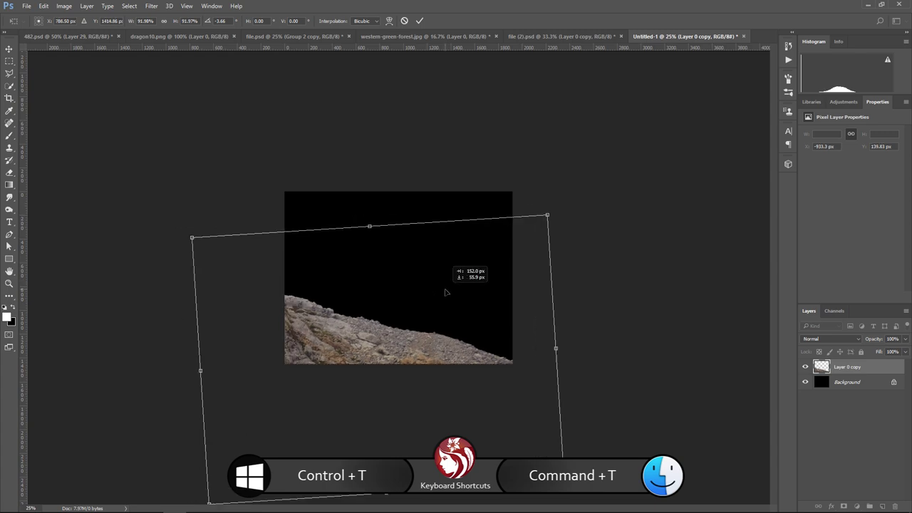
pyautogui.press('Return')
pyautogui.hotkey('ctrl', '+')
pyautogui.hotkey('ctrl', '+')
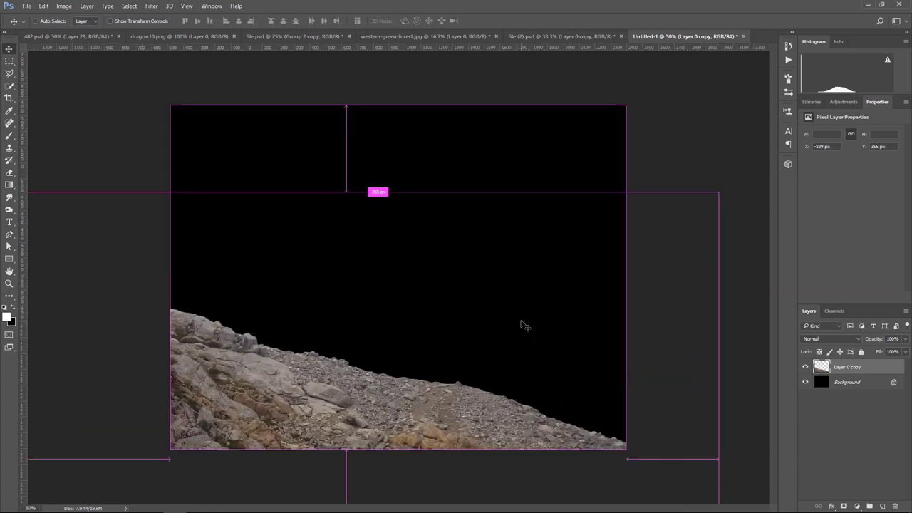
pyautogui.hotkey('ctrl', '+')
pyautogui.hotkey('ctrl', '0')
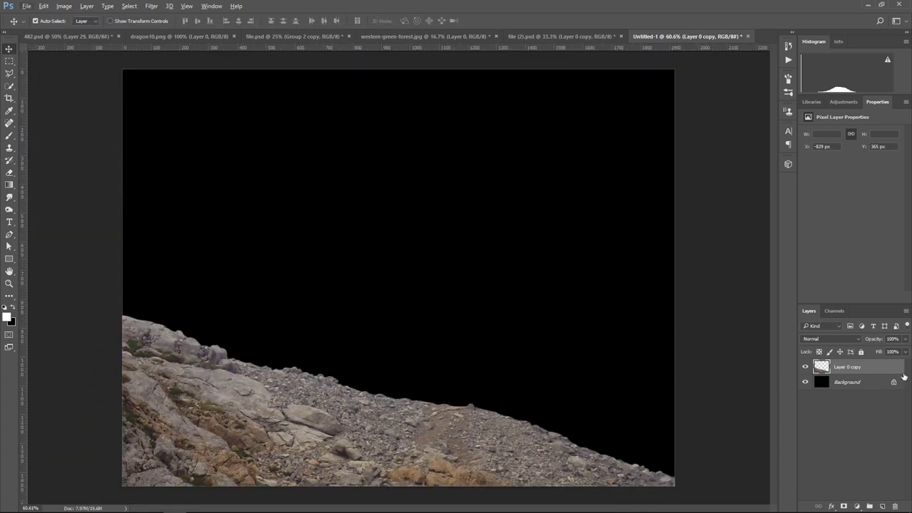
# Step: Push the rock ridge down with Liquify's Forward Warp at brush size 800
pyautogui.click(152, 7)
pyautogui.click(175, 79)
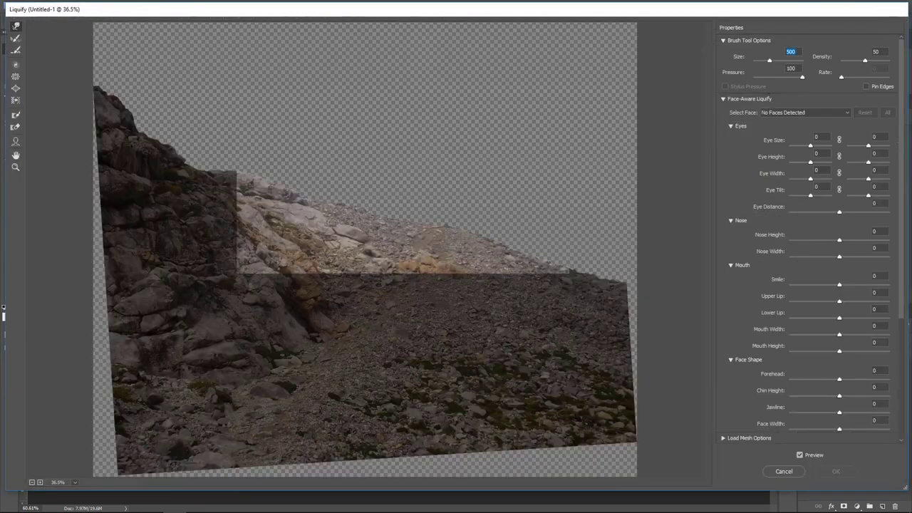
pyautogui.press(']')
pyautogui.press(']')
pyautogui.press(']')
pyautogui.moveTo(436, 213); pyautogui.dragTo(488, 222)
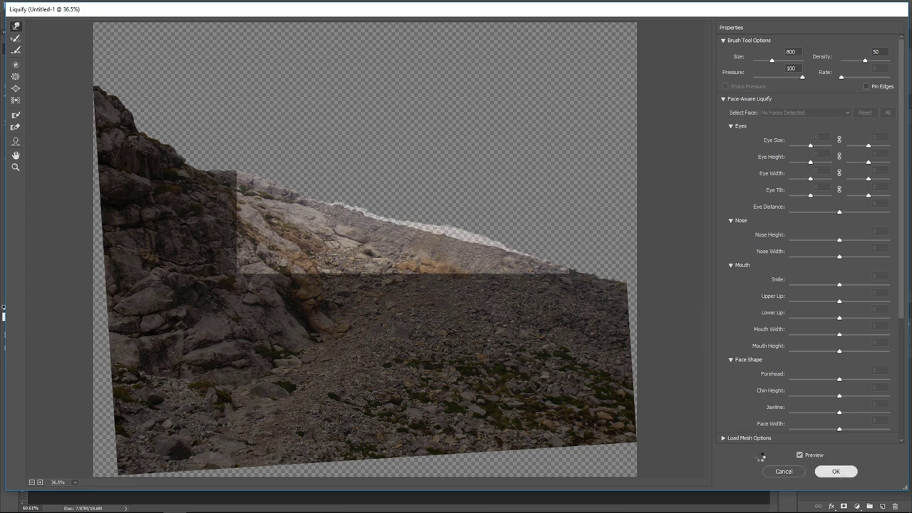
pyautogui.click(836, 471)
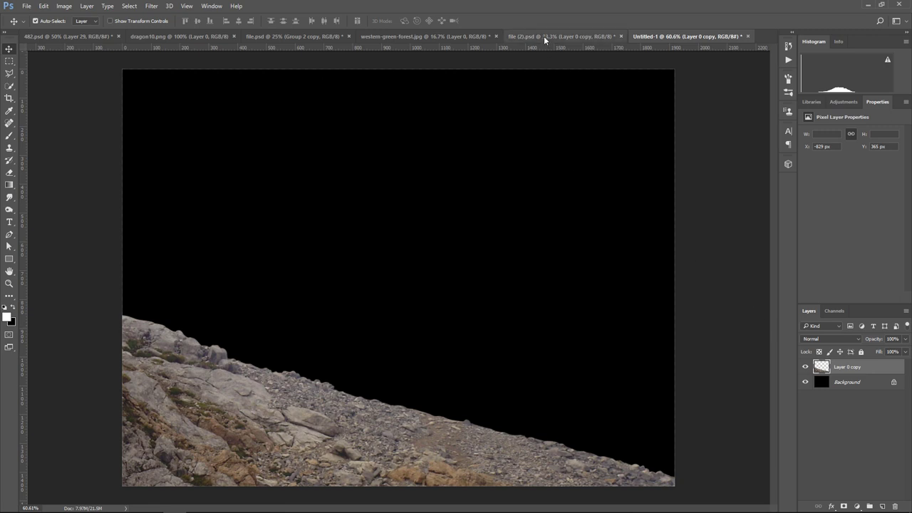
# Step: Select the pale sky in western-green-forest.jpg using Color Range
pyautogui.click(472, 36)
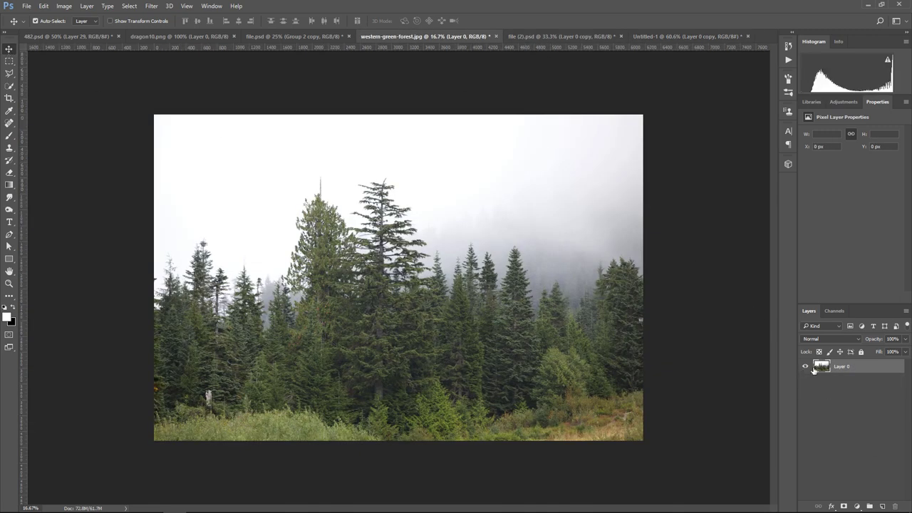
pyautogui.click(129, 6)
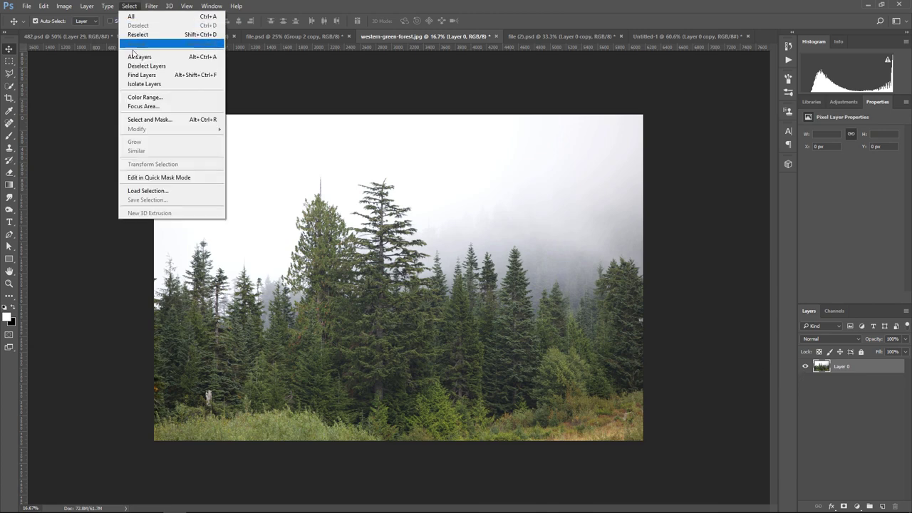
pyautogui.click(171, 102)
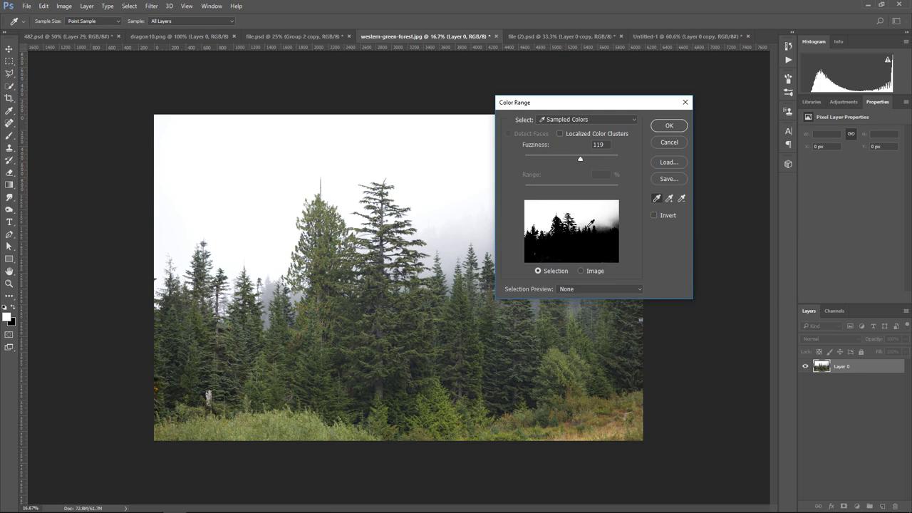
pyautogui.click(669, 126)
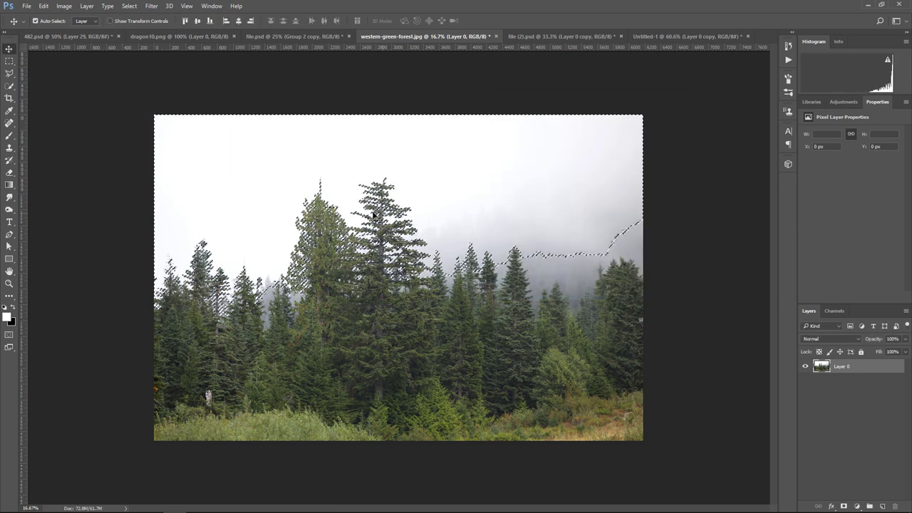
# Step: Mask out the sky with an inverted layer mask and apply it to Layer 0
pyautogui.click(842, 506)
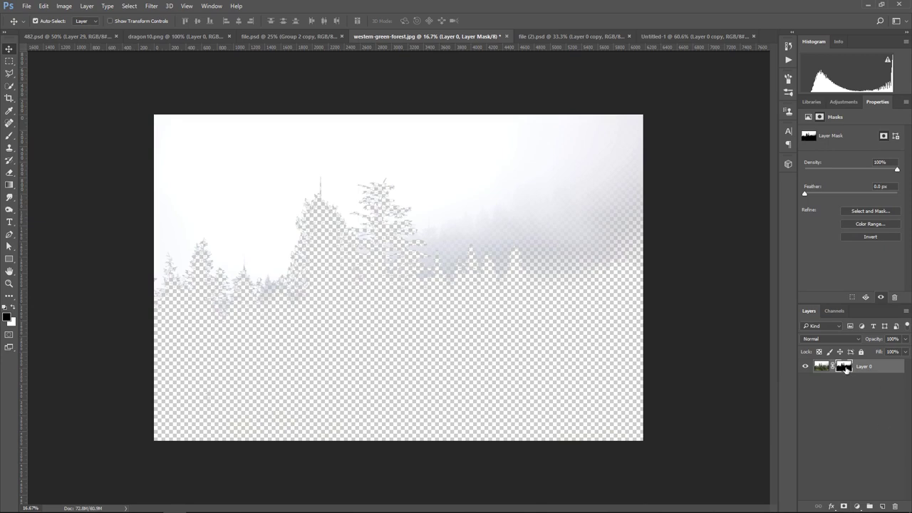
pyautogui.click(867, 237)
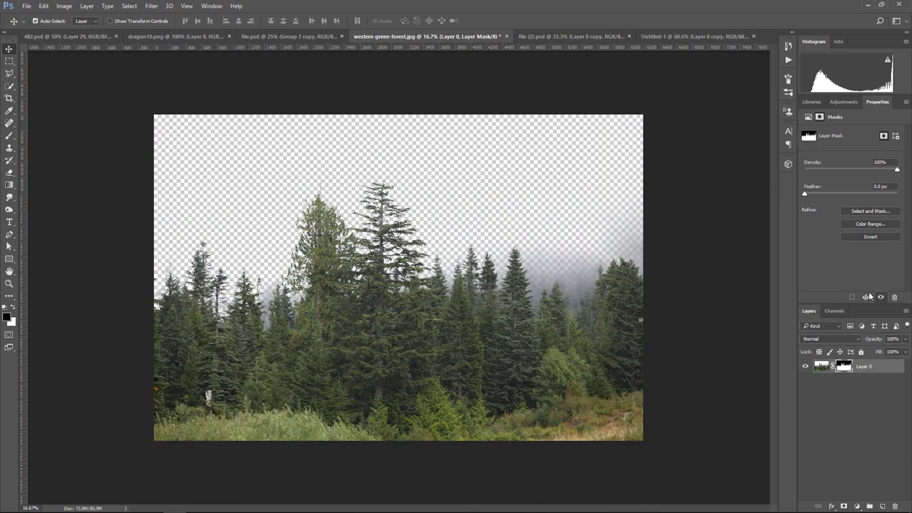
pyautogui.rightClick(843, 367)
pyautogui.click(823, 400)
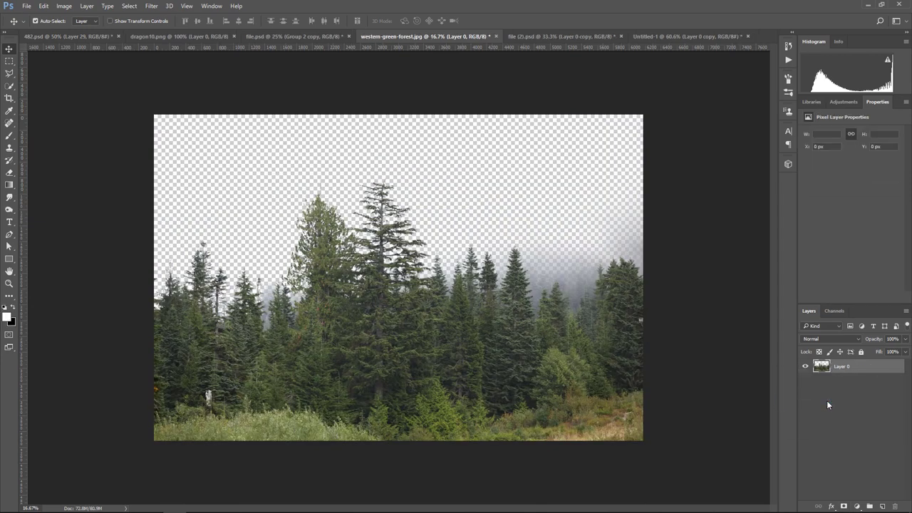
# Step: Drag the forest layer into Untitled-1 and place it beneath the rock layer
pyautogui.moveTo(489, 308); pyautogui.dragTo(640, 39)
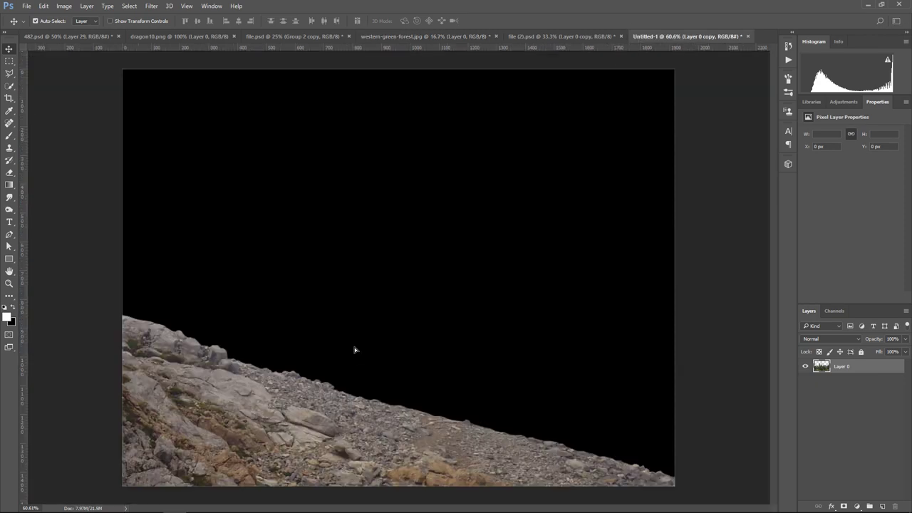
pyautogui.moveTo(640, 39); pyautogui.dragTo(359, 349)
pyautogui.moveTo(869, 375); pyautogui.dragTo(866, 389)
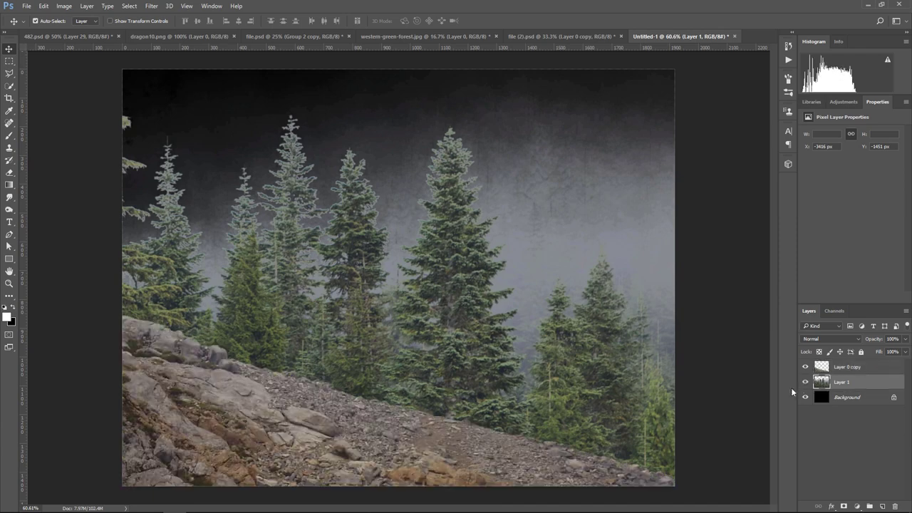
# Step: Shrink the forest layer to sit along the slope and view the whole canvas
pyautogui.hotkey('ctrl', 't')
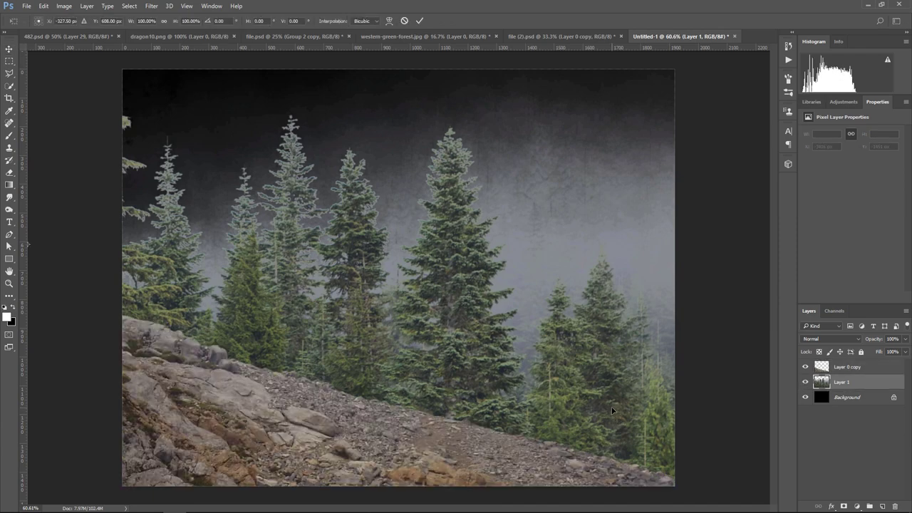
pyautogui.hotkey('ctrl', '-')
pyautogui.hotkey('ctrl', '-')
pyautogui.moveTo(689, 90)
pyautogui.mouseDown()
pyautogui.moveTo(484, 231)
pyautogui.moveTo(485, 274)
pyautogui.moveTo(539, 270)
pyautogui.mouseUp()
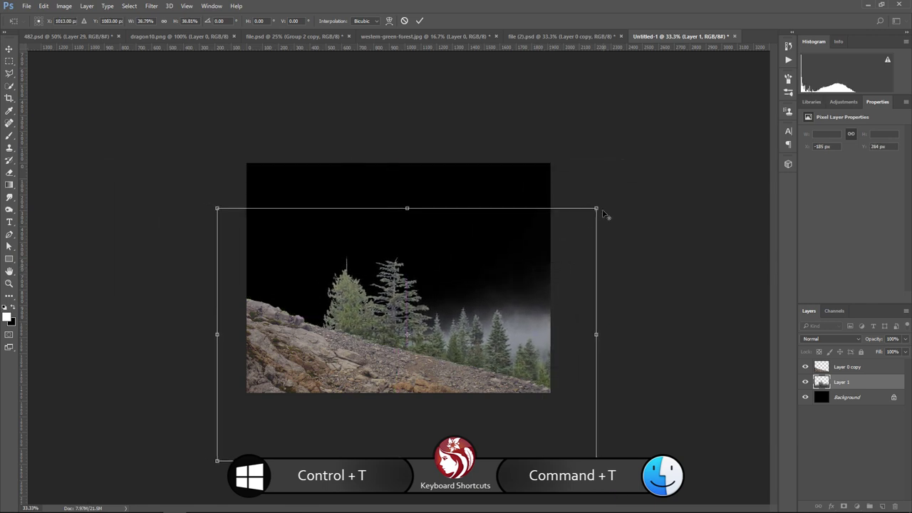
pyautogui.moveTo(604, 213); pyautogui.dragTo(589, 221)
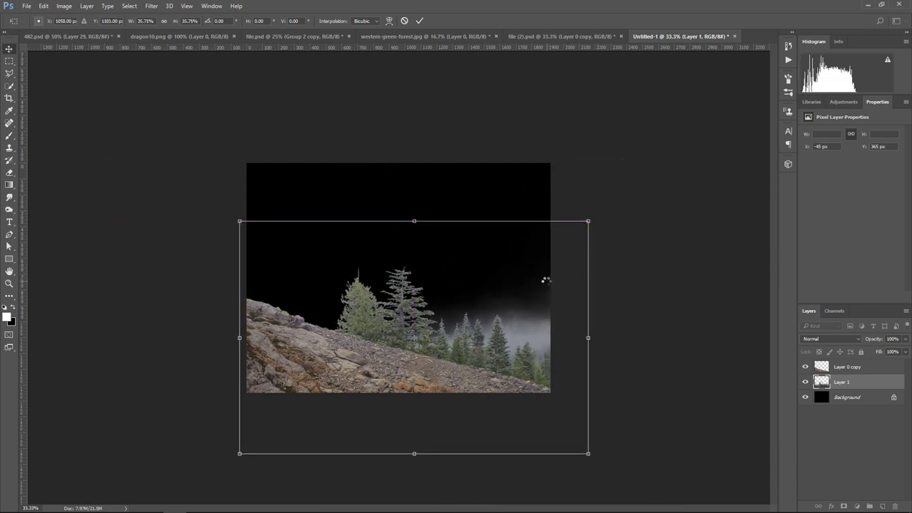
pyautogui.press('Return')
pyautogui.hotkey('ctrl', '+')
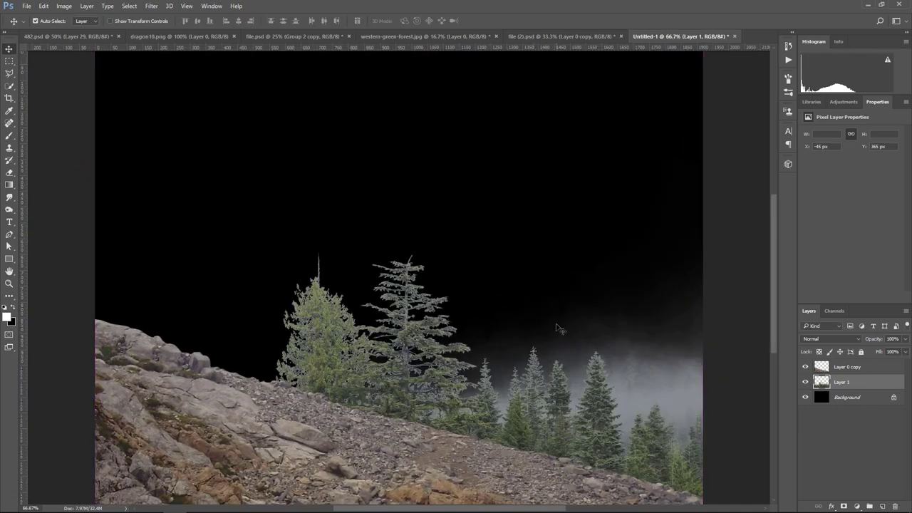
pyautogui.hotkey('ctrl', '-')
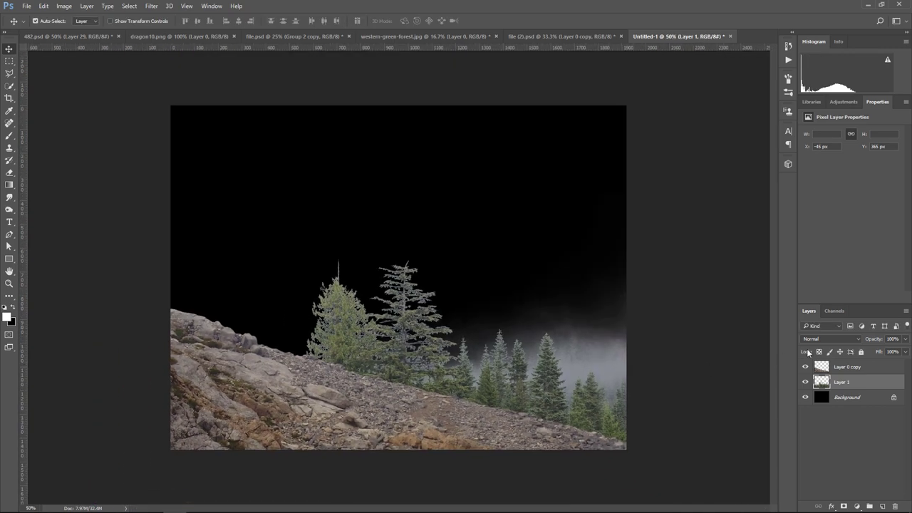
# Step: Apply a 3 px Gaussian Blur to the tree layer
pyautogui.click(145, 9)
pyautogui.moveTo(156, 110)
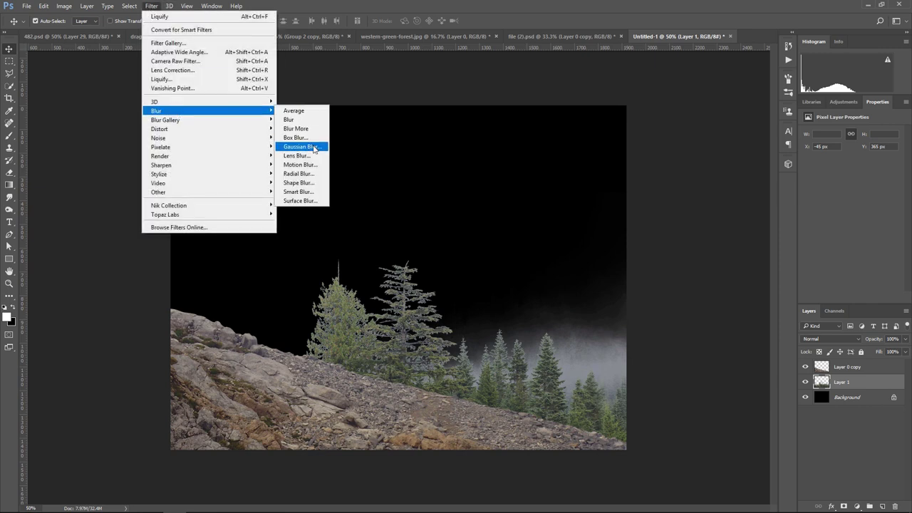
pyautogui.click(314, 148)
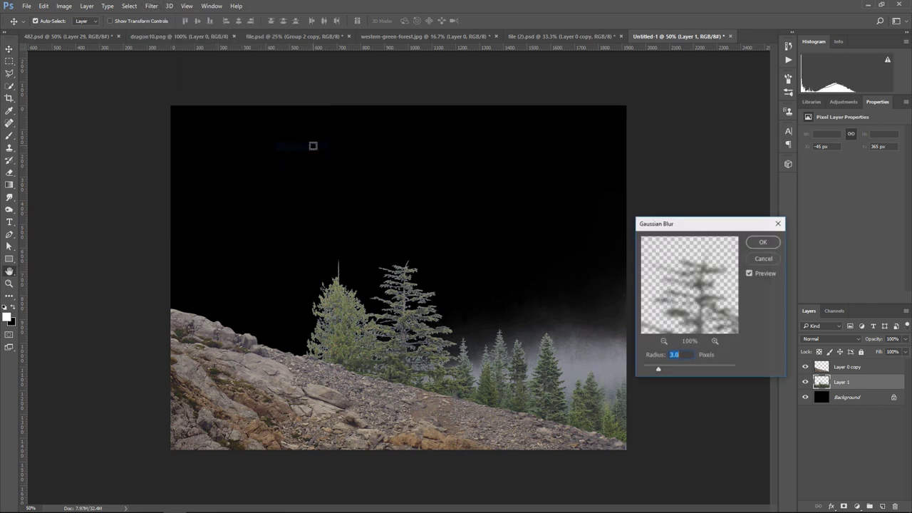
pyautogui.click(763, 243)
pyautogui.press('v')
pyautogui.hotkey('ctrl', '+')
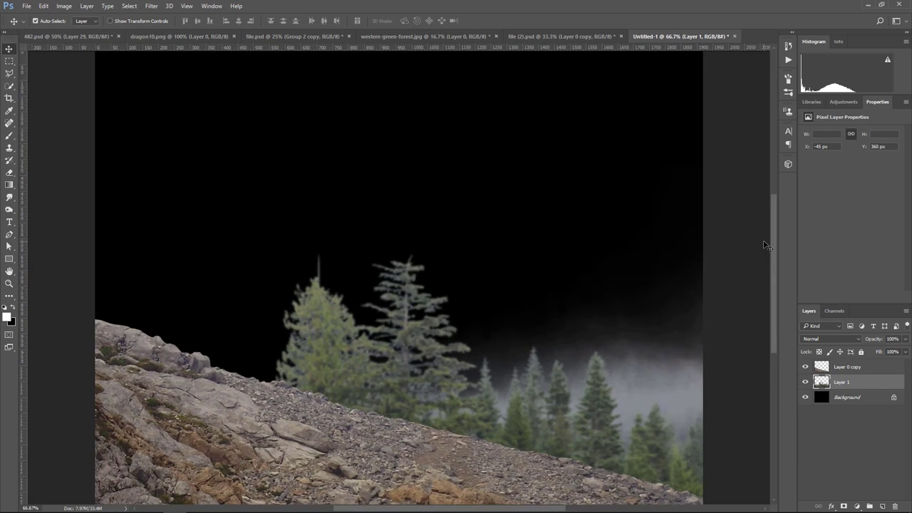
pyautogui.scroll(-1, 761, 251)
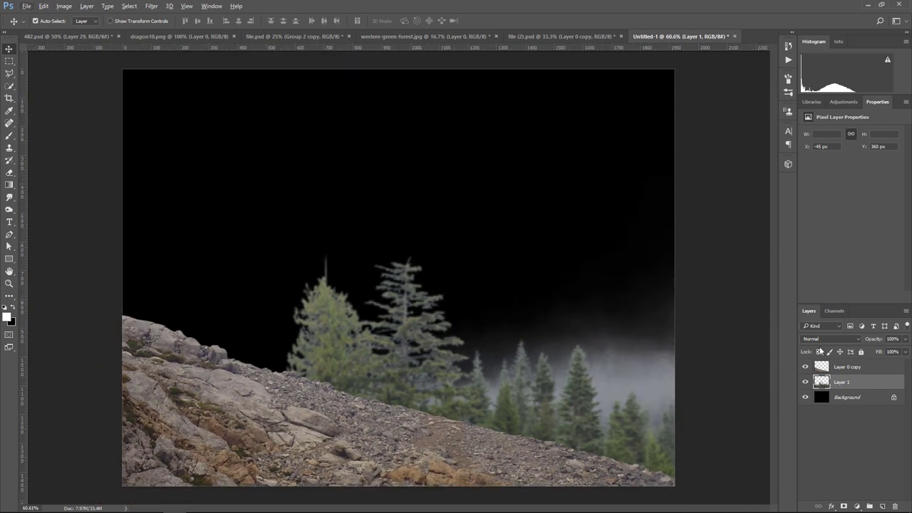
# Step: Add a clipped Hue/Saturation layer with Saturation -30 and Lightness -14 on the trees
pyautogui.click(858, 506)
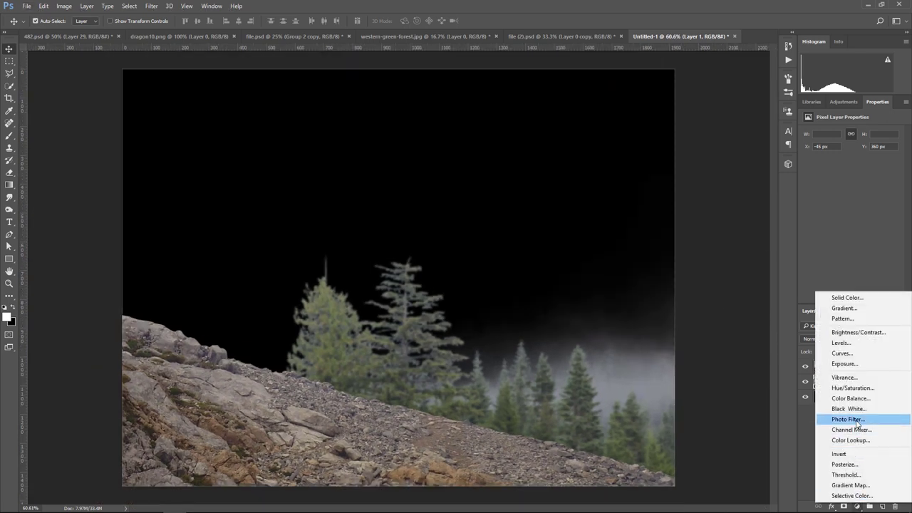
pyautogui.click(862, 391)
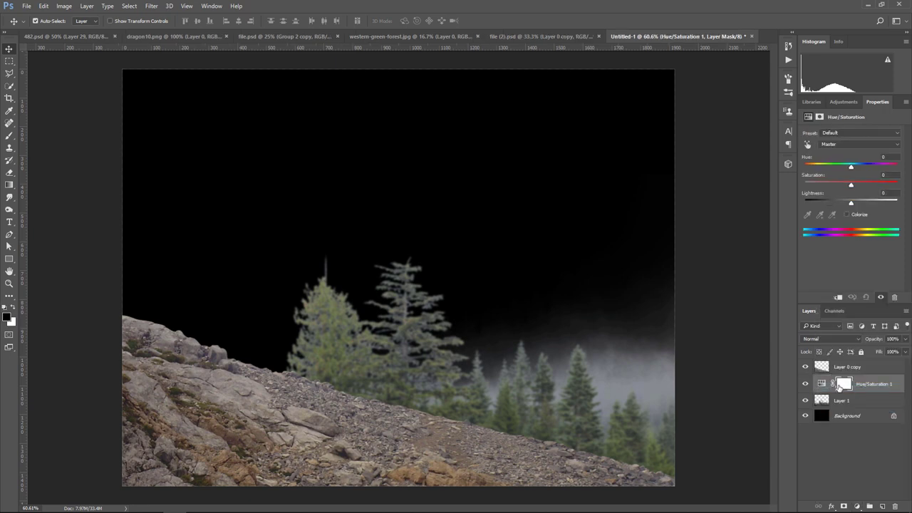
pyautogui.click(839, 298)
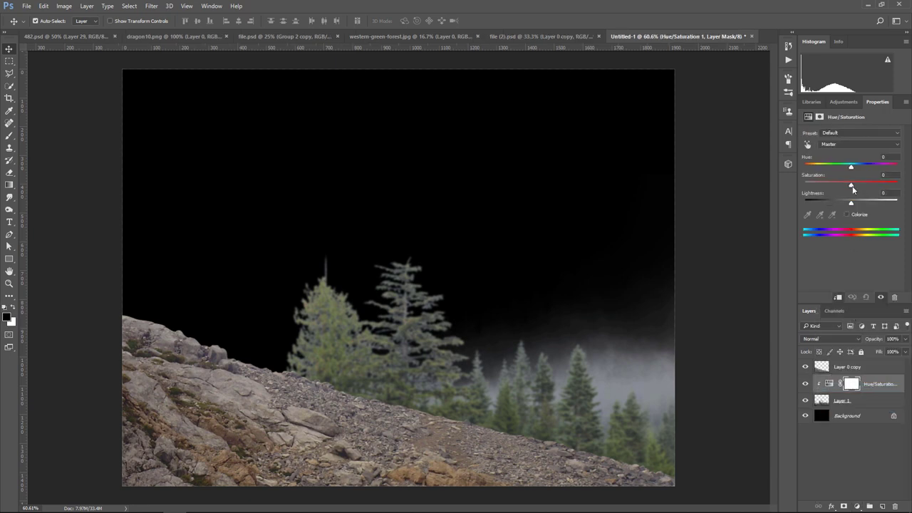
pyautogui.moveTo(852, 187)
pyautogui.mouseDown()
pyautogui.moveTo(839, 186)
pyautogui.moveTo(833, 204)
pyautogui.moveTo(845, 205)
pyautogui.mouseUp()
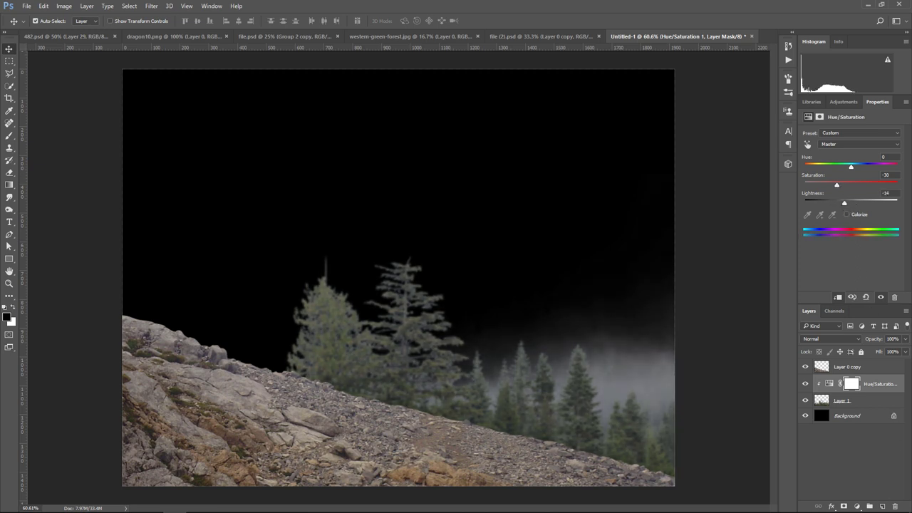
# Step: Add a clipped Exposure layer on the trees with Exposure -0.79 and Gamma 0.47
pyautogui.click(856, 507)
pyautogui.click(854, 368)
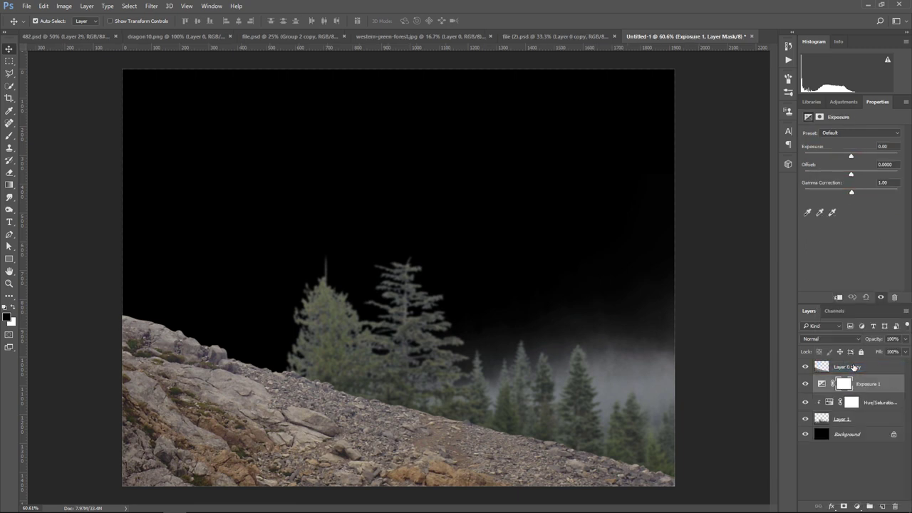
pyautogui.click(837, 297)
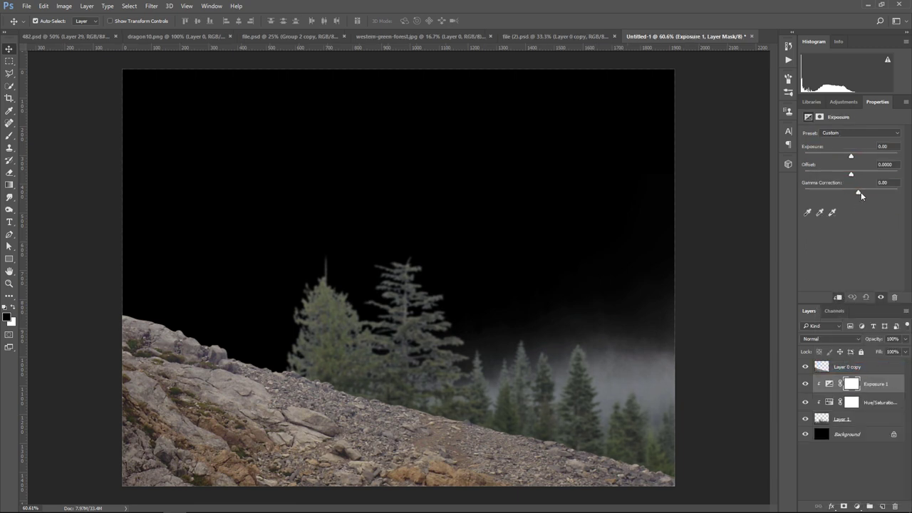
pyautogui.moveTo(851, 155); pyautogui.dragTo(852, 155)
pyautogui.moveTo(859, 192); pyautogui.dragTo(870, 192)
pyautogui.moveTo(852, 155); pyautogui.dragTo(845, 156)
pyautogui.moveTo(870, 192); pyautogui.dragTo(875, 194)
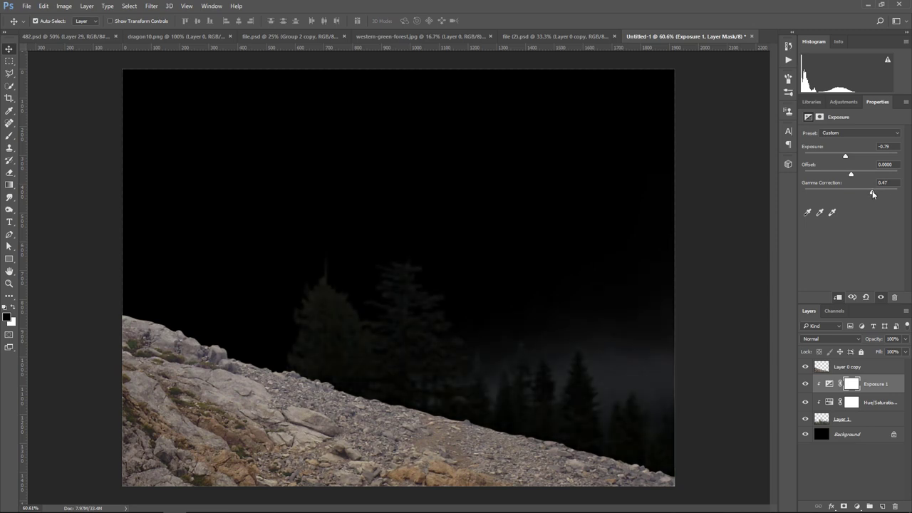
pyautogui.click(874, 440)
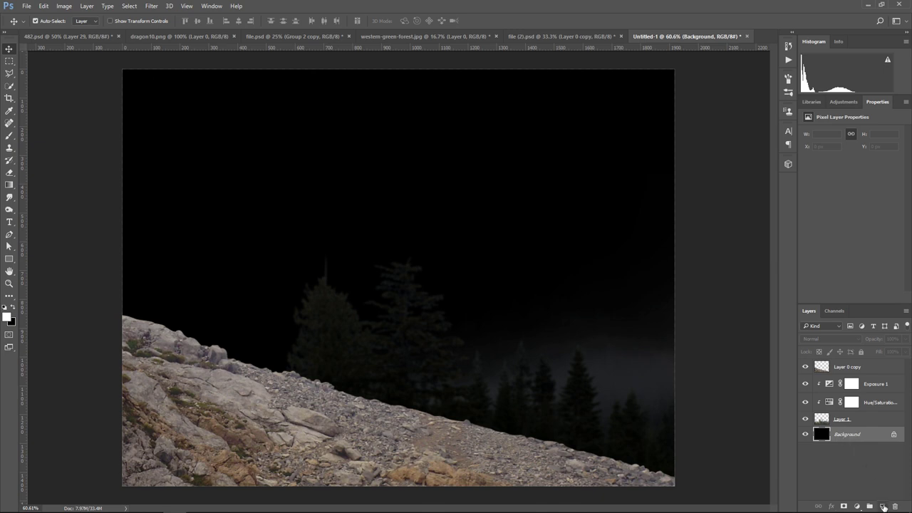
# Step: On a new layer above Background, stamp grey clouds with a 2300 px cloud brush at 100% opacity
pyautogui.click(882, 506)
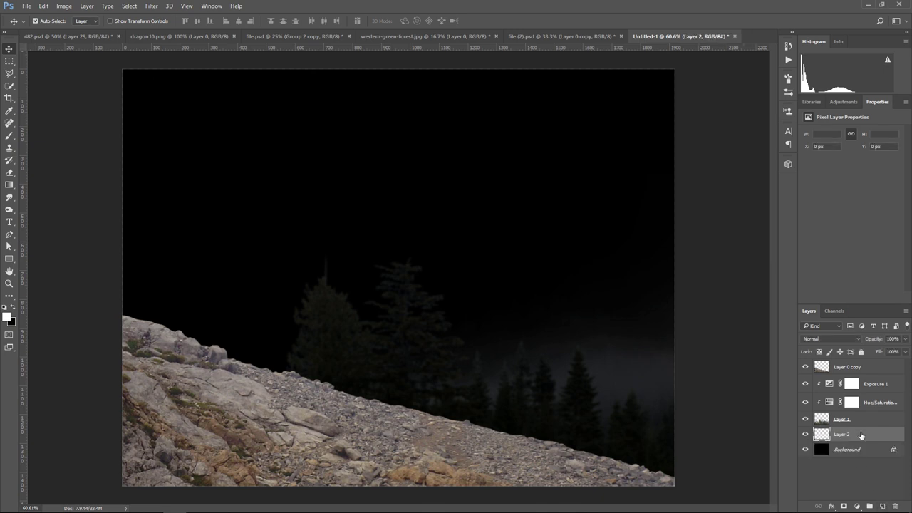
pyautogui.click(9, 136)
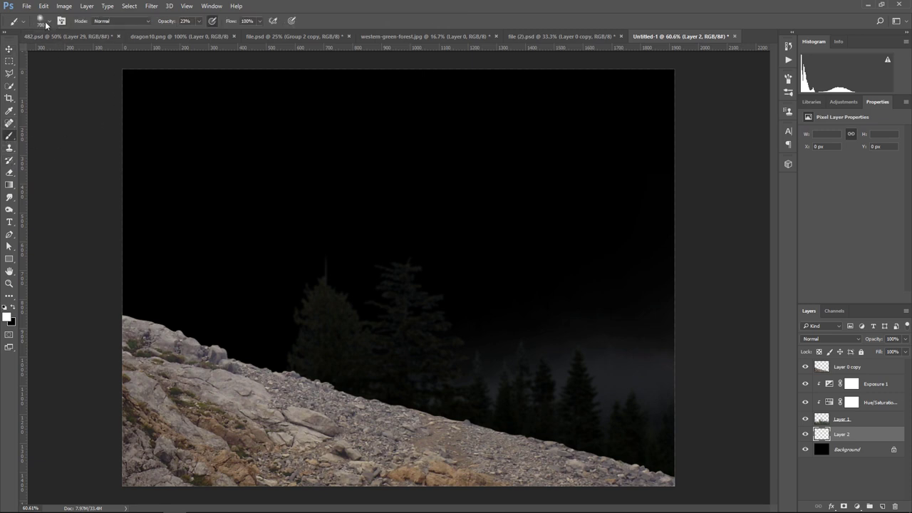
pyautogui.click(47, 22)
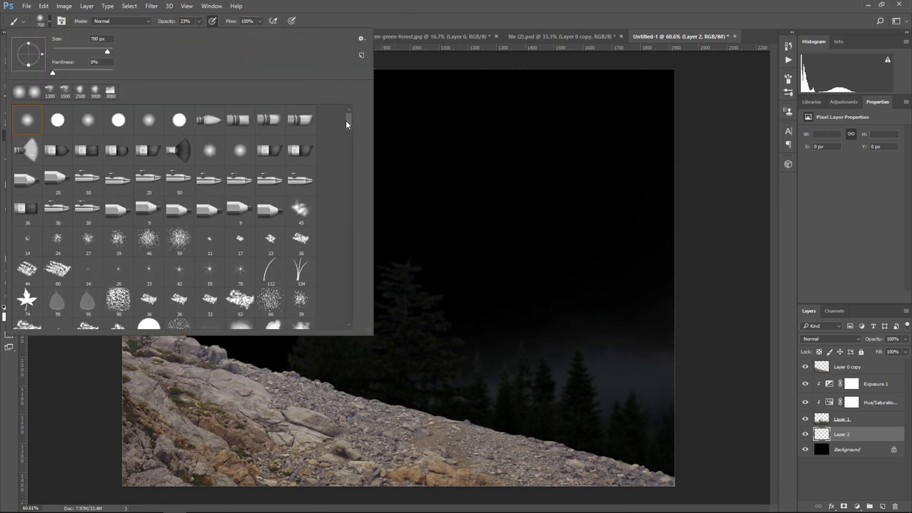
pyautogui.moveTo(345, 119); pyautogui.dragTo(345, 149)
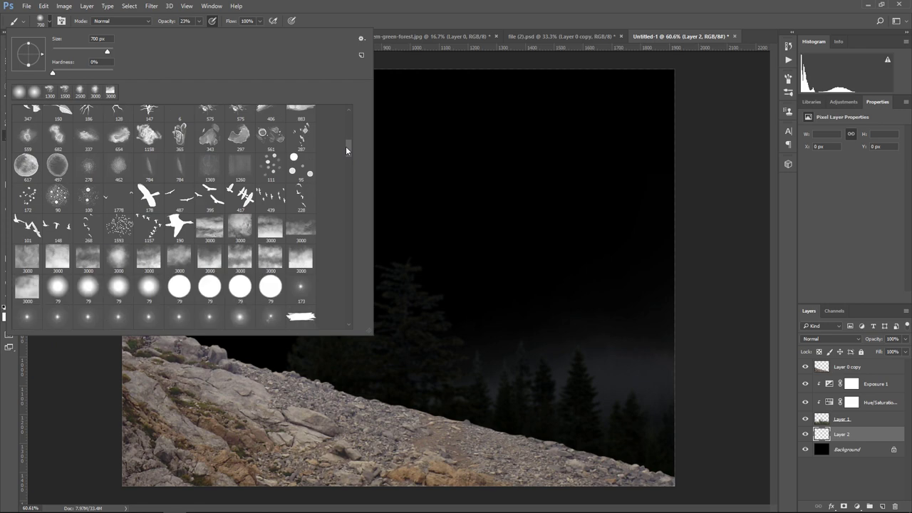
pyautogui.doubleClick(204, 263)
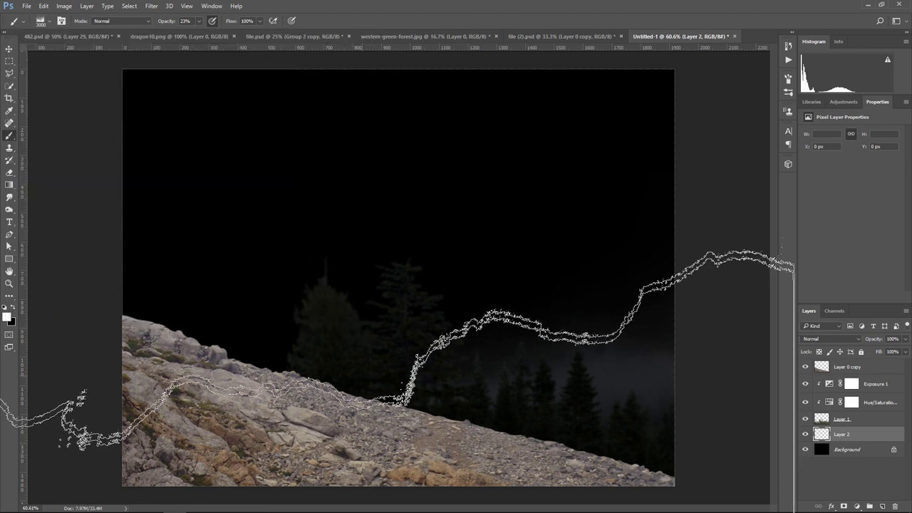
pyautogui.press('[')
pyautogui.press('[')
pyautogui.press('[')
pyautogui.press('0')
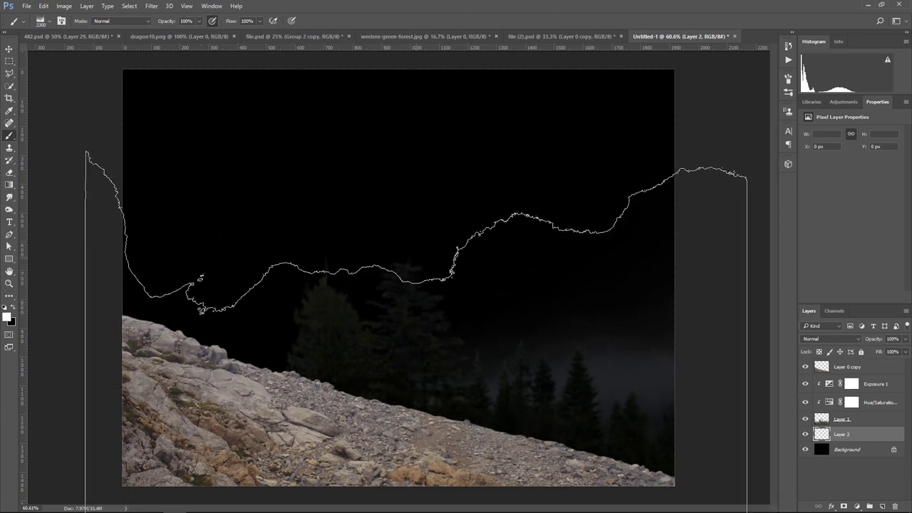
pyautogui.click(416, 381)
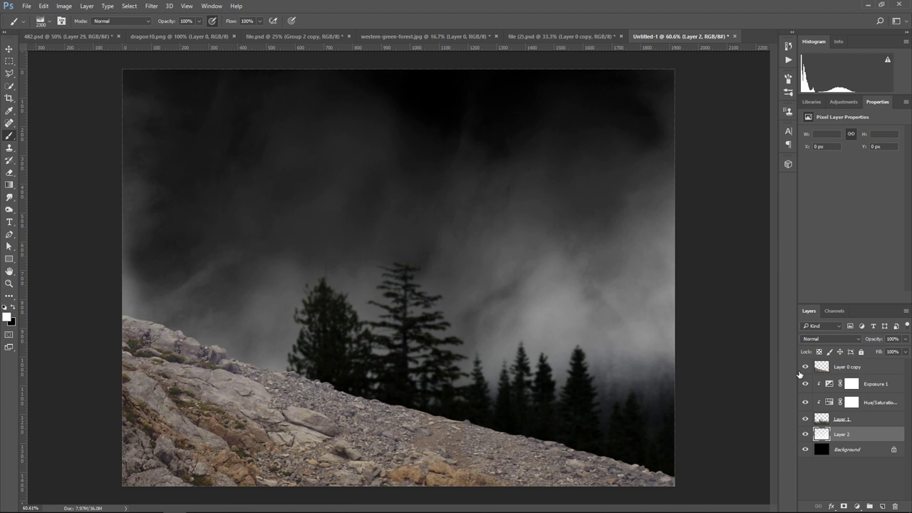
pyautogui.click(888, 386)
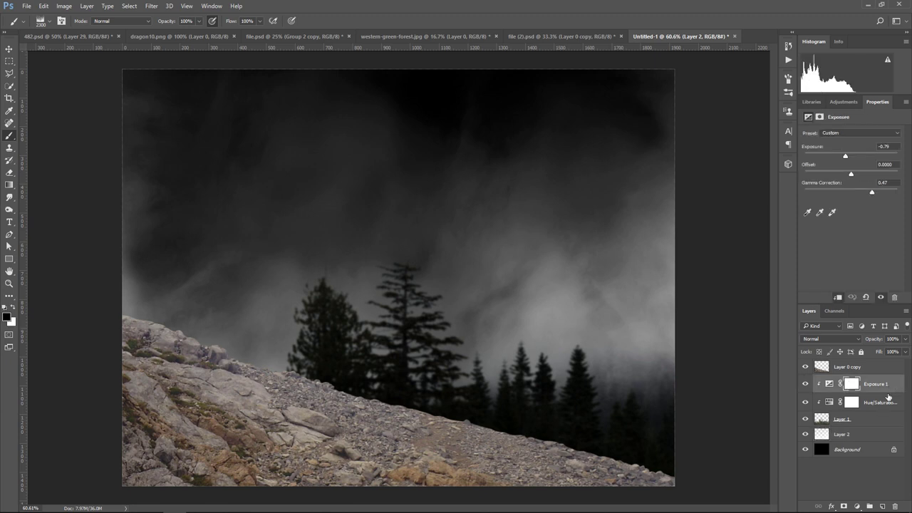
# Step: On a new layer above Exposure 1, stamp bright fog with a 2100 px cloud brush and add a mask
pyautogui.click(882, 506)
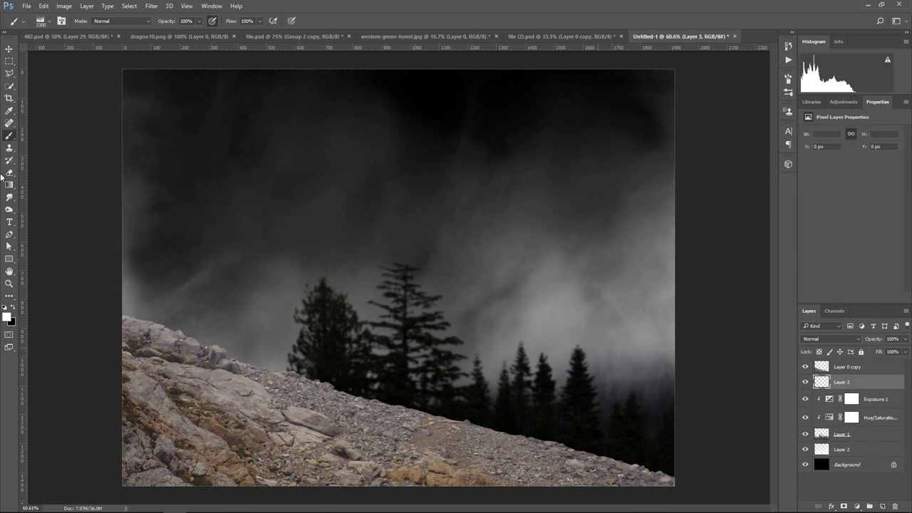
pyautogui.click(44, 22)
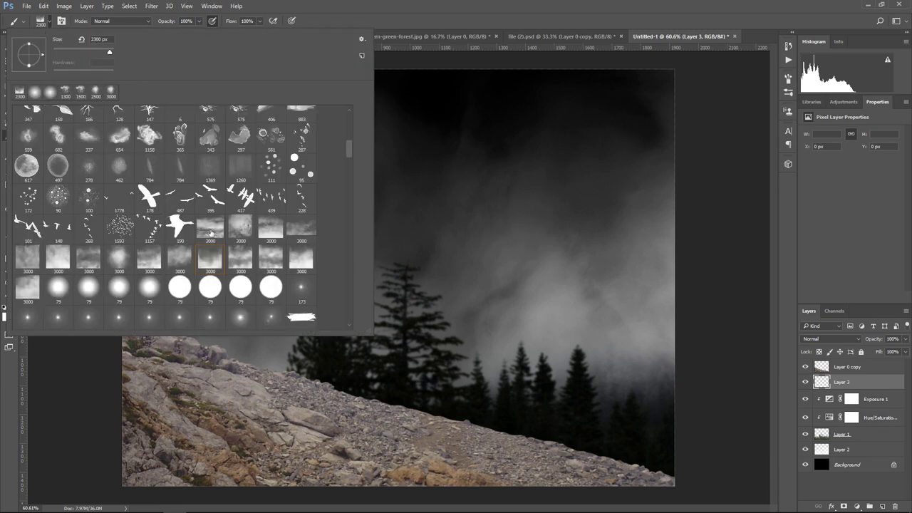
pyautogui.doubleClick(119, 258)
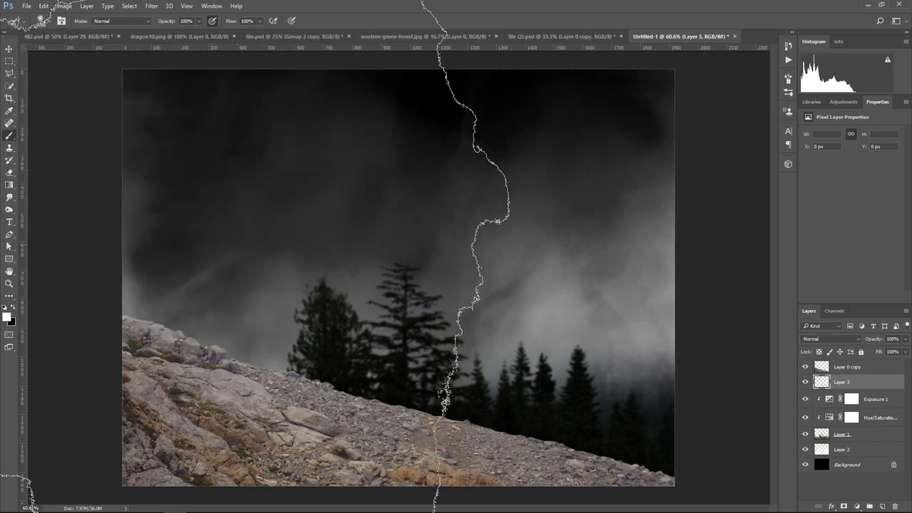
pyautogui.press('[')
pyautogui.press('[')
pyautogui.press('[')
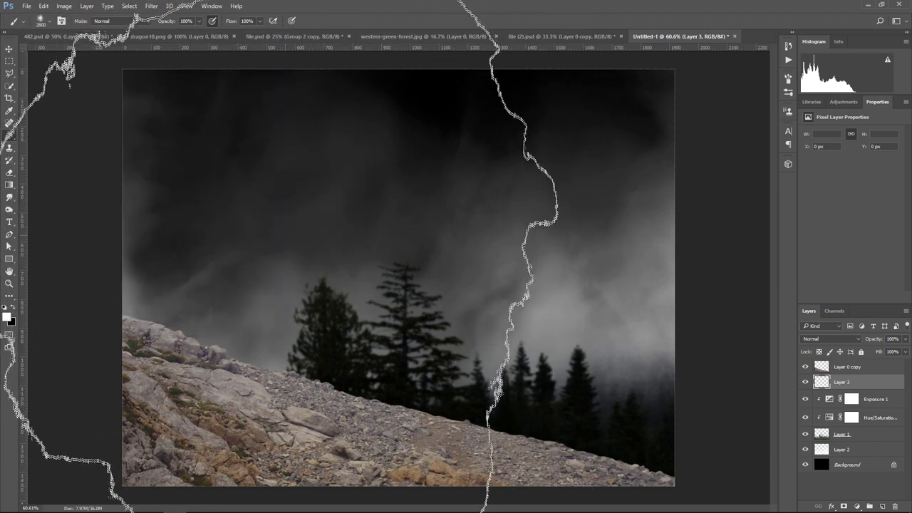
pyautogui.press('[')
pyautogui.press('[')
pyautogui.press('[')
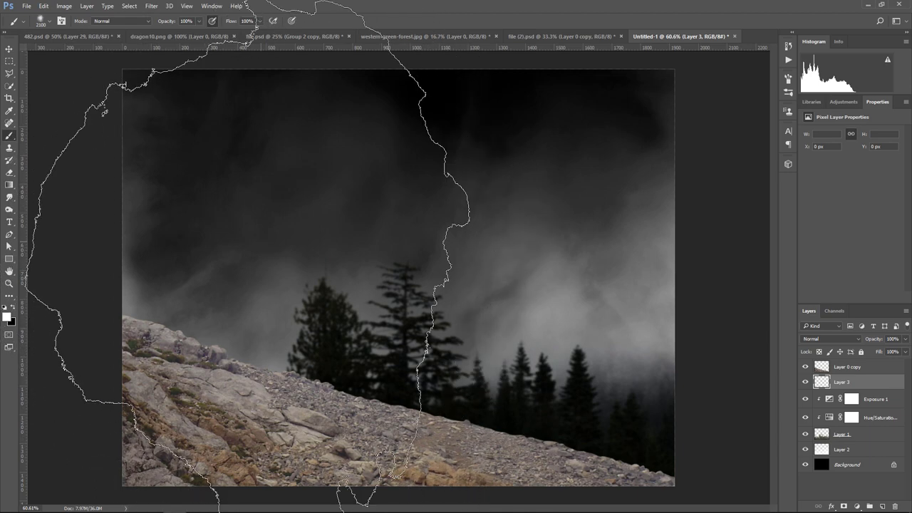
pyautogui.click(250, 264)
pyautogui.hotkey('ctrl', 'z')
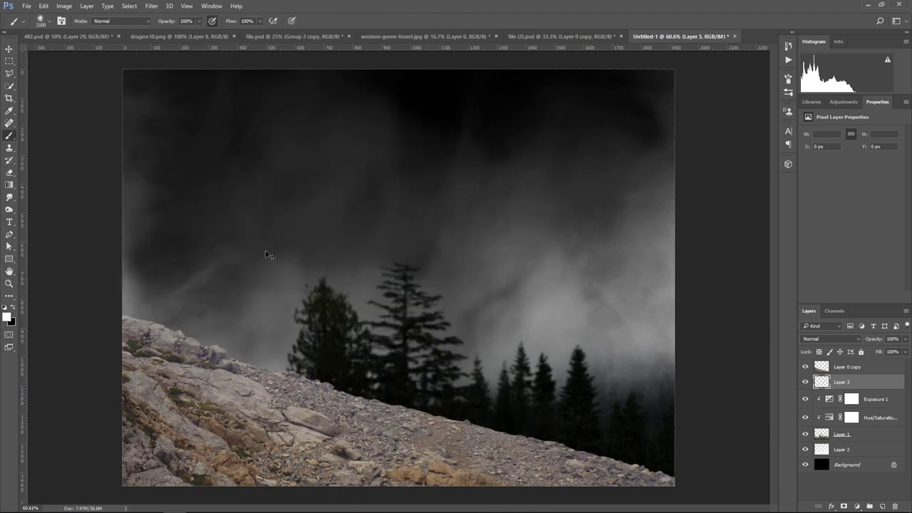
pyautogui.click(288, 270)
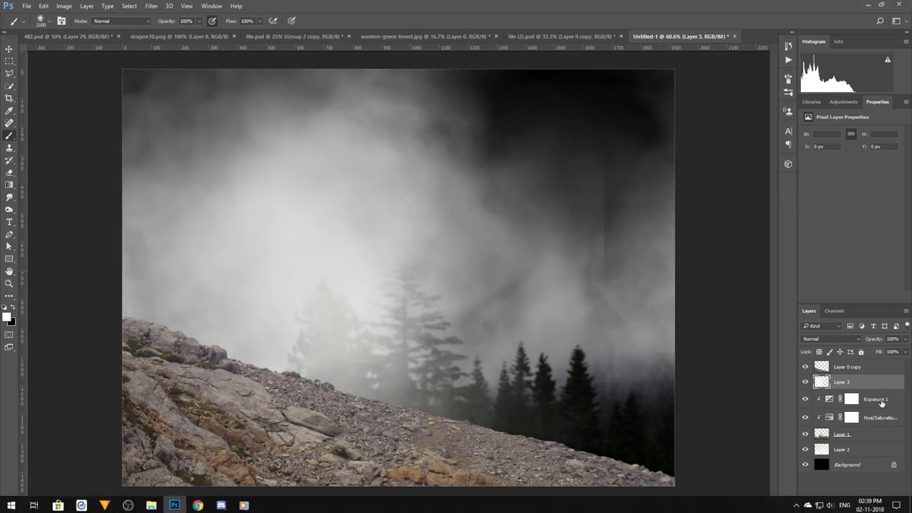
pyautogui.click(844, 505)
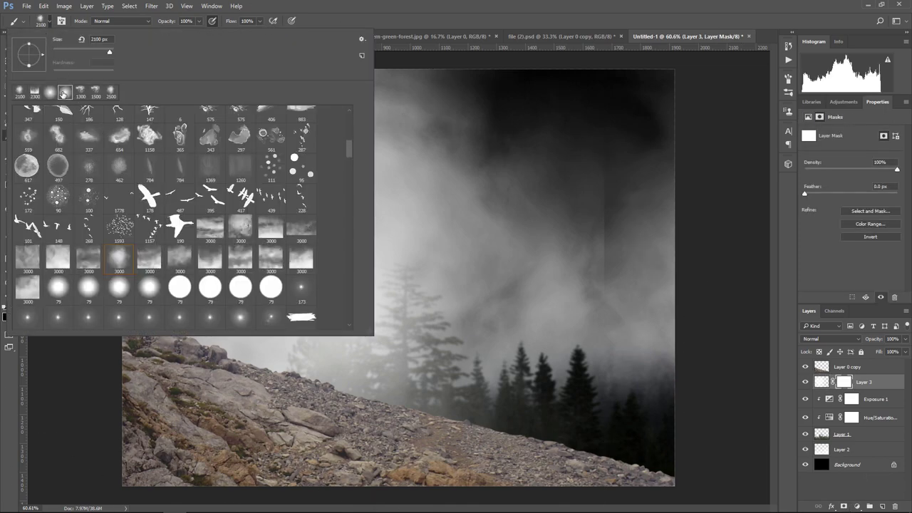
# Step: Paint out the fog in the upper right on Layer 3's mask with a 500 px brush
pyautogui.press('Return')
pyautogui.press('[')
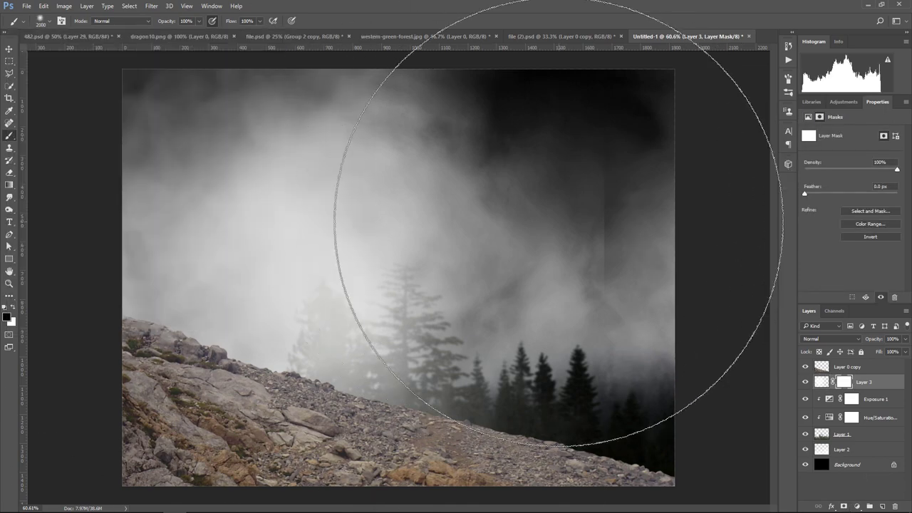
pyautogui.press('[')
pyautogui.press('[')
pyautogui.press('[')
pyautogui.press('[')
pyautogui.press('[')
pyautogui.press('[')
pyautogui.press('[')
pyautogui.press('[')
pyautogui.moveTo(610, 163)
pyautogui.mouseDown()
pyautogui.moveTo(594, 167)
pyautogui.moveTo(623, 354)
pyautogui.moveTo(592, 98)
pyautogui.mouseUp()
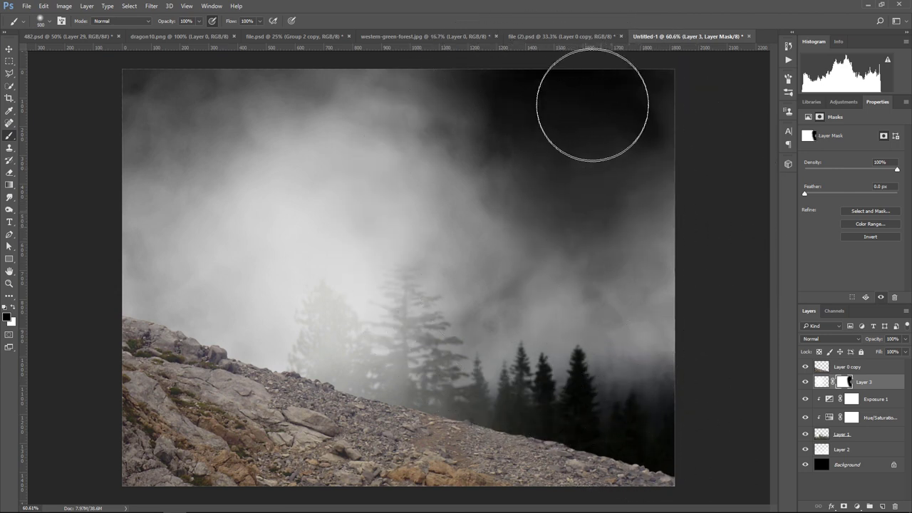
# Step: Lower Layer 3's opacity to about 68%
pyautogui.click(9, 49)
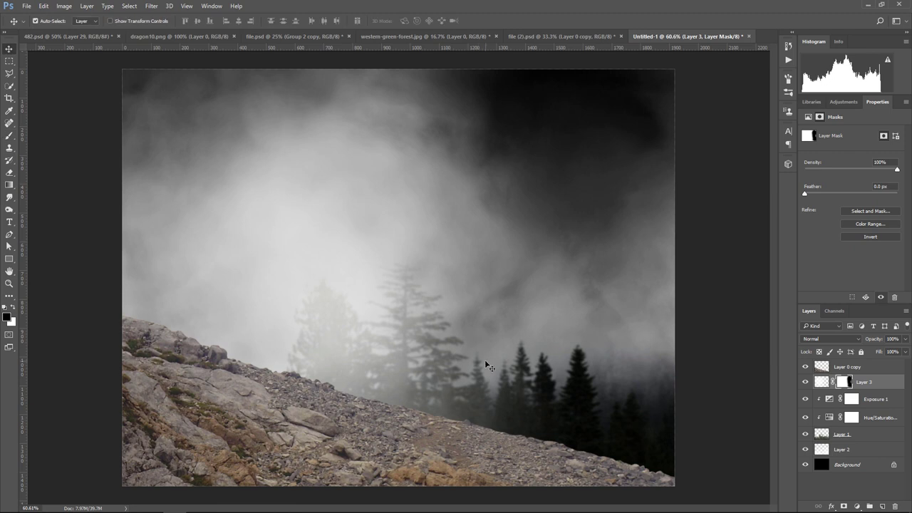
pyautogui.click(904, 341)
pyautogui.moveTo(905, 352); pyautogui.dragTo(890, 355)
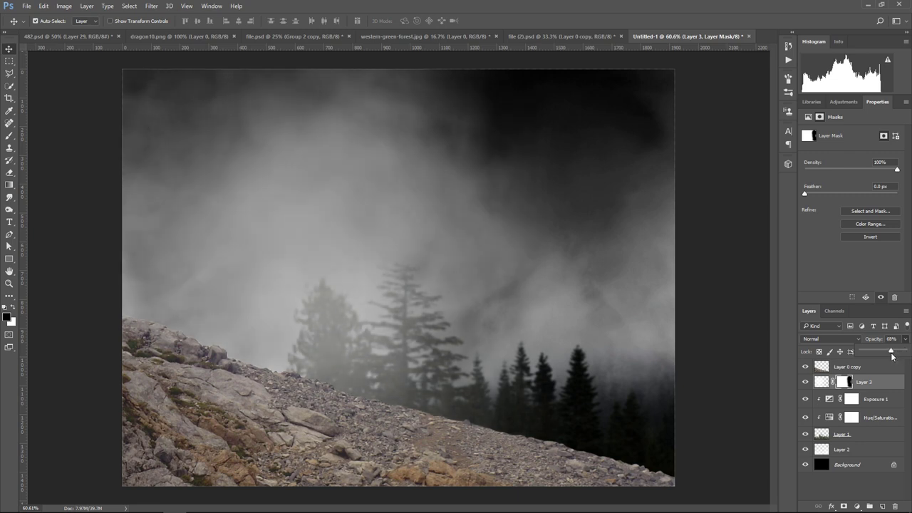
# Step: Clip a new Exposure layer to Layer 0 copy with Exposure -0.65 and Gamma 0.50
pyautogui.click(863, 369)
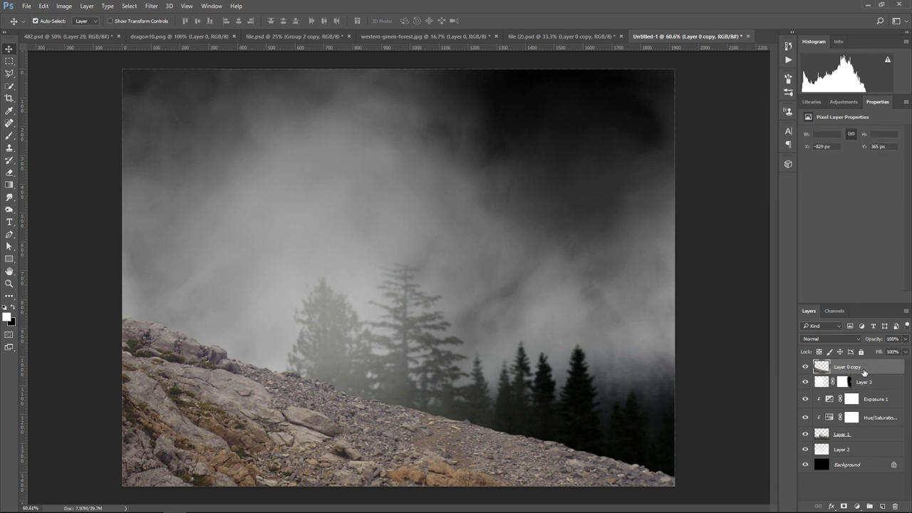
pyautogui.click(857, 506)
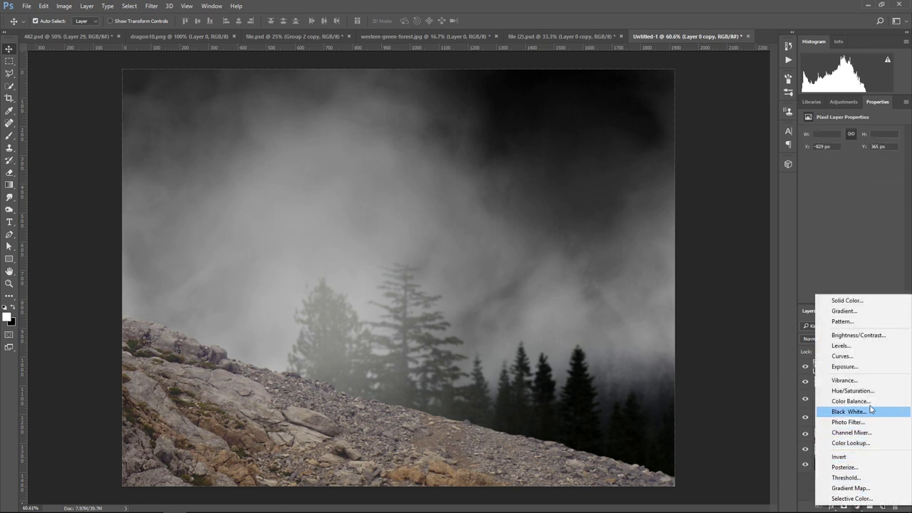
pyautogui.click(868, 368)
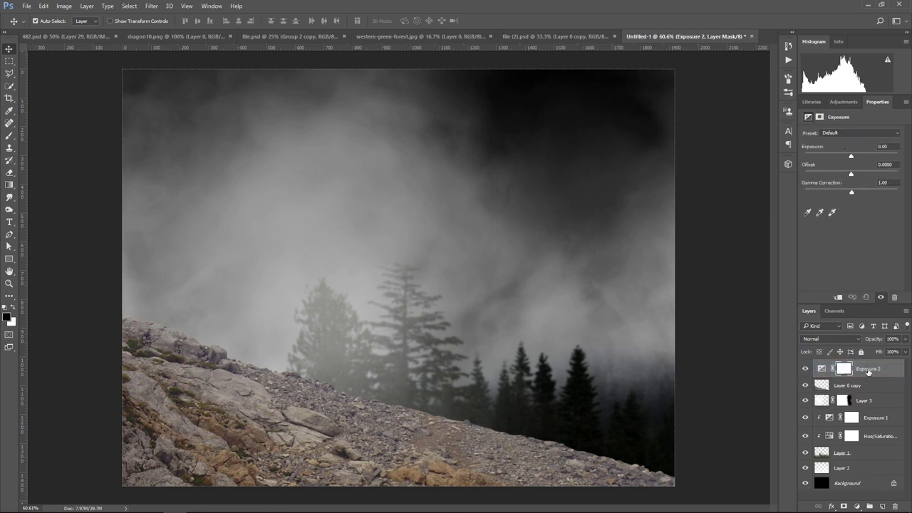
pyautogui.click(838, 297)
pyautogui.moveTo(851, 193); pyautogui.dragTo(870, 197)
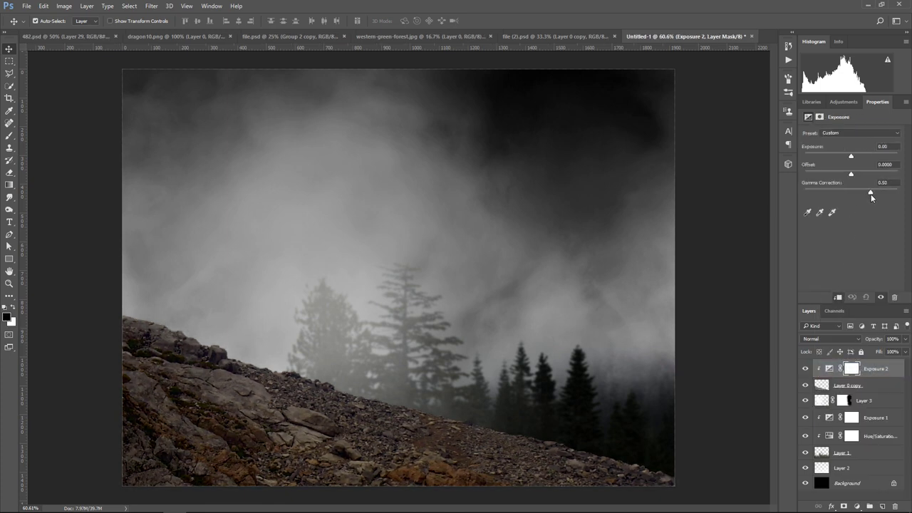
pyautogui.moveTo(852, 156); pyautogui.dragTo(847, 154)
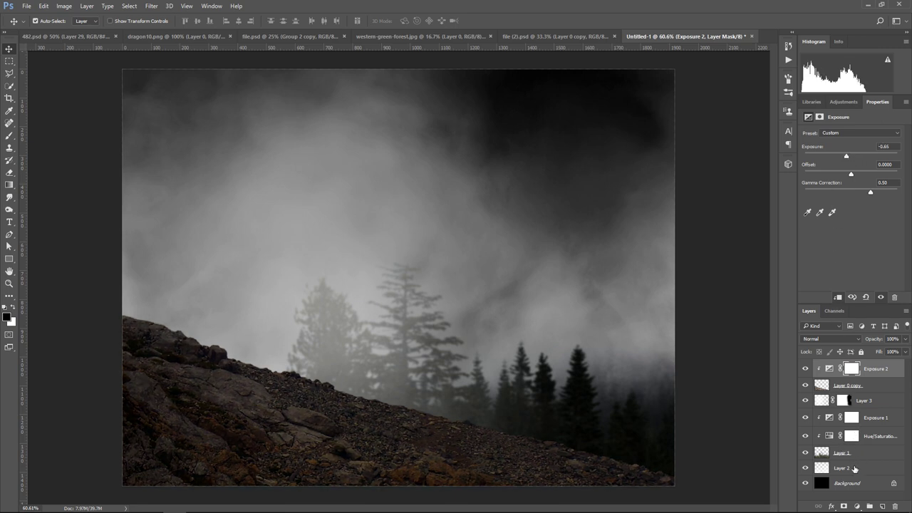
# Step: Add a new layer clipped to the rocks, set it to Overlay, and fill it with 50% gray
pyautogui.click(882, 505)
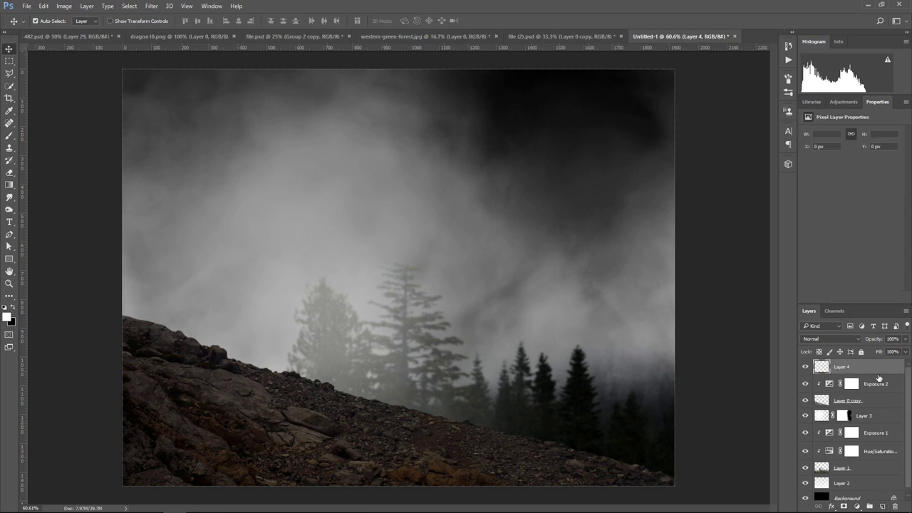
pyautogui.hotkey('ctrl', 'alt', 'g')
pyautogui.click(837, 339)
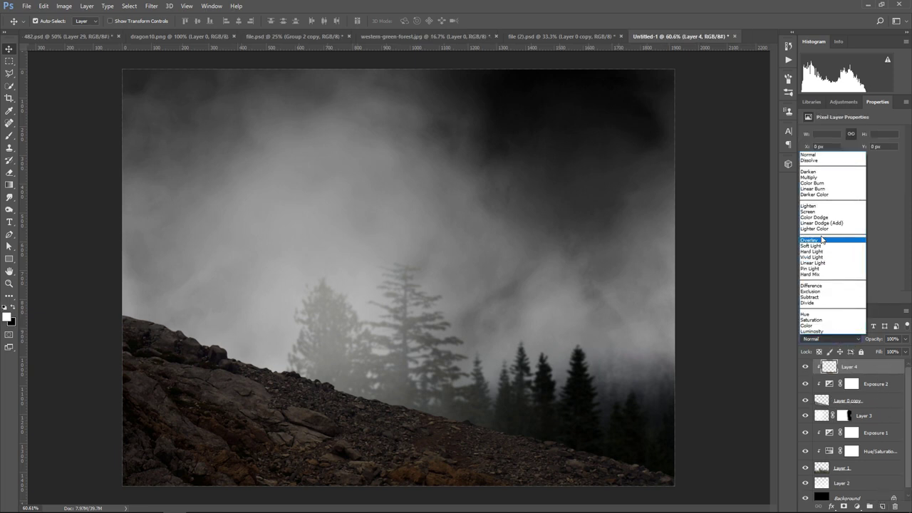
pyautogui.click(813, 250)
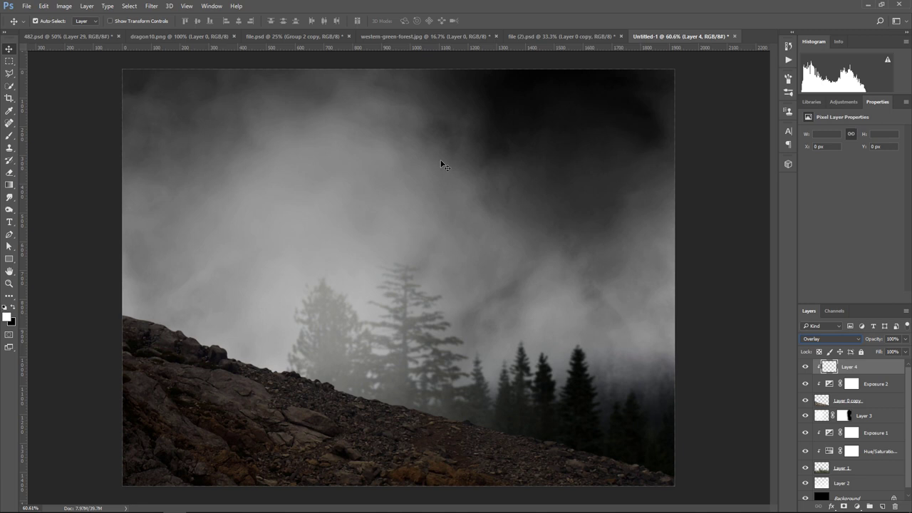
pyautogui.click(44, 6)
pyautogui.click(75, 154)
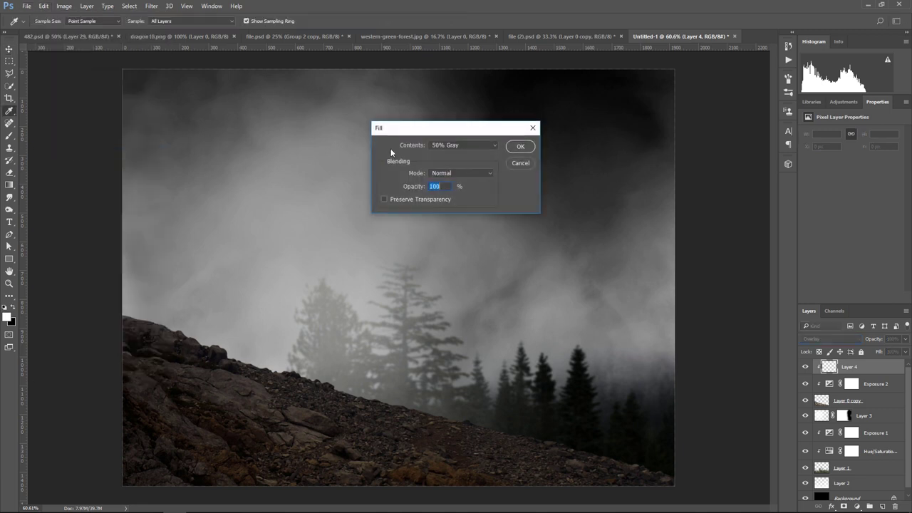
pyautogui.click(516, 149)
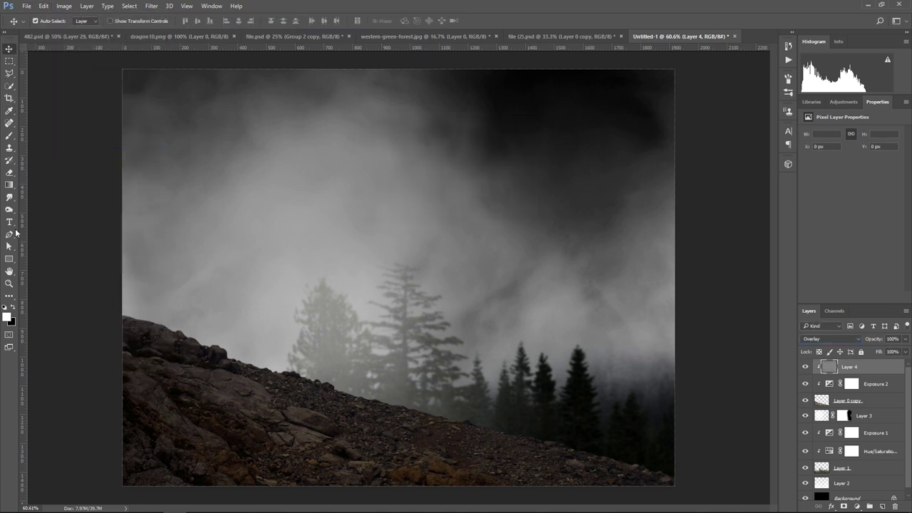
# Step: Dodge highlights onto the slope and trees, shrinking the brush from 400 to 250
pyautogui.click(9, 209)
pyautogui.click(36, 214)
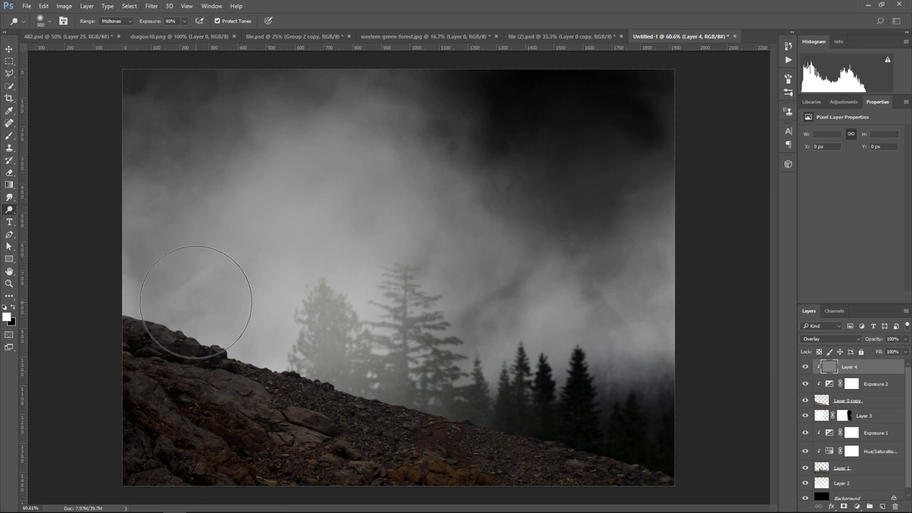
pyautogui.press('[')
pyautogui.press('[')
pyautogui.moveTo(223, 285); pyautogui.dragTo(556, 411)
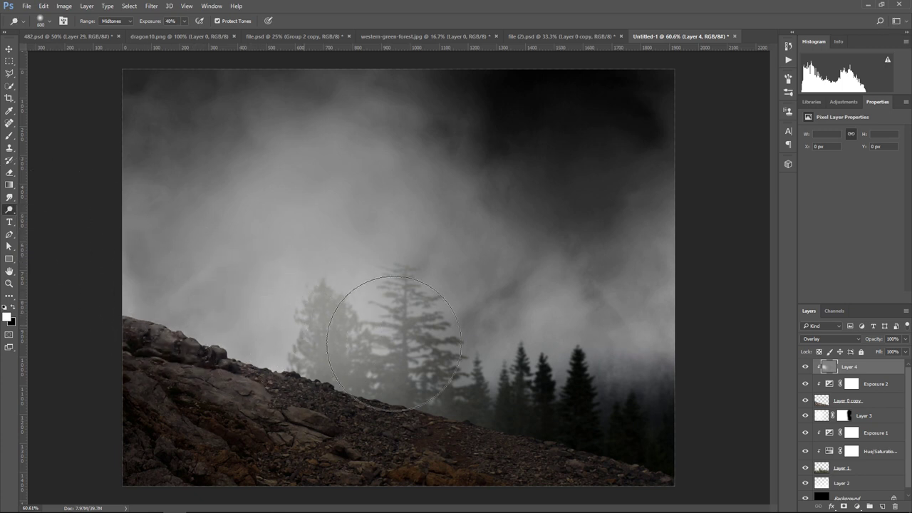
pyautogui.press('[')
pyautogui.press('[')
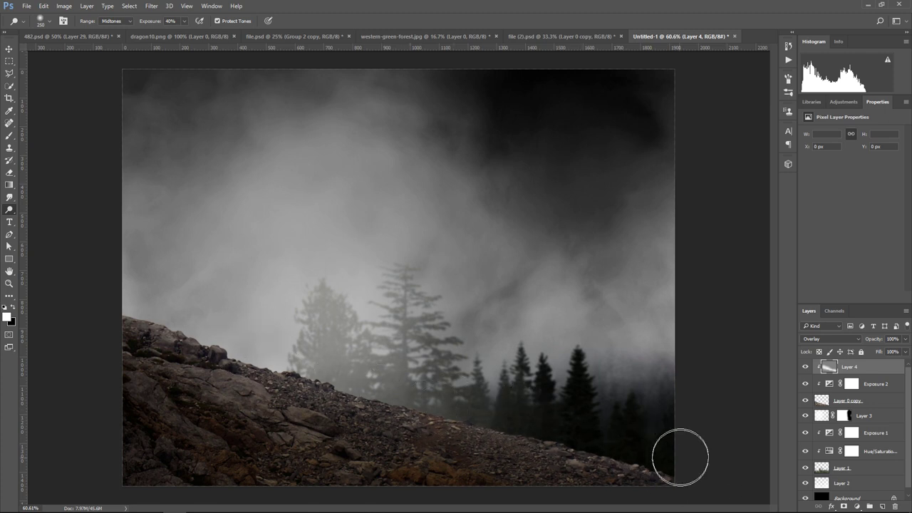
# Step: Darken the rocks with Exposure 2 at -1.33, select Layer 4, and switch to western-green-forest.jpg
pyautogui.click(884, 385)
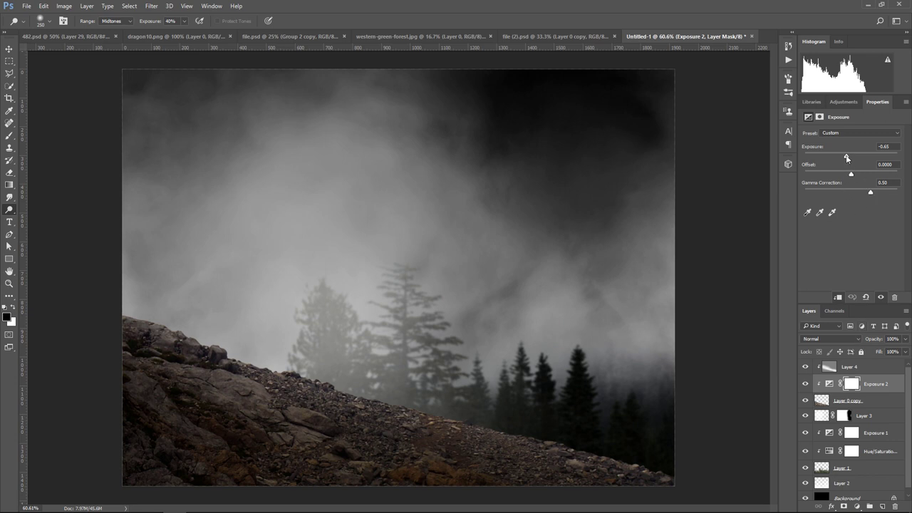
pyautogui.moveTo(847, 158); pyautogui.dragTo(844, 160)
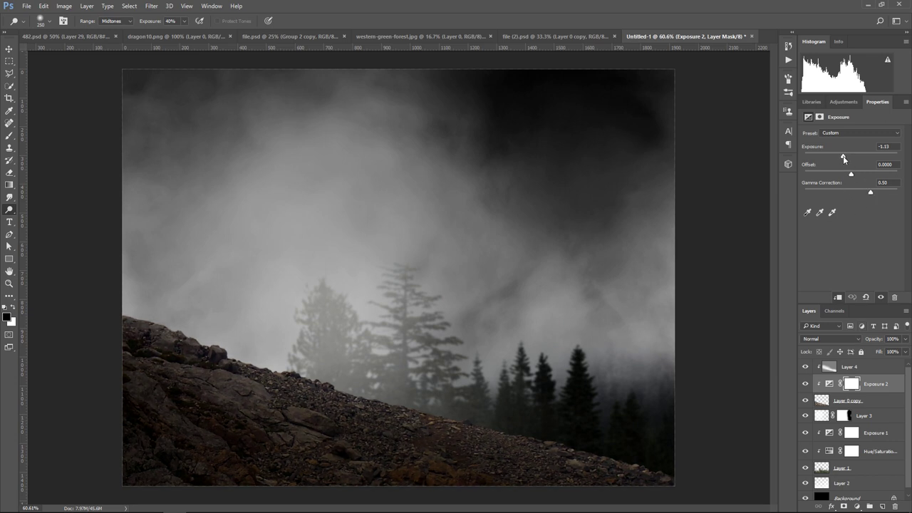
pyautogui.press('v')
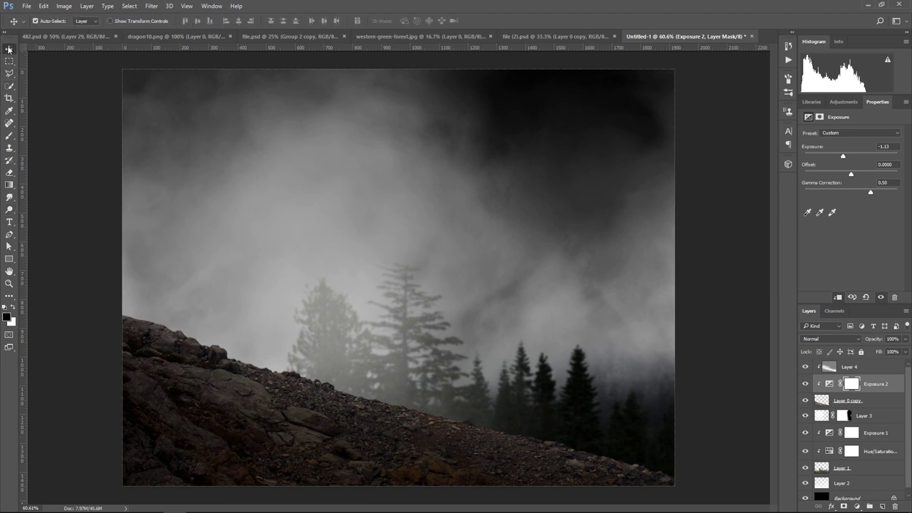
pyautogui.click(875, 371)
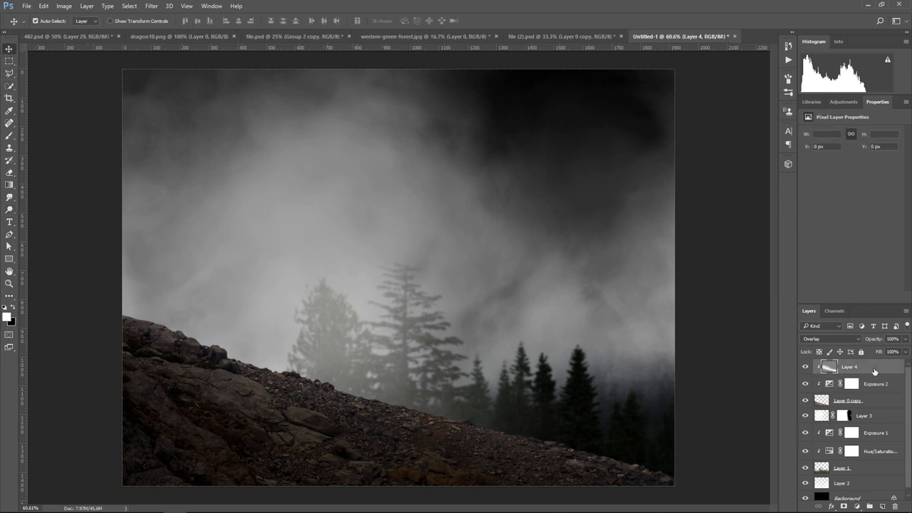
pyautogui.click(440, 37)
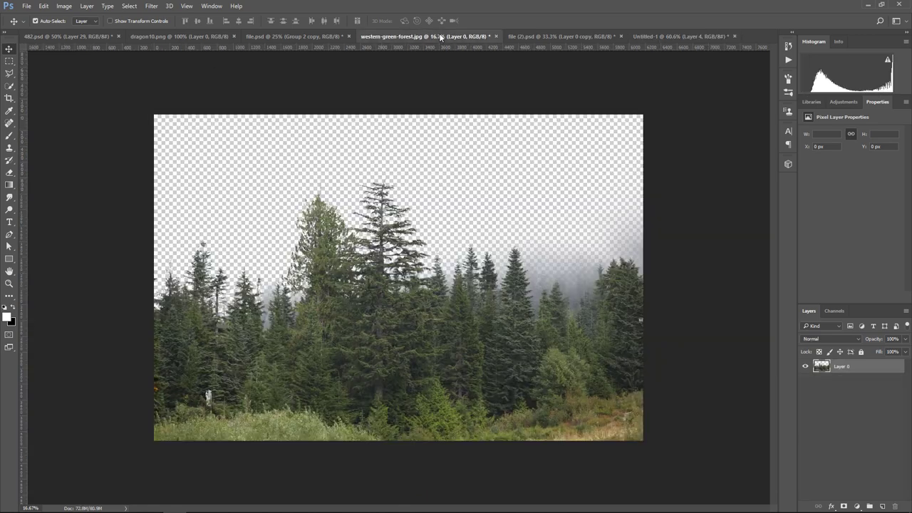
# Step: Drag the woman layer from file.psd into the composite document
pyautogui.click(320, 37)
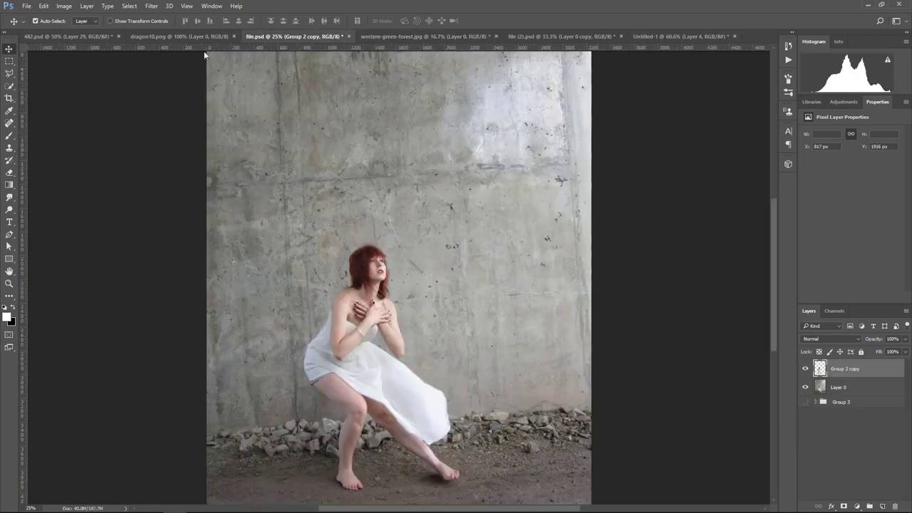
pyautogui.click(805, 387)
pyautogui.click(806, 387)
pyautogui.moveTo(353, 313)
pyautogui.mouseDown()
pyautogui.moveTo(500, 133)
pyautogui.moveTo(302, 320)
pyautogui.mouseUp()
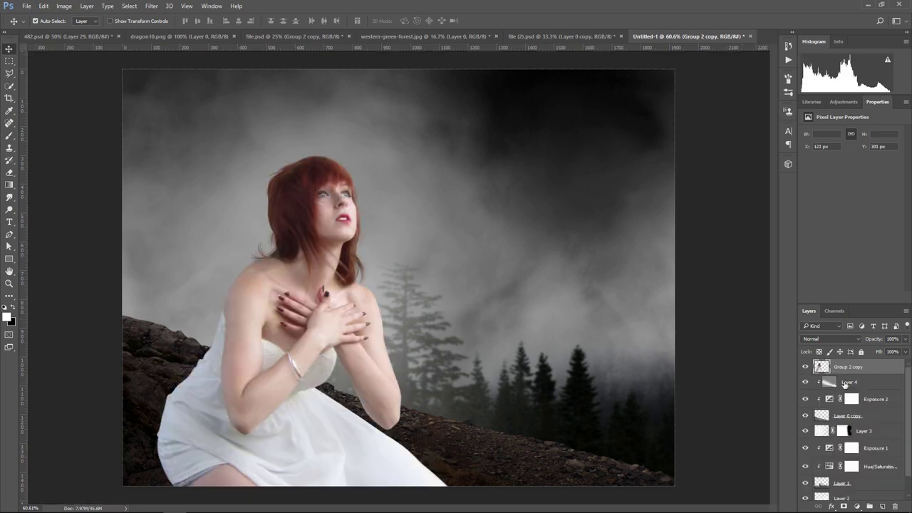
# Step: Free-transform the woman, scaling her down and tilting her about 18° onto the slope
pyautogui.hotkey('ctrl', 't')
pyautogui.moveTo(536, 178)
pyautogui.mouseDown()
pyautogui.moveTo(494, 213)
pyautogui.moveTo(496, 230)
pyautogui.mouseUp()
pyautogui.moveTo(479, 298); pyautogui.dragTo(444, 178)
pyautogui.moveTo(482, 153)
pyautogui.mouseDown()
pyautogui.moveTo(456, 194)
pyautogui.moveTo(407, 207)
pyautogui.mouseUp()
pyautogui.moveTo(368, 295)
pyautogui.mouseDown()
pyautogui.moveTo(363, 288)
pyautogui.moveTo(399, 268)
pyautogui.moveTo(393, 280)
pyautogui.mouseUp()
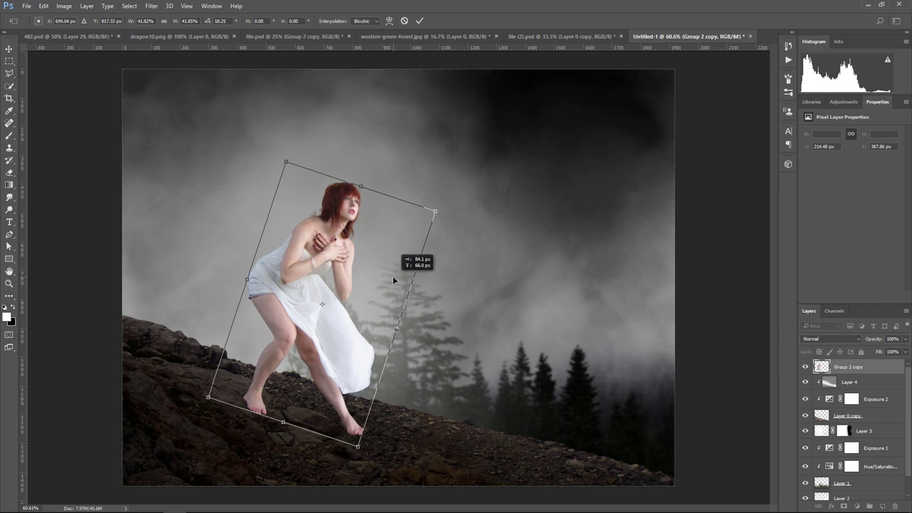
# Step: Ease the woman's tilt to about 12°, commit it, and nudge her left and up onto the rocks
pyautogui.moveTo(471, 236); pyautogui.dragTo(475, 226)
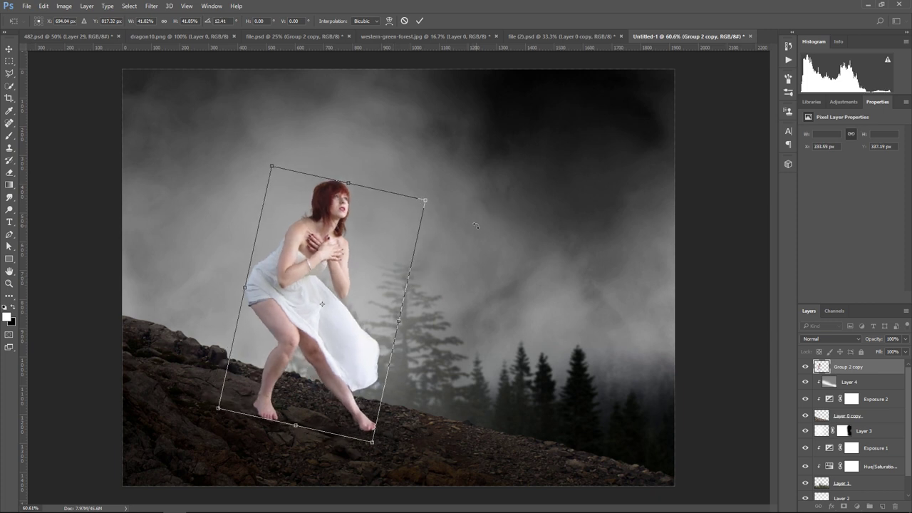
pyautogui.press('Return')
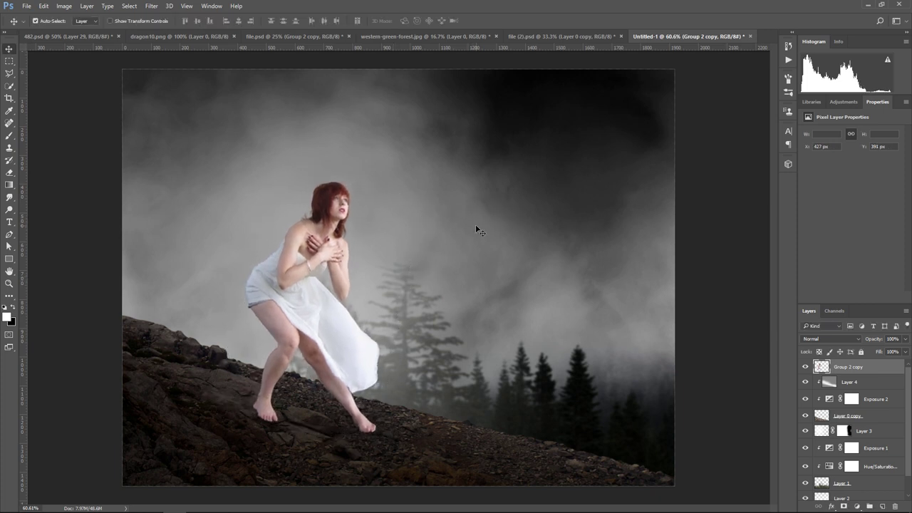
pyautogui.press('Left')
pyautogui.press('Left')
pyautogui.press('Left')
pyautogui.press('Left')
pyautogui.press('Left')
pyautogui.press('Left')
pyautogui.press('Left')
pyautogui.press('Left')
pyautogui.press('Left')
pyautogui.press('Up')
pyautogui.press('Up')
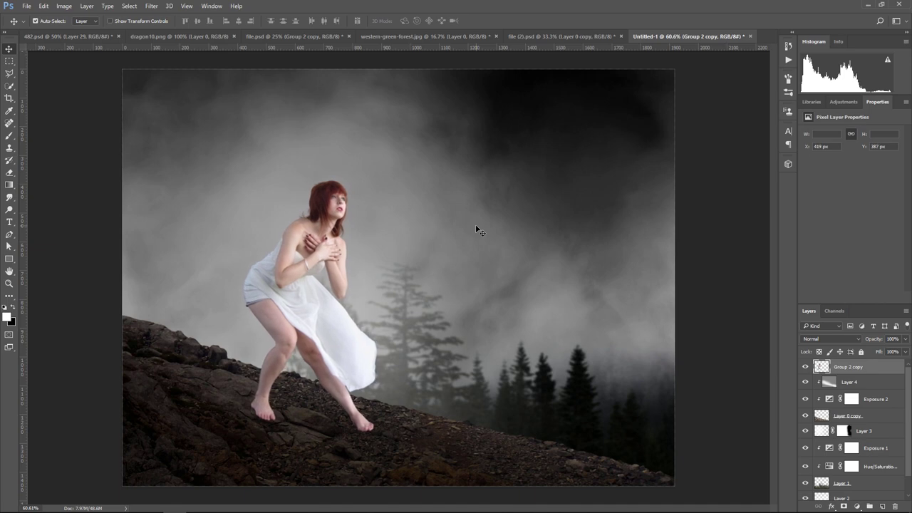
pyautogui.press('Left')
pyautogui.press('Left')
pyautogui.press('Left')
pyautogui.press('Up')
pyautogui.press('Up')
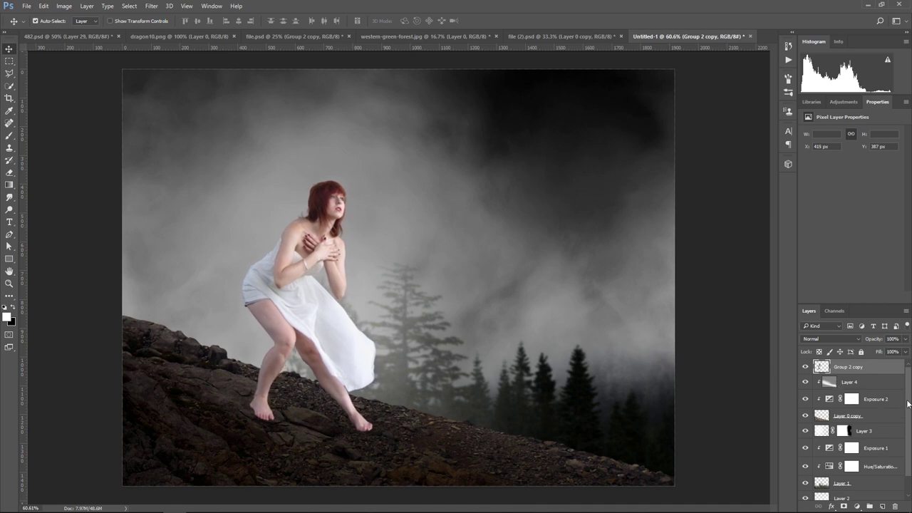
# Step: Add a Hue/Saturation layer clipped to the woman with Lightness -24
pyautogui.click(857, 506)
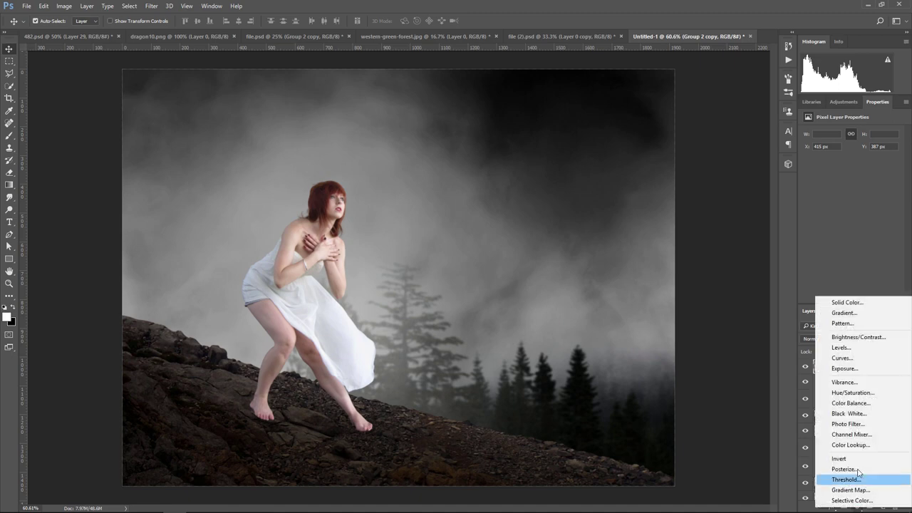
pyautogui.click(852, 392)
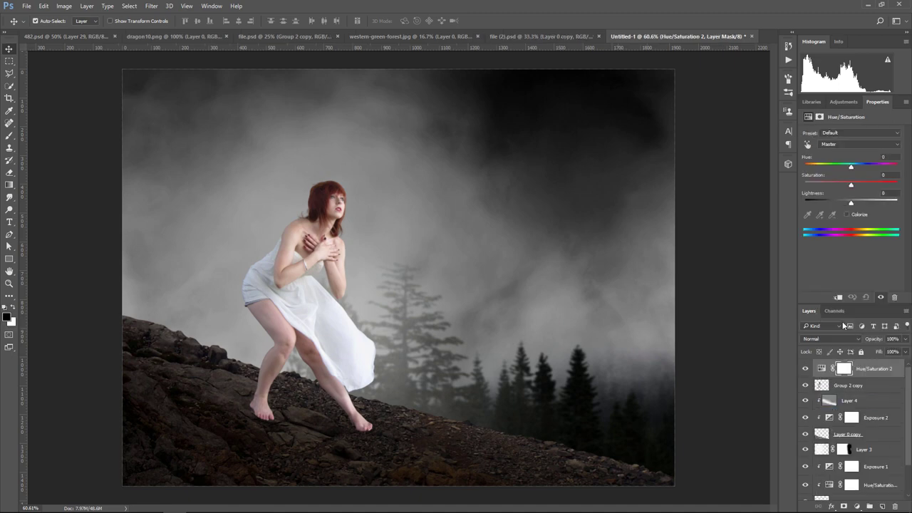
pyautogui.click(839, 298)
pyautogui.moveTo(850, 203)
pyautogui.mouseDown()
pyautogui.moveTo(840, 205)
pyautogui.moveTo(845, 188)
pyautogui.mouseUp()
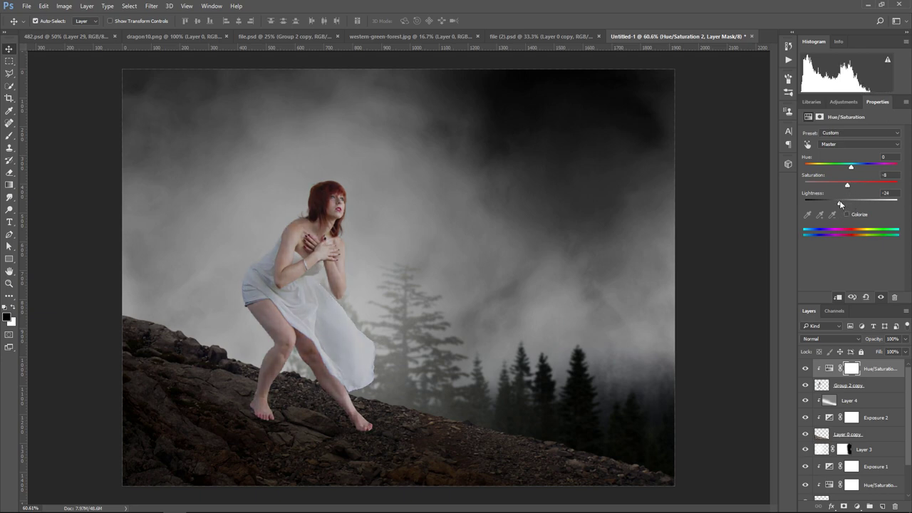
# Step: Add an Exposure layer with gamma 0.68 and exposure -0.31
pyautogui.click(858, 505)
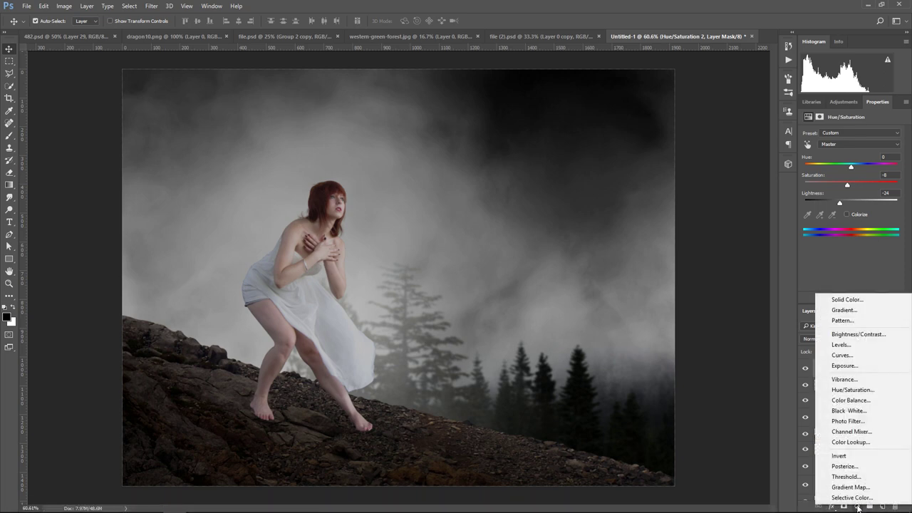
pyautogui.click(845, 365)
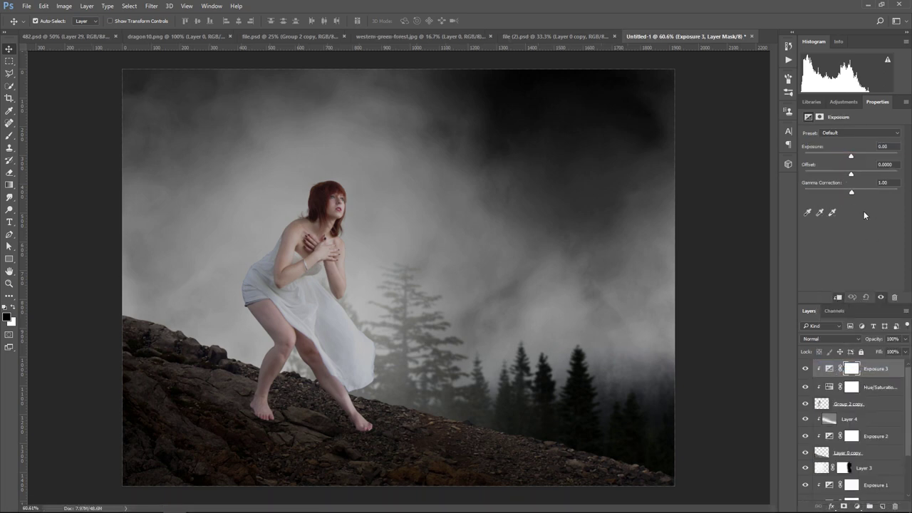
pyautogui.moveTo(851, 192); pyautogui.dragTo(863, 193)
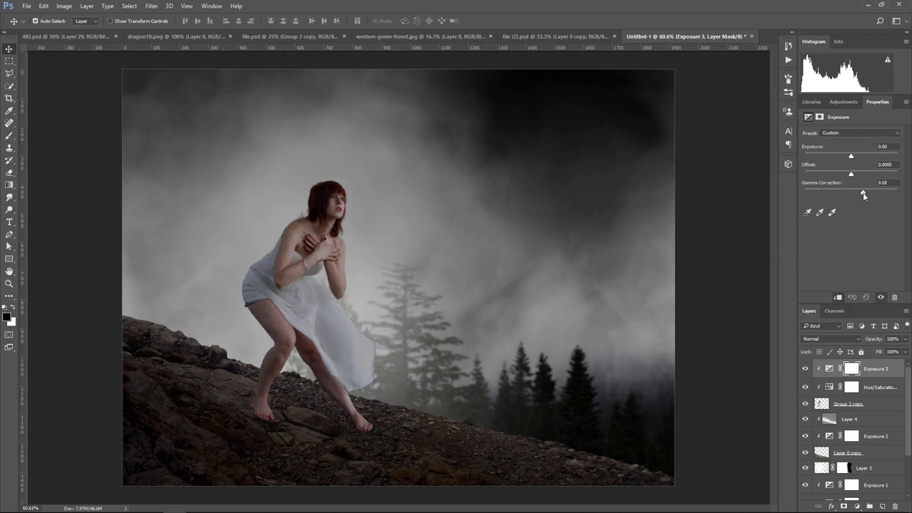
pyautogui.moveTo(851, 156); pyautogui.dragTo(850, 159)
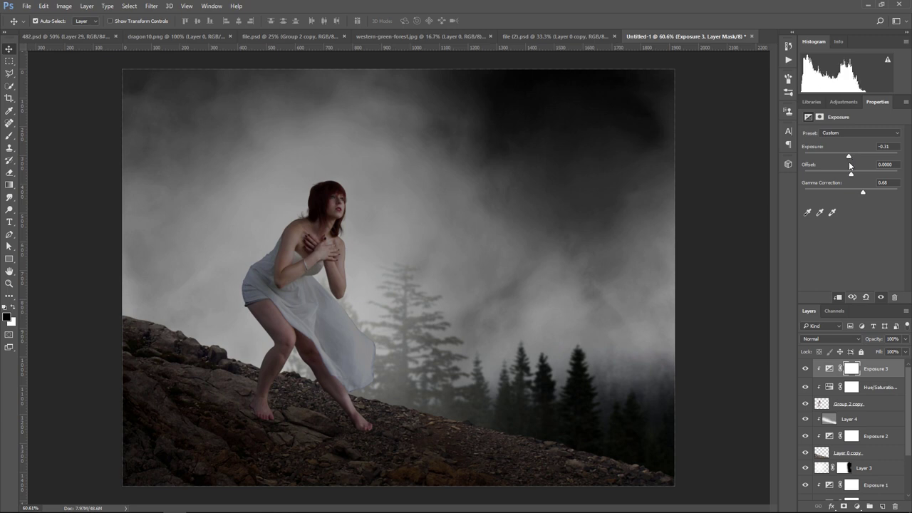
# Step: Lift Layer 3's fog opacity to 89%, then toggle Exposure 3's visibility to compare
pyautogui.scroll(-2, 860, 454)
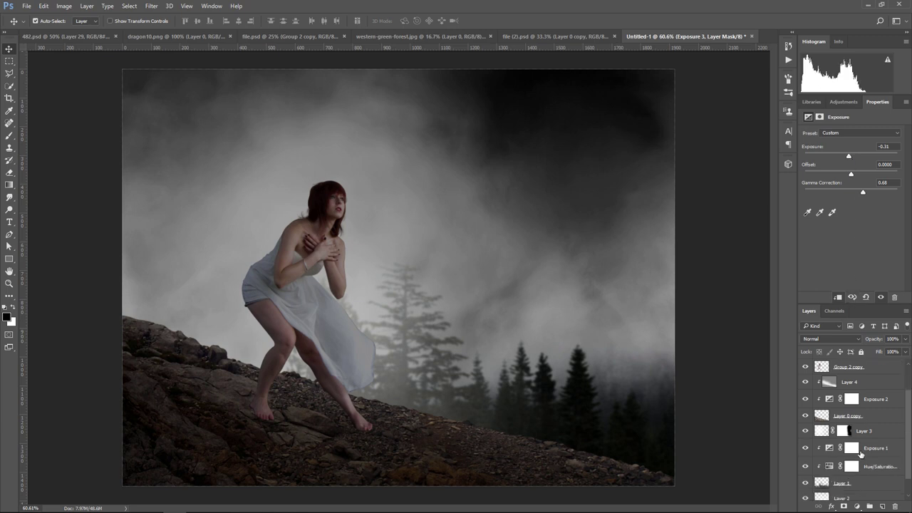
pyautogui.click(887, 430)
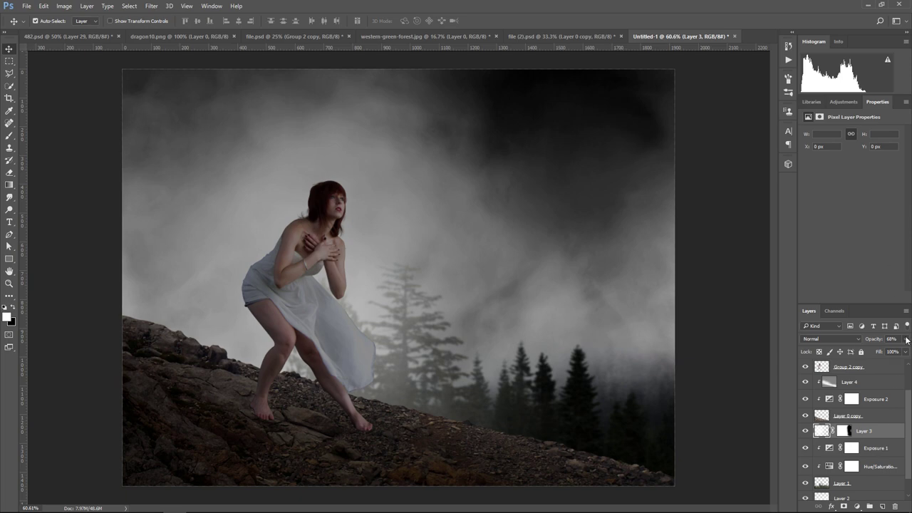
pyautogui.moveTo(907, 340); pyautogui.dragTo(903, 352)
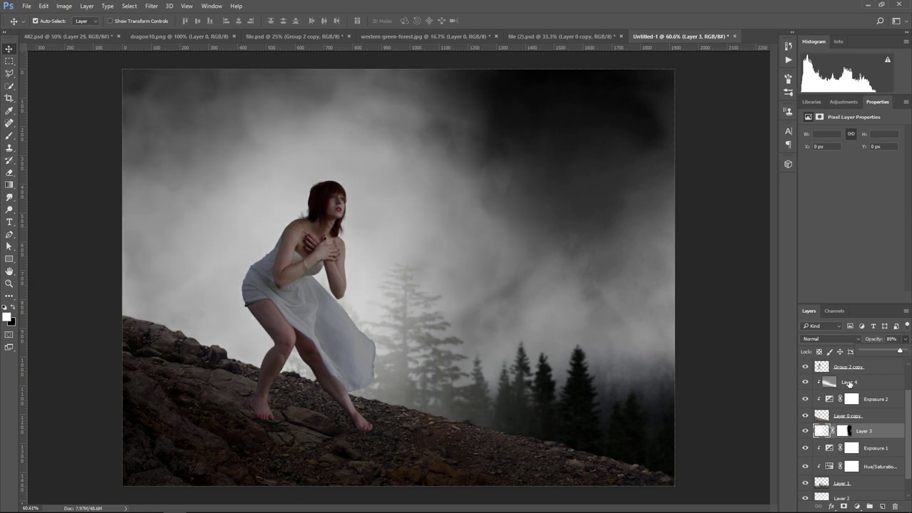
pyautogui.scroll(2, 850, 385)
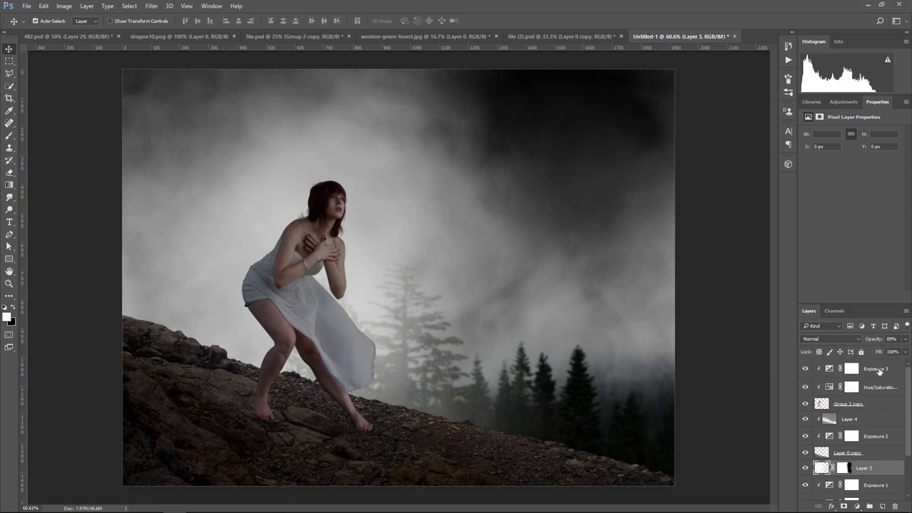
pyautogui.click(848, 369)
pyautogui.click(806, 368)
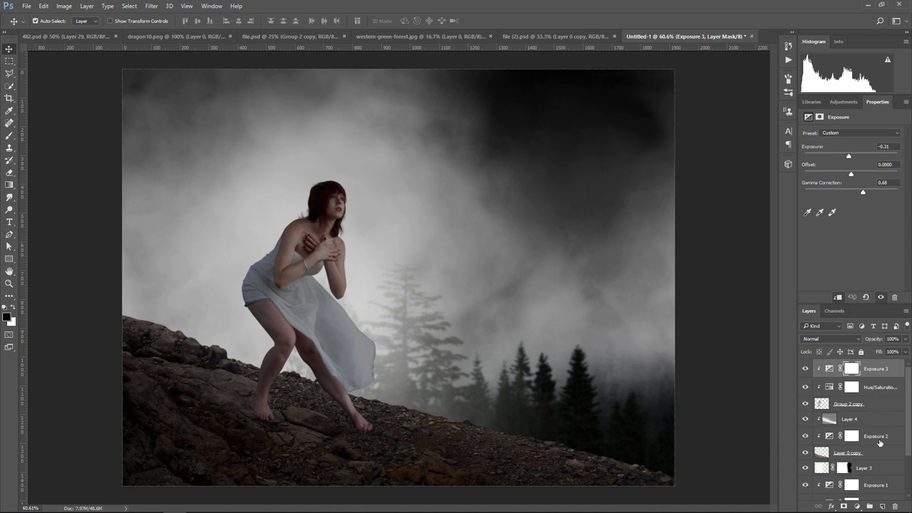
# Step: Add Layer 5 above Exposure 3, set to Overlay and filled with 50% gray
pyautogui.click(883, 506)
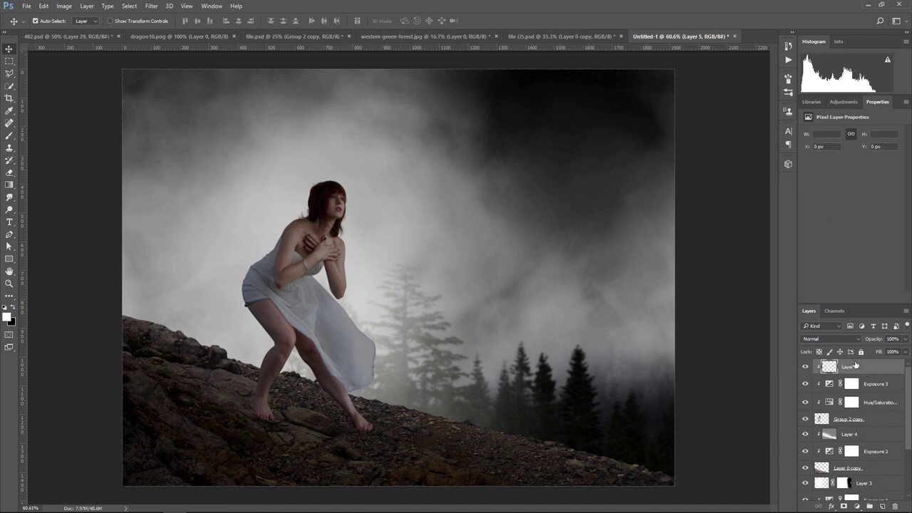
pyautogui.click(837, 338)
pyautogui.click(832, 246)
pyautogui.click(44, 6)
pyautogui.click(84, 149)
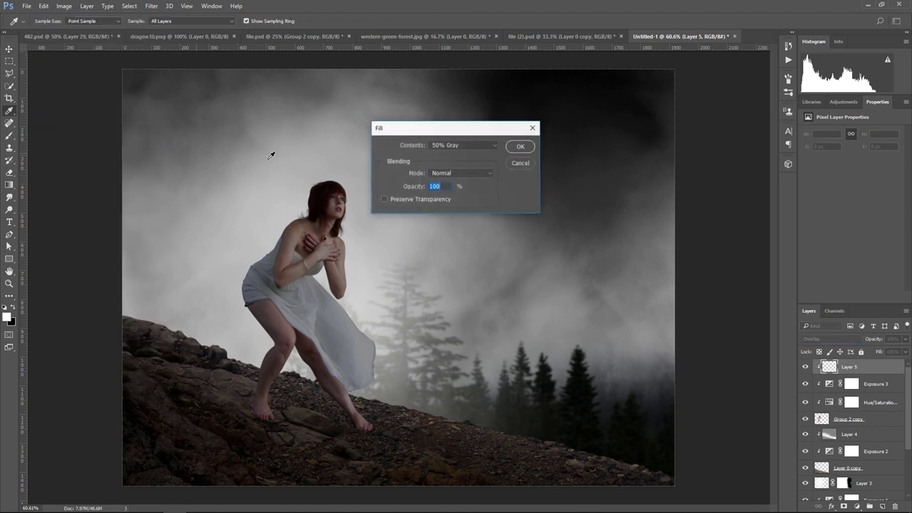
pyautogui.click(519, 147)
# Step: Dodge highlights onto the woman's hair, chest, hands and forearm
pyautogui.click(10, 208)
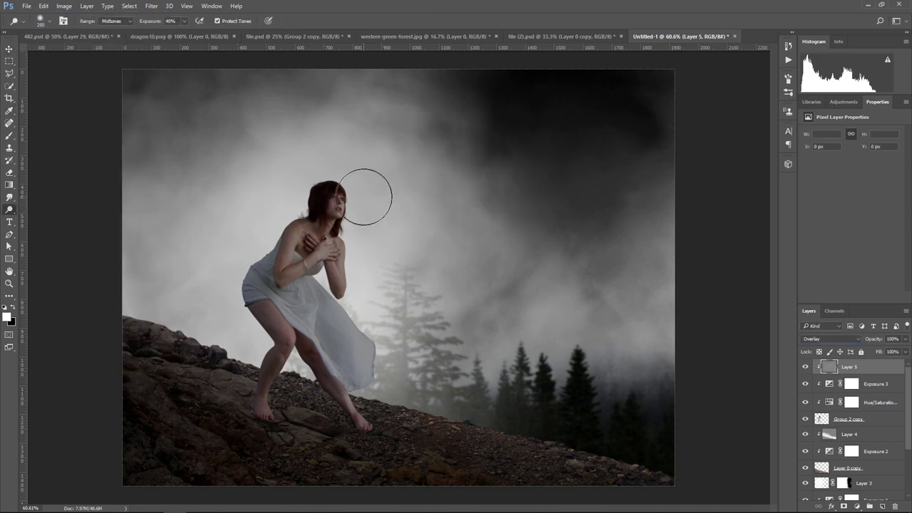
pyautogui.moveTo(361, 187); pyautogui.dragTo(336, 173)
pyautogui.moveTo(350, 275)
pyautogui.mouseDown()
pyautogui.moveTo(328, 235)
pyautogui.moveTo(260, 267)
pyautogui.moveTo(243, 285)
pyautogui.moveTo(249, 335)
pyautogui.moveTo(289, 350)
pyautogui.moveTo(356, 295)
pyautogui.moveTo(382, 292)
pyautogui.moveTo(259, 220)
pyautogui.mouseUp()
pyautogui.press('[')
pyautogui.press(']')
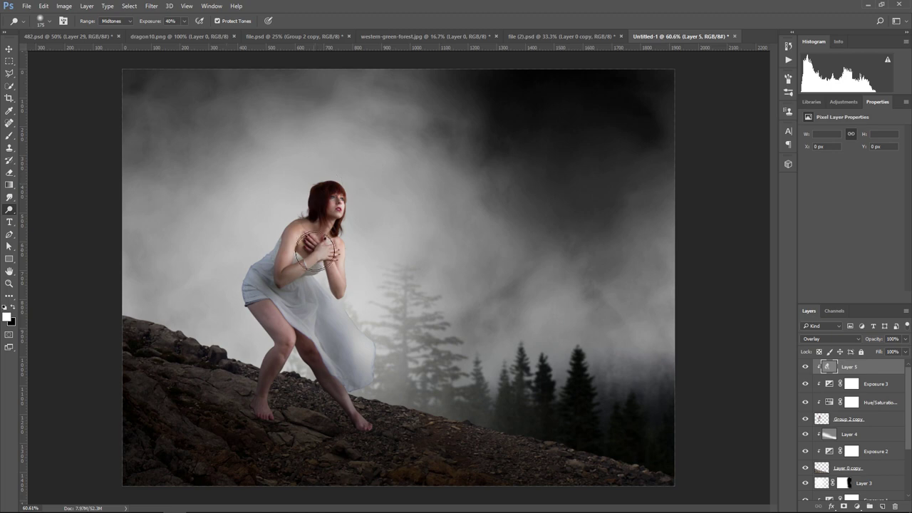
pyautogui.moveTo(299, 256); pyautogui.dragTo(296, 302)
# Step: Lower Layer 5's opacity to 76% and reselect Exposure 3
pyautogui.click(905, 340)
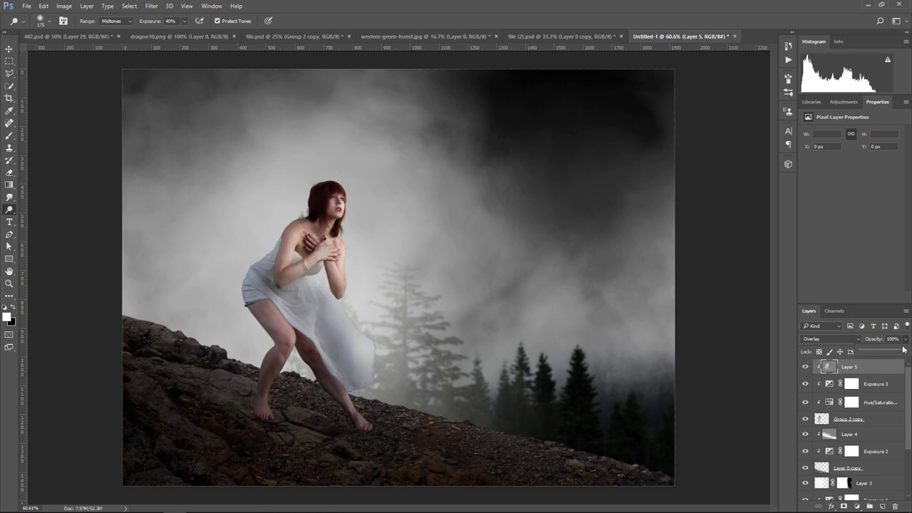
pyautogui.moveTo(903, 352); pyautogui.dragTo(895, 352)
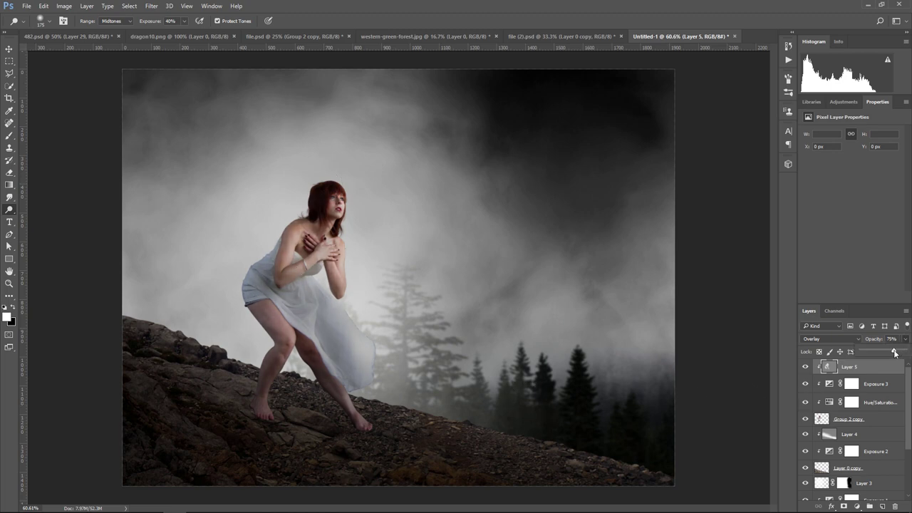
pyautogui.click(887, 392)
# Step: Add a Brightness/Contrast layer at Brightness 13 and Contrast -4, then reselect Layer 5
pyautogui.click(858, 506)
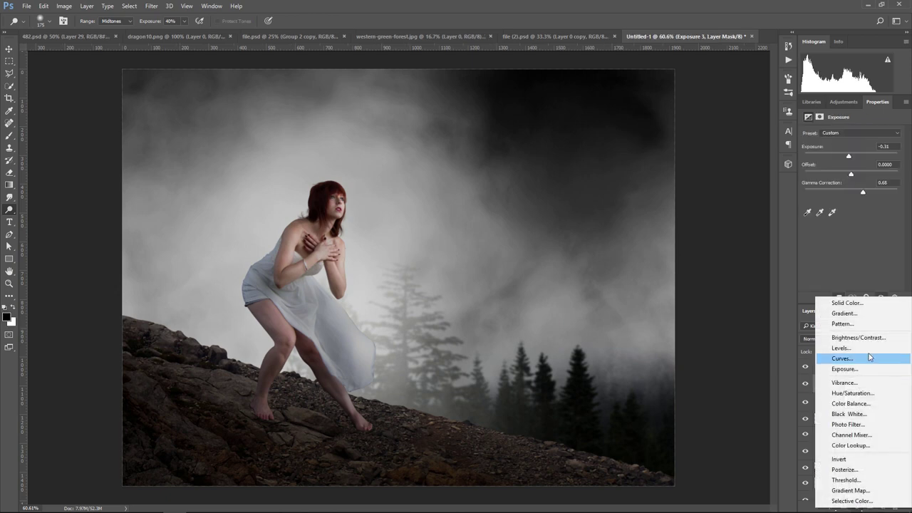
pyautogui.click(862, 337)
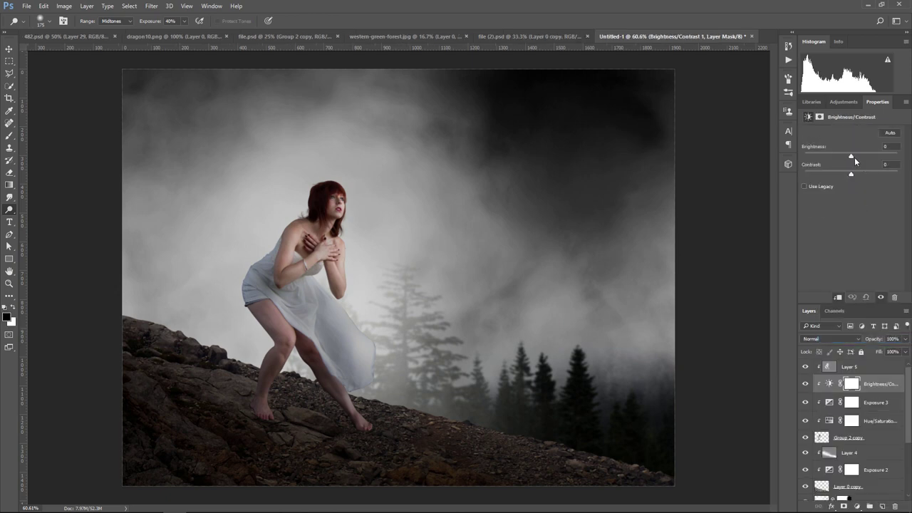
pyautogui.moveTo(851, 156)
pyautogui.mouseDown()
pyautogui.moveTo(861, 156)
pyautogui.moveTo(847, 172)
pyautogui.mouseUp()
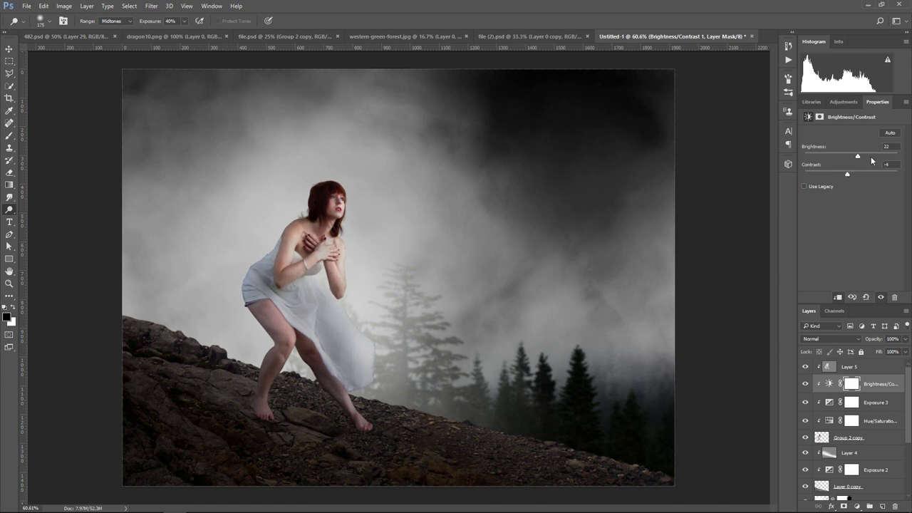
pyautogui.moveTo(859, 157); pyautogui.dragTo(855, 155)
pyautogui.click(870, 367)
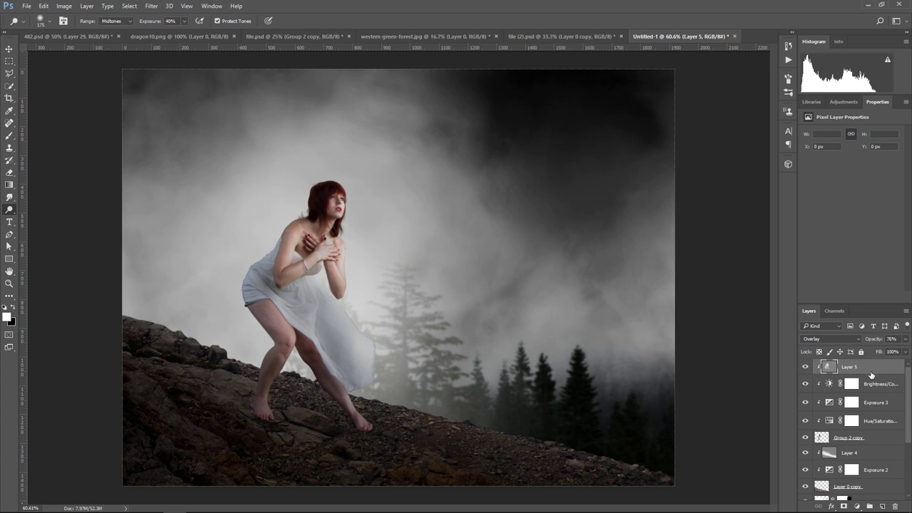
# Step: Add Layer 6 clipped to Layer 5 and set up a black brush at 23% opacity
pyautogui.click(882, 503)
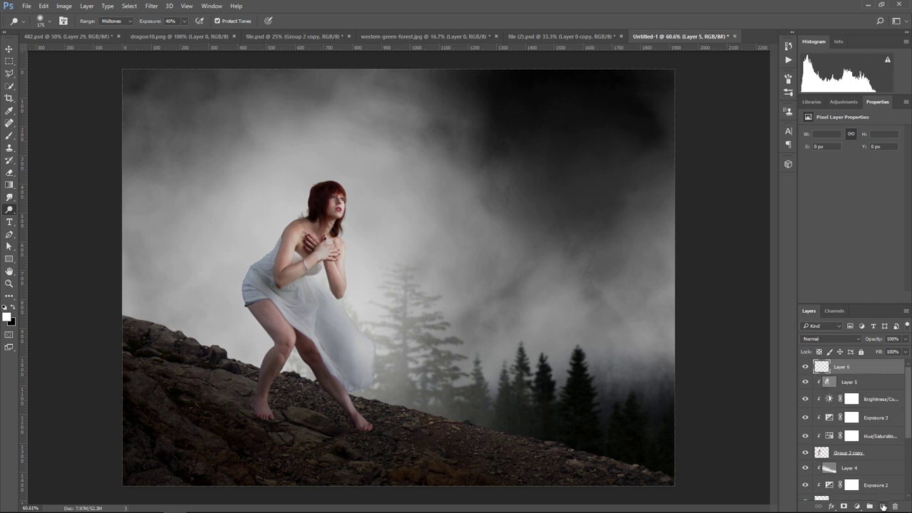
pyautogui.keyDown('alt'); pyautogui.click(889, 374); pyautogui.keyUp('alt')
pyautogui.click(8, 136)
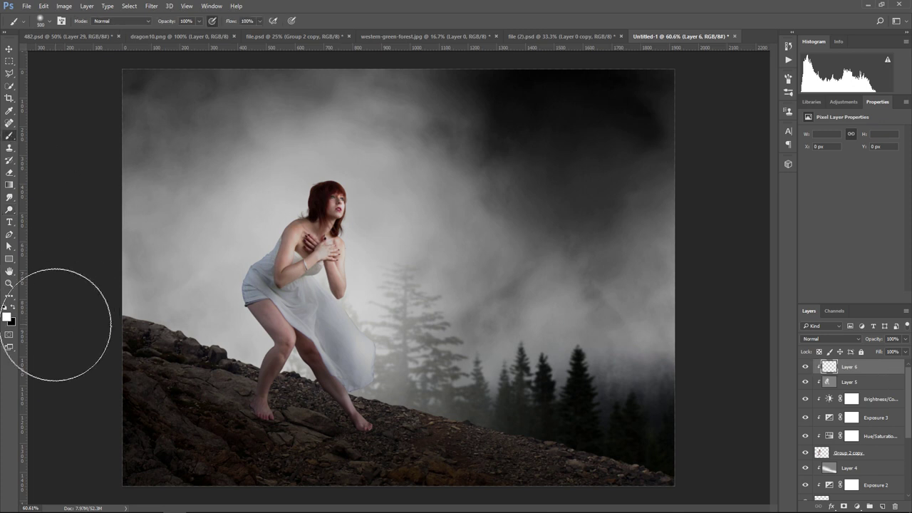
pyautogui.click(13, 308)
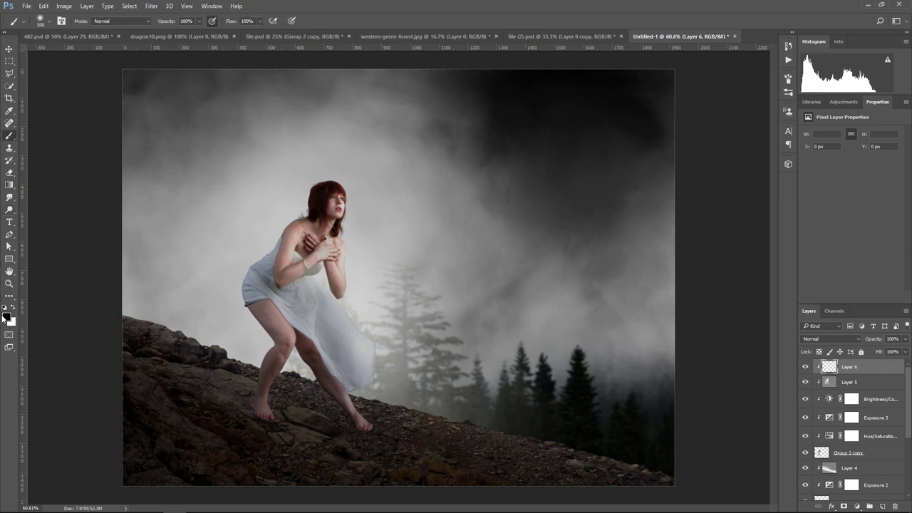
pyautogui.click(199, 23)
pyautogui.moveTo(199, 34); pyautogui.dragTo(167, 35)
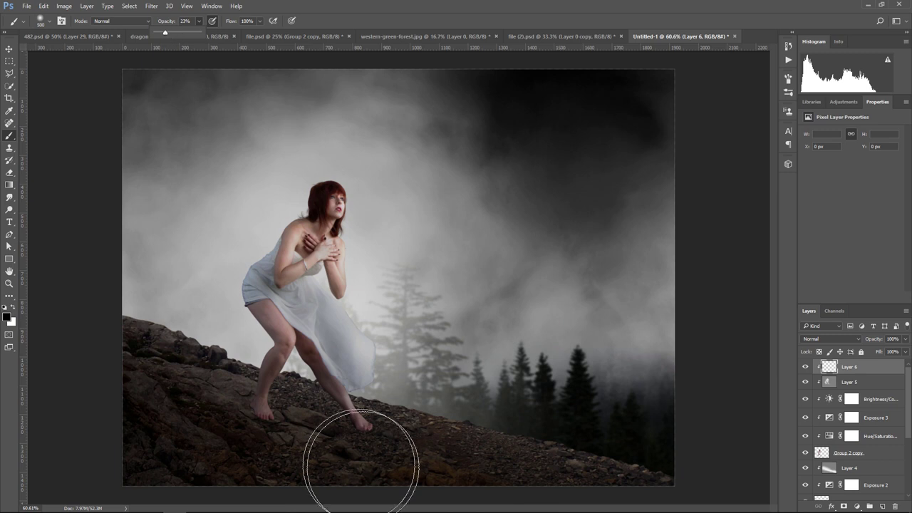
# Step: Shade the rocks around the woman's feet, then add an empty Layer 7 above Layer 4
pyautogui.moveTo(348, 444); pyautogui.dragTo(343, 440)
pyautogui.press('[')
pyautogui.press('[')
pyautogui.press('[')
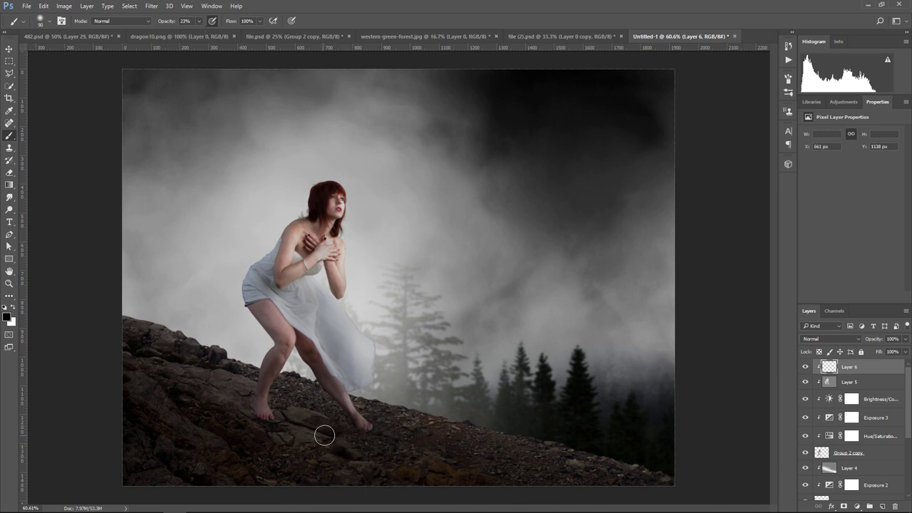
pyautogui.moveTo(323, 434)
pyautogui.mouseDown()
pyautogui.moveTo(436, 473)
pyautogui.moveTo(420, 464)
pyautogui.mouseUp()
pyautogui.moveTo(251, 401); pyautogui.dragTo(242, 401)
pyautogui.moveTo(400, 452); pyautogui.dragTo(472, 467)
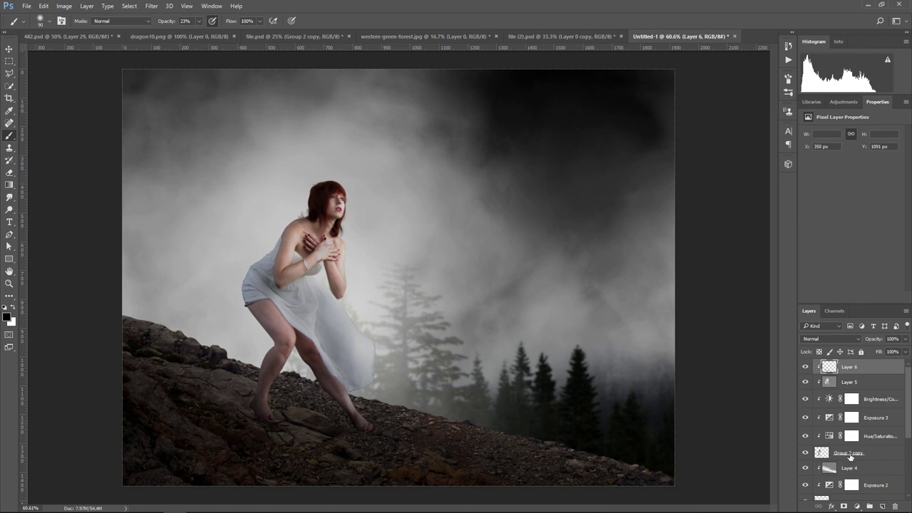
pyautogui.click(872, 468)
pyautogui.click(883, 506)
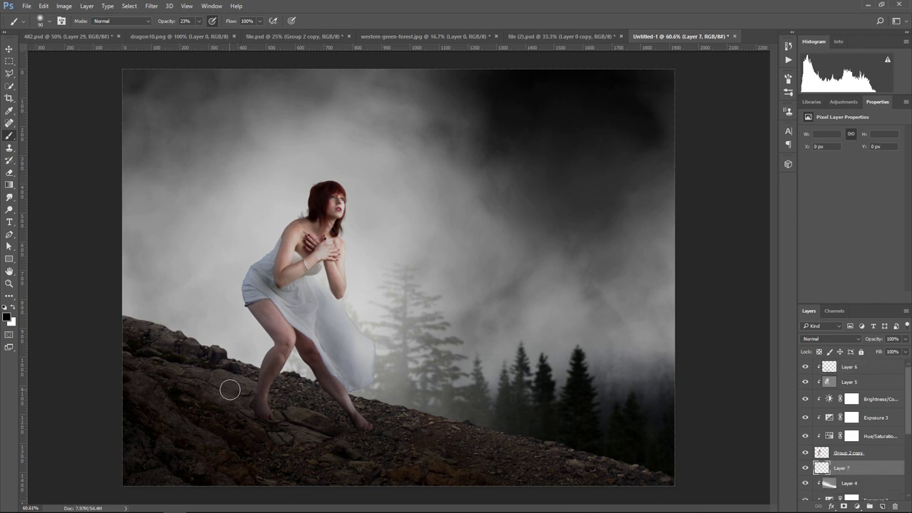
# Step: Zoom in on the feet and brush a black shadow band across the rocks beside the foot
pyautogui.scroll(1, 230, 392)
pyautogui.scroll(1, 230, 393)
pyautogui.scroll(-3, 350, 295)
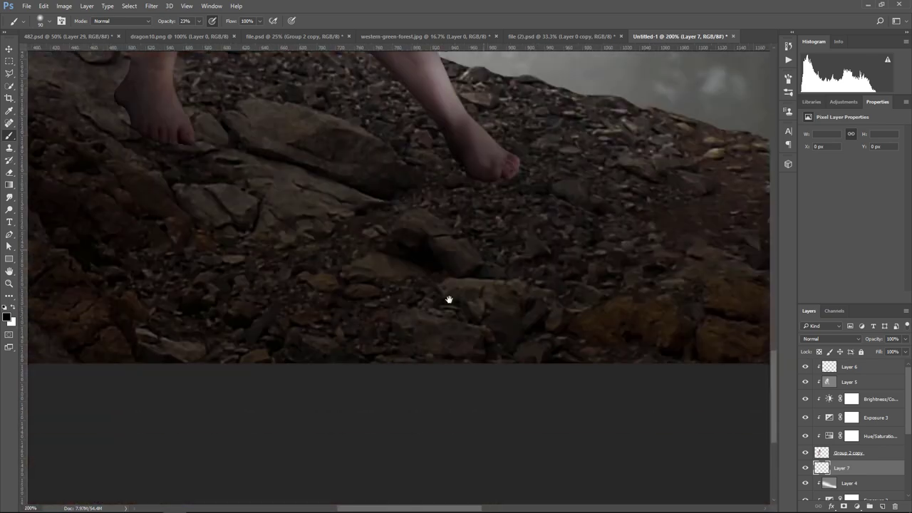
pyautogui.scroll(1, 448, 299)
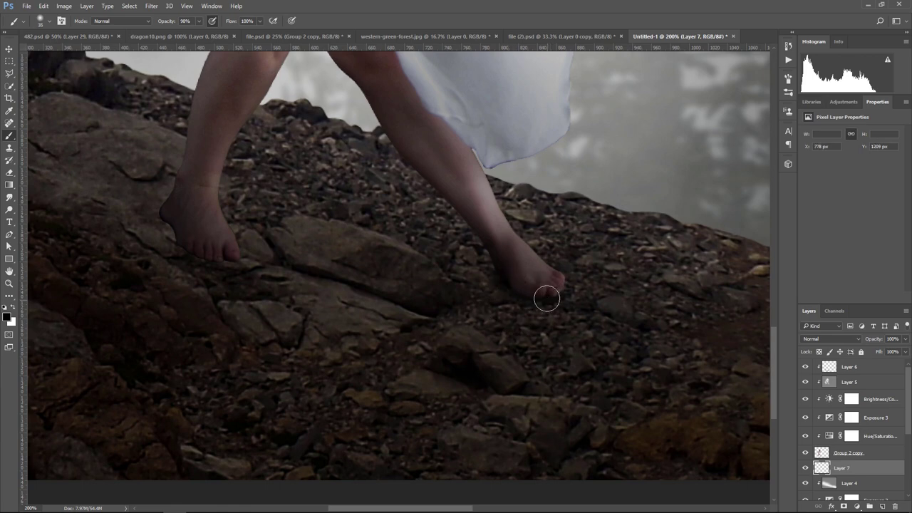
pyautogui.moveTo(513, 287); pyautogui.dragTo(488, 289)
pyautogui.press(']')
pyautogui.press(']')
pyautogui.press(']')
pyautogui.keyDown('shift'); pyautogui.click(102, 302); pyautogui.keyUp('shift')
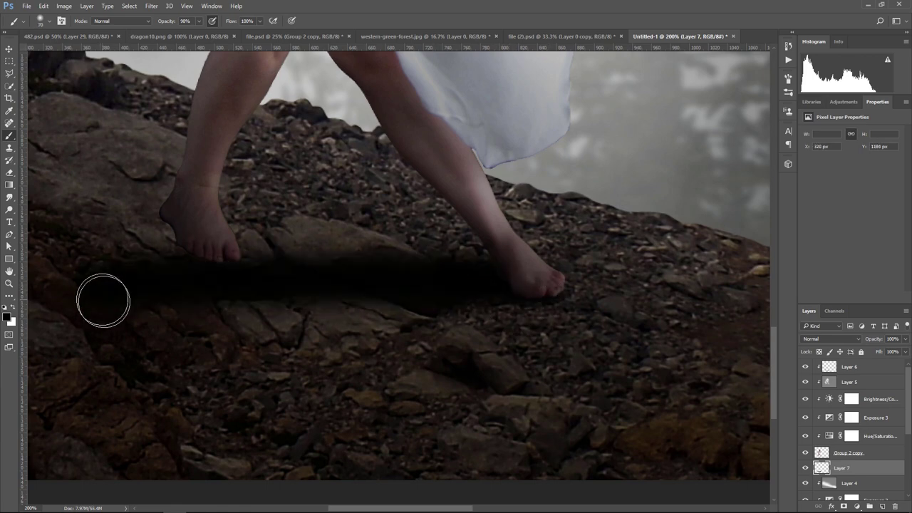
# Step: Shade the rocks on both sides of the left foot and extend the shadow toward the left edge
pyautogui.moveTo(348, 311); pyautogui.dragTo(478, 334)
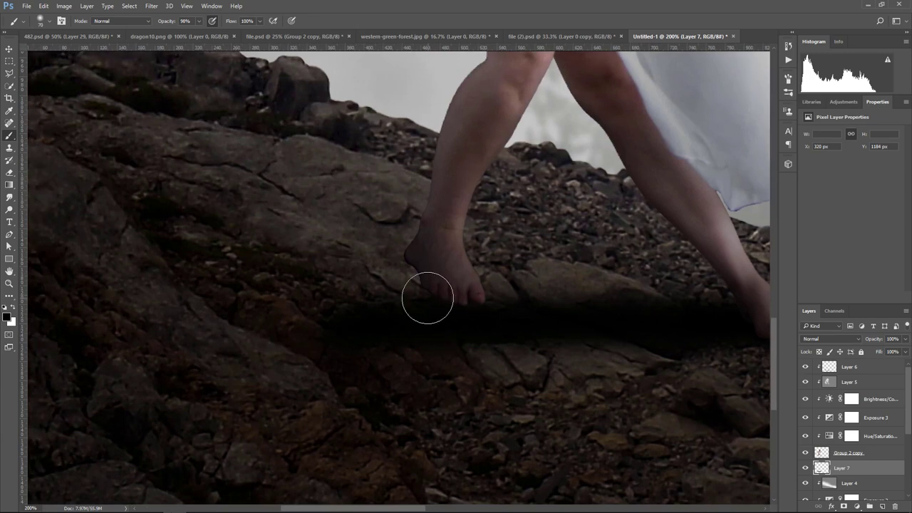
pyautogui.press(']')
pyautogui.press(']')
pyautogui.press(']')
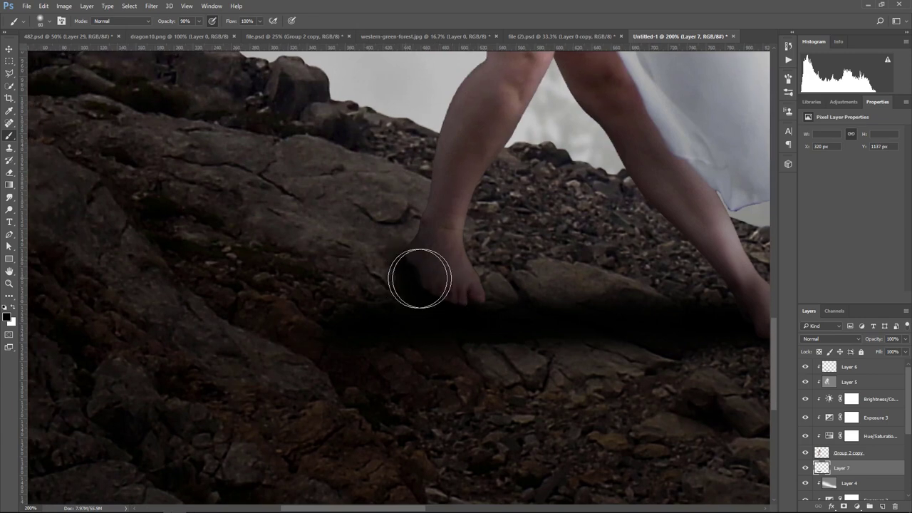
pyautogui.moveTo(421, 281); pyautogui.dragTo(613, 314)
pyautogui.moveTo(404, 292); pyautogui.dragTo(204, 275)
pyautogui.press(']')
pyautogui.press(']')
pyautogui.press(']')
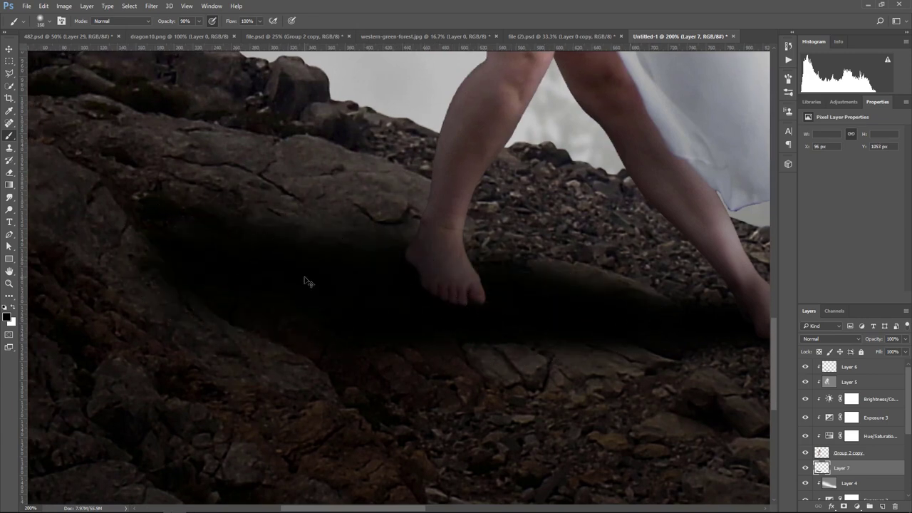
pyautogui.hotkey('ctrl', '-')
pyautogui.hotkey('ctrl', '-')
pyautogui.moveTo(357, 271); pyautogui.dragTo(209, 238)
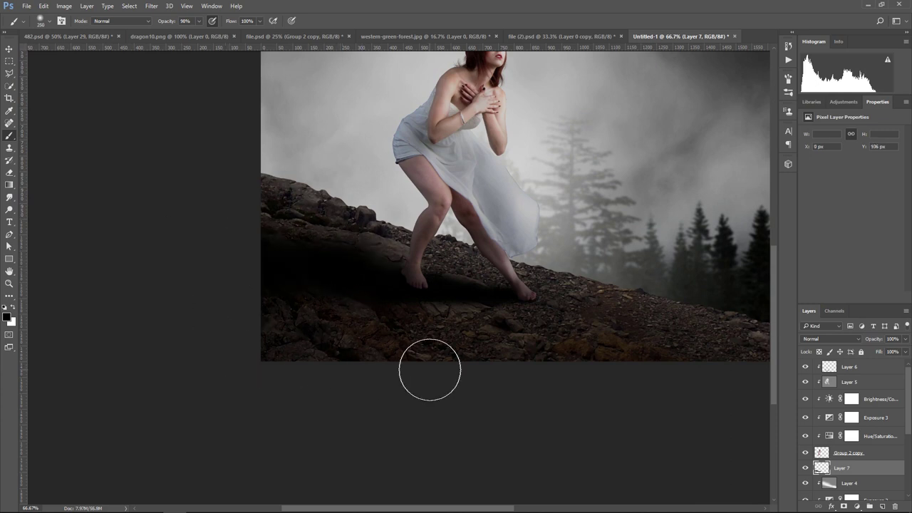
# Step: Set the shadow Layer 7 to Overlay blending at 71% opacity
pyautogui.press(']')
pyautogui.press(']')
pyautogui.click(847, 339)
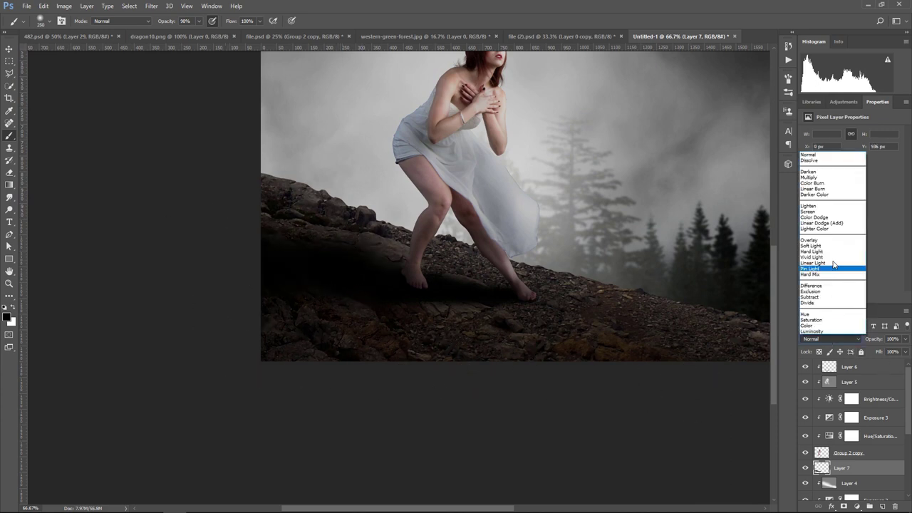
pyautogui.click(833, 246)
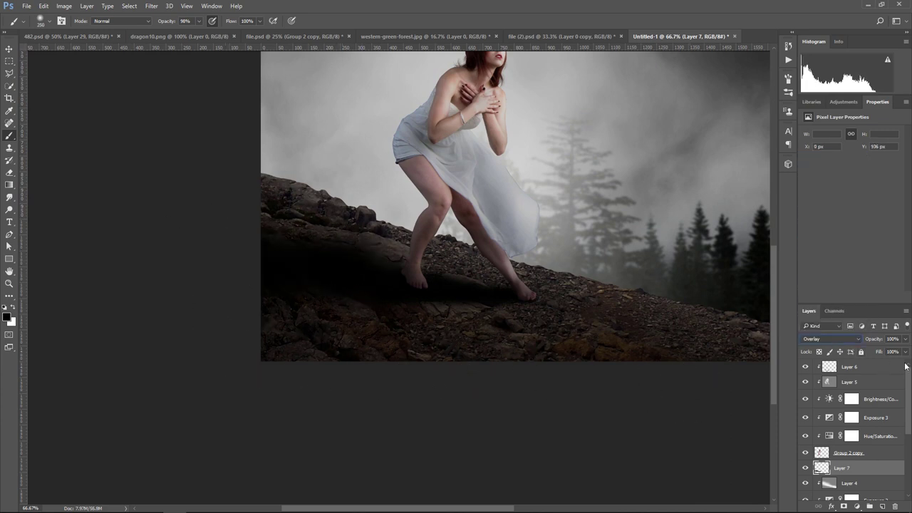
pyautogui.click(906, 339)
pyautogui.moveTo(895, 352); pyautogui.dragTo(890, 352)
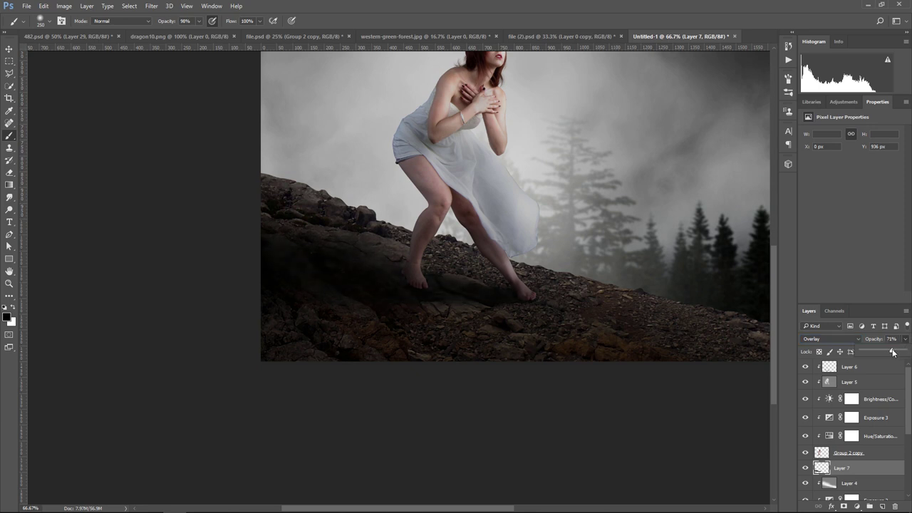
# Step: Mask shading off the lower rocks on Layer 7 and add a new empty Layer 8
pyautogui.click(844, 506)
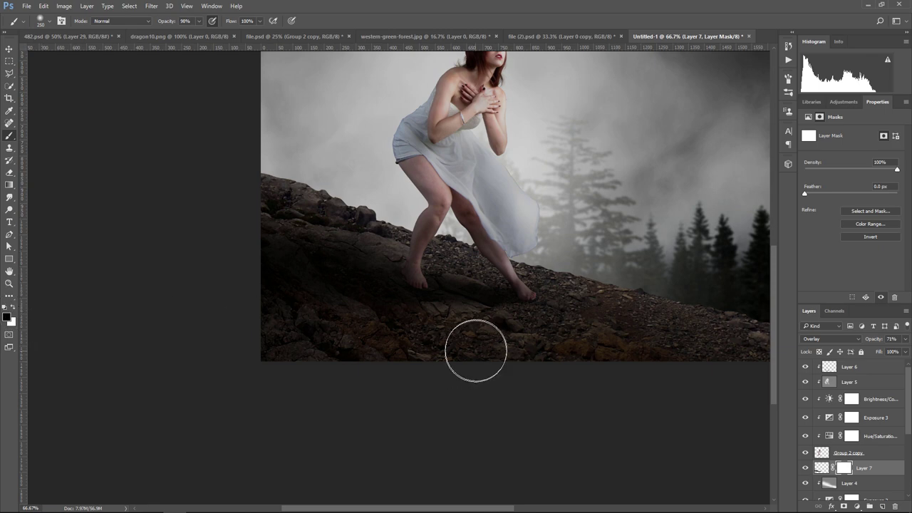
pyautogui.moveTo(476, 351); pyautogui.dragTo(242, 246)
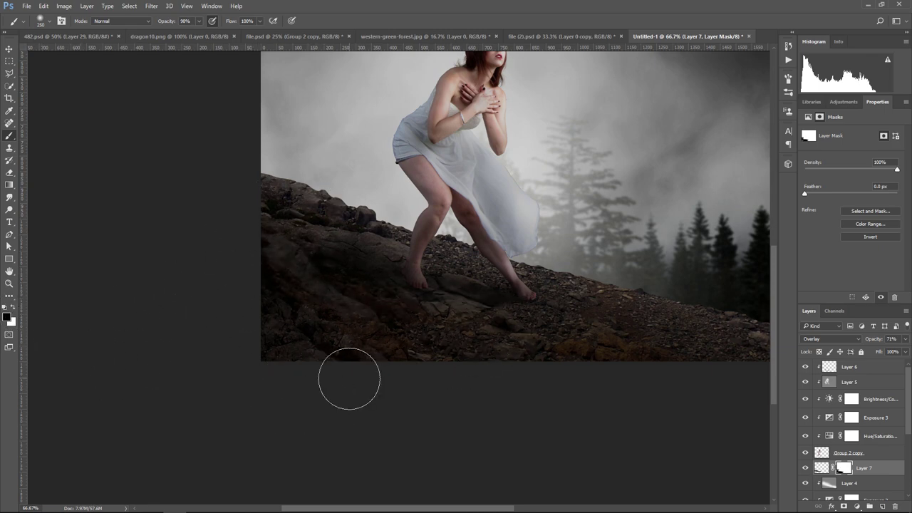
pyautogui.hotkey('ctrl', '-')
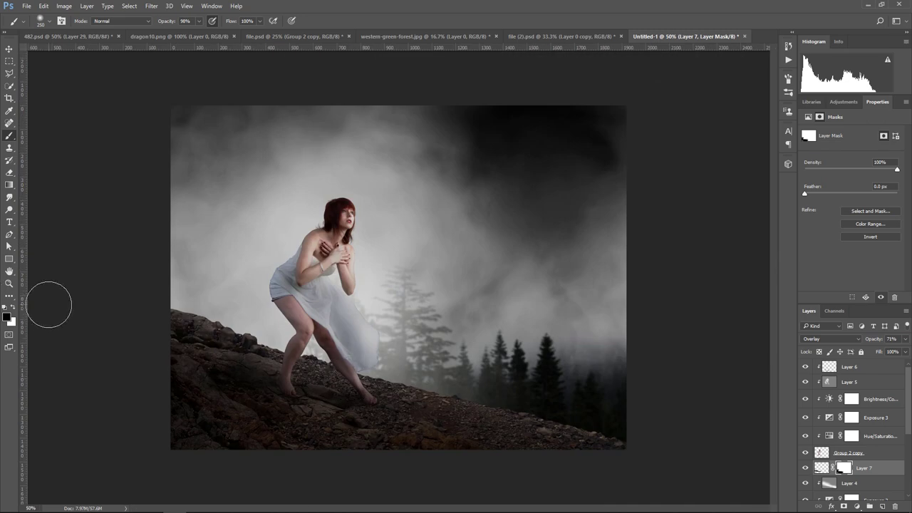
pyautogui.click(882, 506)
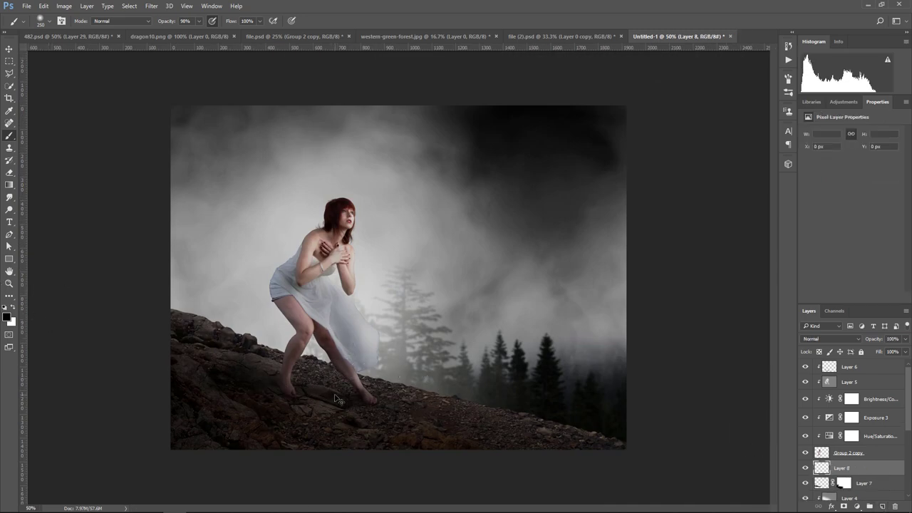
# Step: On Layer 8, brush black shadow under the feet and by the left rock at 42% opacity
pyautogui.hotkey('ctrl', '+')
pyautogui.press('[')
pyautogui.press('[')
pyautogui.press('[')
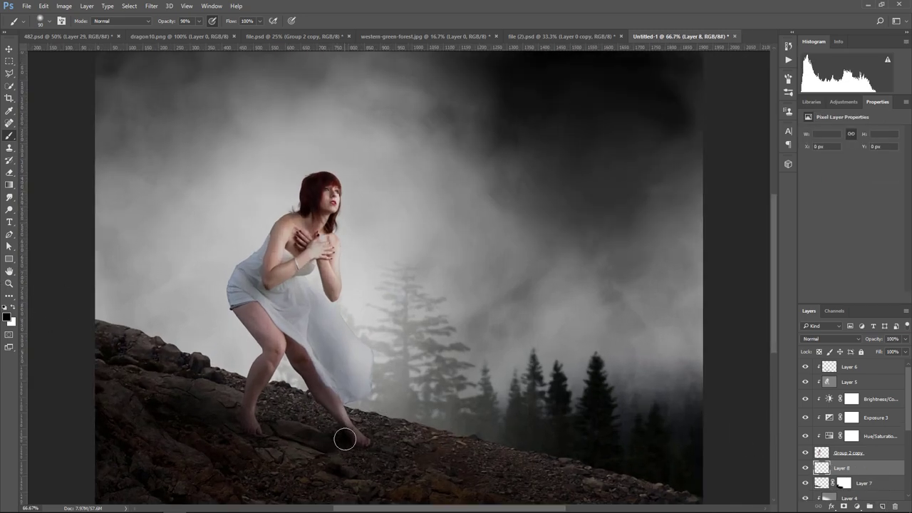
pyautogui.moveTo(346, 436)
pyautogui.mouseDown()
pyautogui.moveTo(321, 442)
pyautogui.moveTo(236, 423)
pyautogui.moveTo(164, 396)
pyautogui.mouseUp()
pyautogui.press(']')
pyautogui.press(']')
pyautogui.press(']')
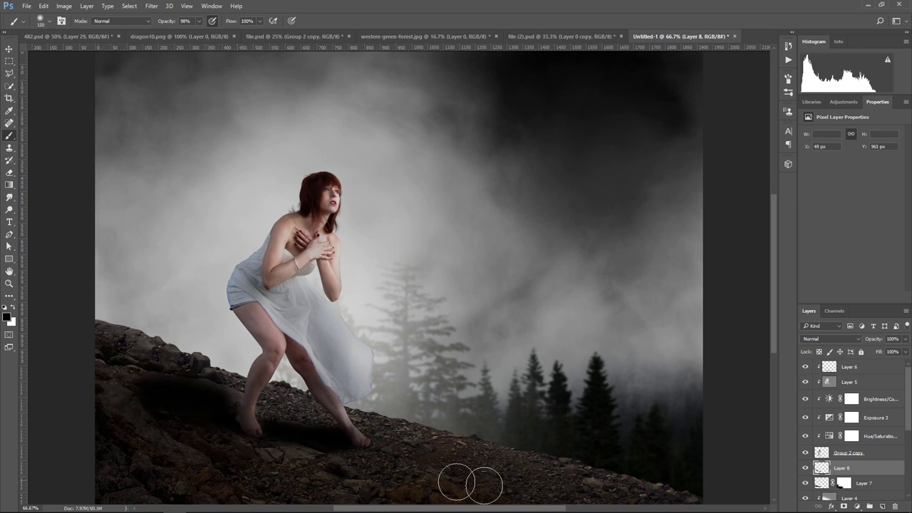
pyautogui.moveTo(904, 345); pyautogui.dragTo(885, 353)
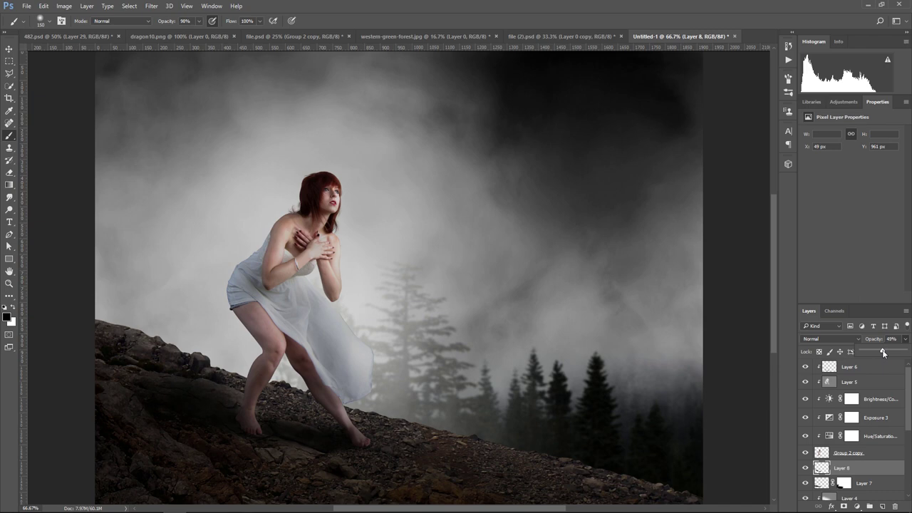
pyautogui.hotkey('ctrl', '-')
pyautogui.hotkey('ctrl', '-')
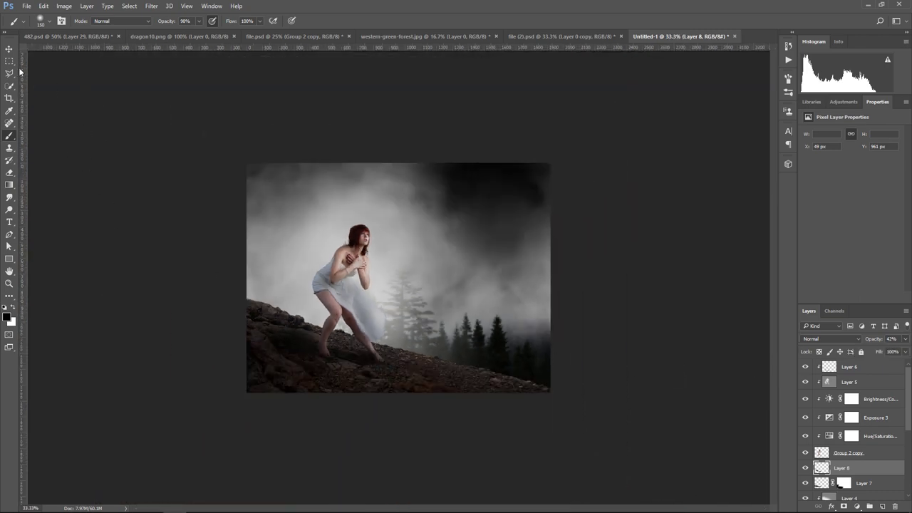
pyautogui.click(10, 49)
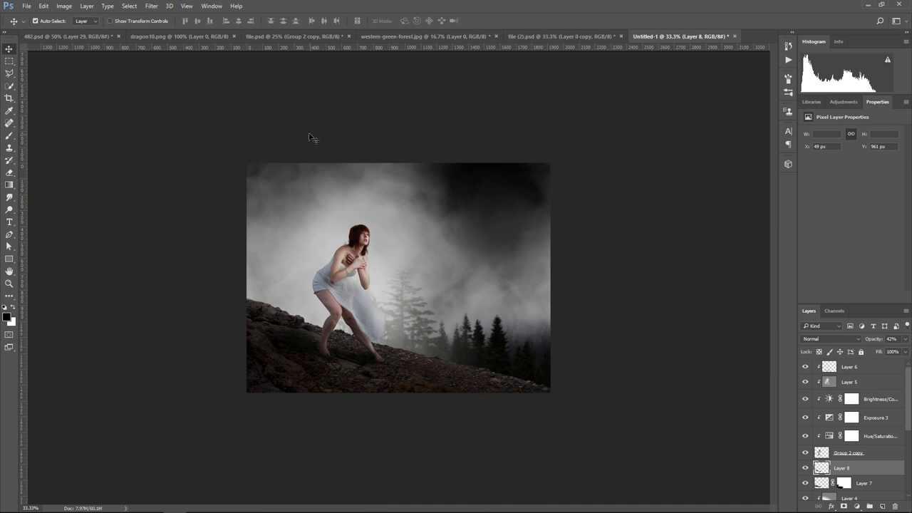
# Step: Marquee-select the dragon's head and neck in dragon10.png and drag them into Untitled-1
pyautogui.click(204, 35)
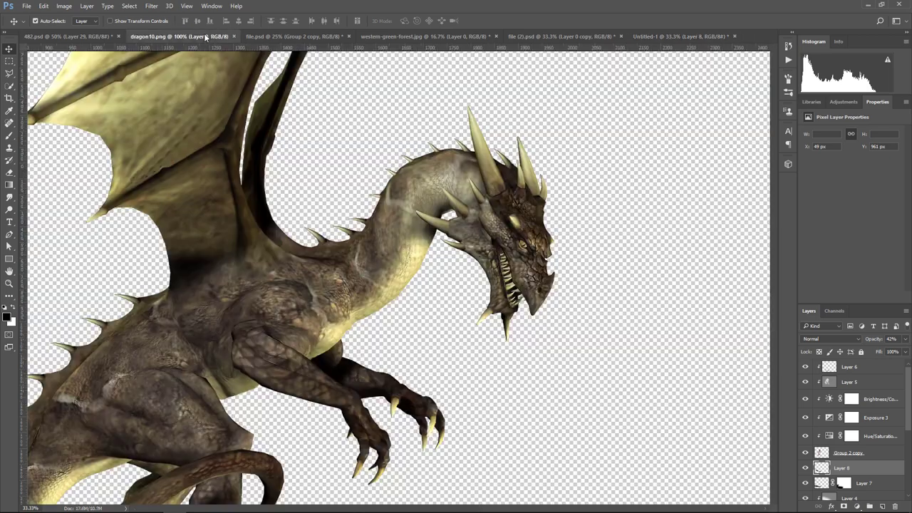
pyautogui.click(10, 61)
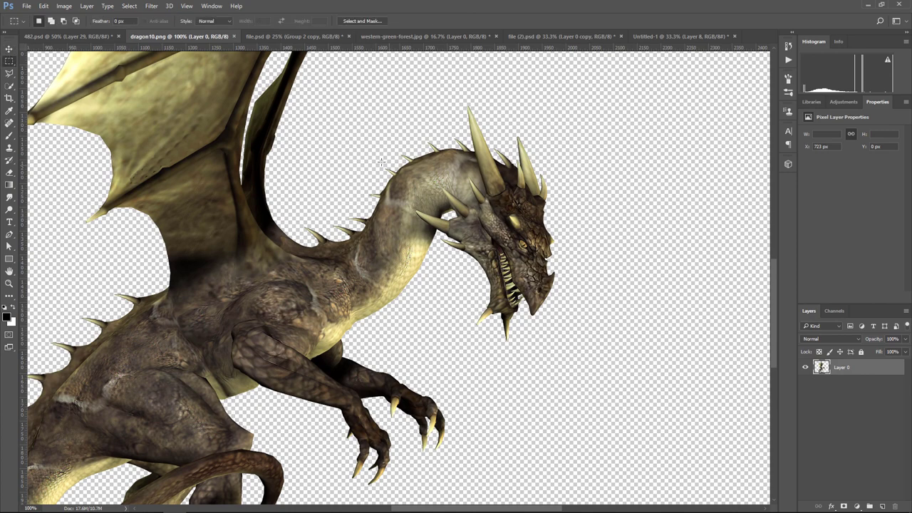
pyautogui.moveTo(327, 98); pyautogui.dragTo(678, 349)
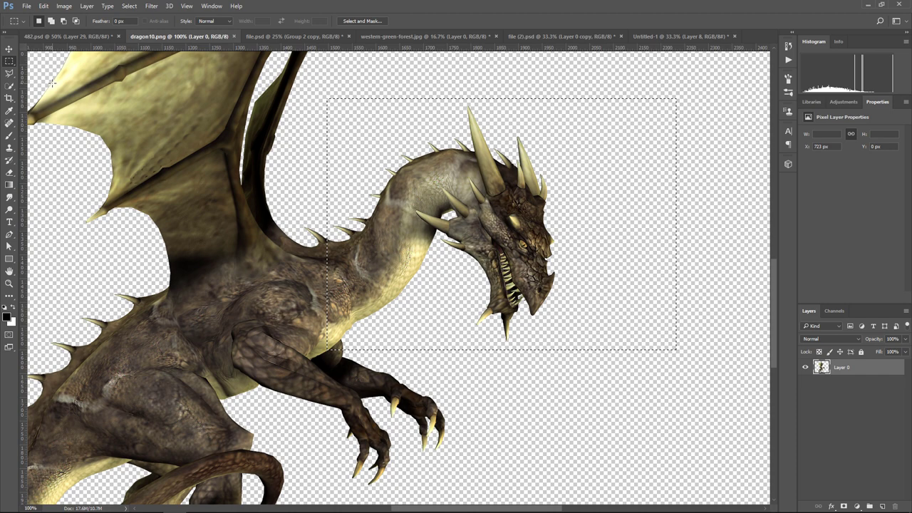
pyautogui.click(9, 47)
pyautogui.moveTo(493, 190)
pyautogui.mouseDown()
pyautogui.moveTo(656, 98)
pyautogui.moveTo(438, 237)
pyautogui.mouseUp()
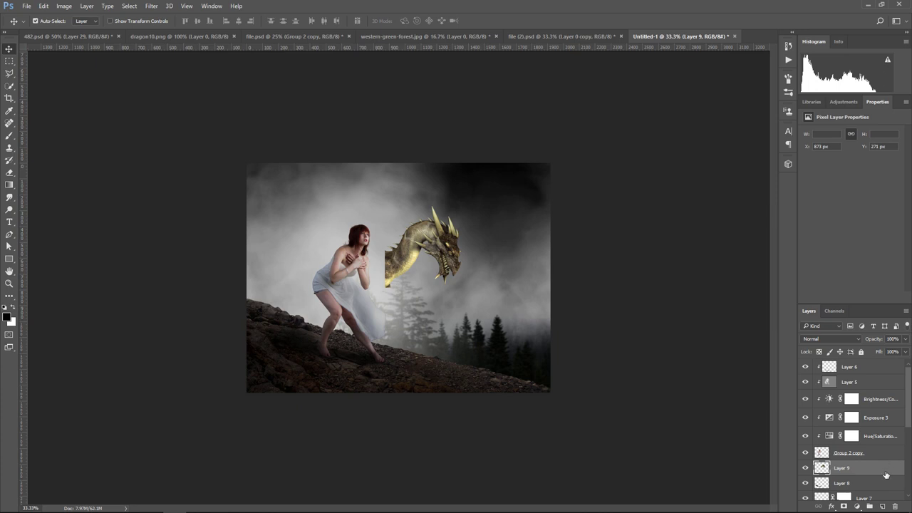
# Step: Move dragon Layer 9 to the top of the stack and flip it horizontally
pyautogui.moveTo(877, 472); pyautogui.dragTo(877, 368)
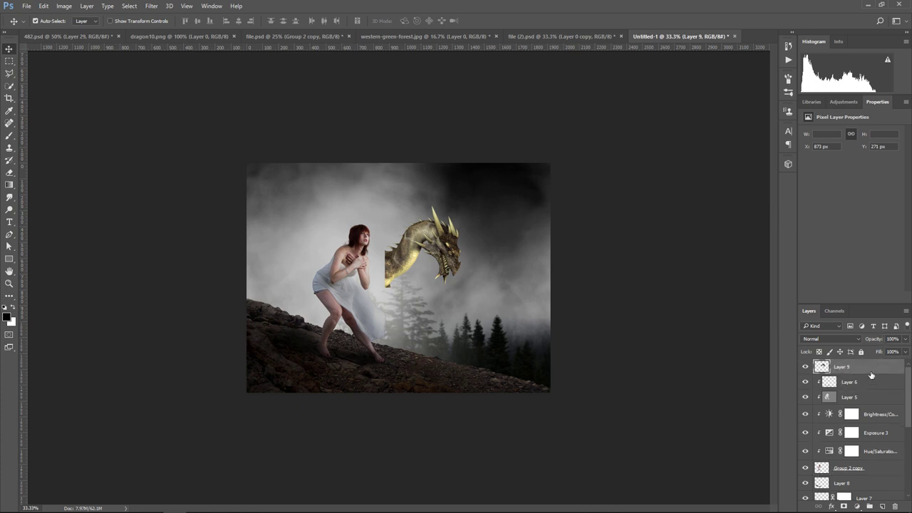
pyautogui.click(44, 6)
pyautogui.moveTo(58, 209)
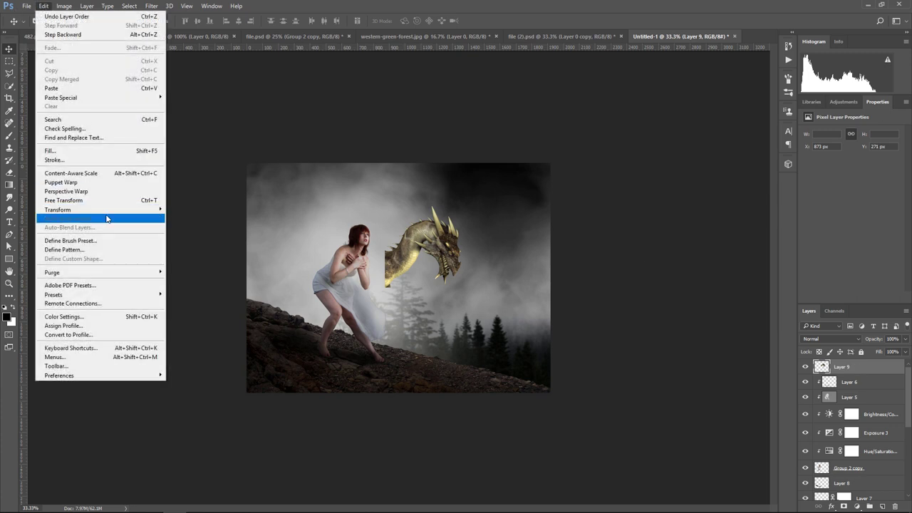
pyautogui.click(220, 313)
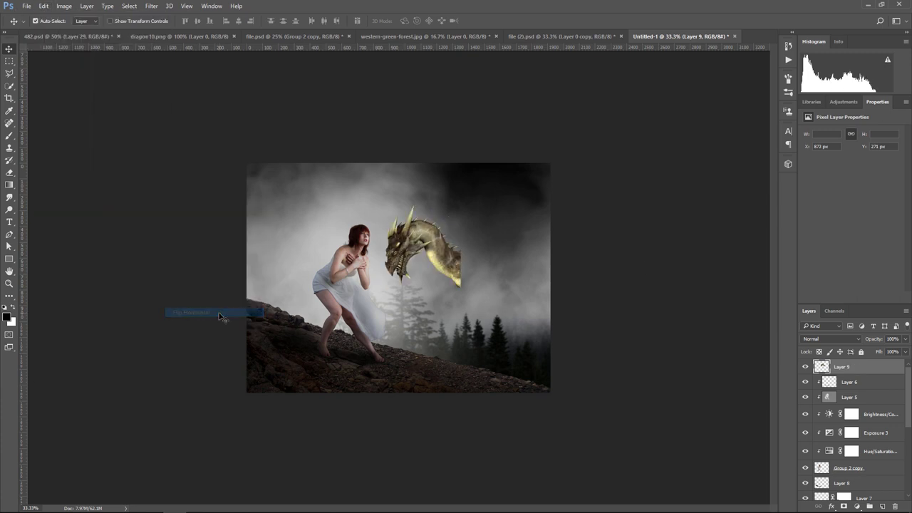
# Step: Scale the dragon to about 420%, tilt it about 5° and place it on the right
pyautogui.hotkey('ctrl', 't')
pyautogui.moveTo(460, 206)
pyautogui.mouseDown()
pyautogui.moveTo(655, 145)
pyautogui.moveTo(627, 185)
pyautogui.mouseUp()
pyautogui.moveTo(430, 282)
pyautogui.mouseDown()
pyautogui.moveTo(499, 312)
pyautogui.moveTo(611, 264)
pyautogui.mouseUp()
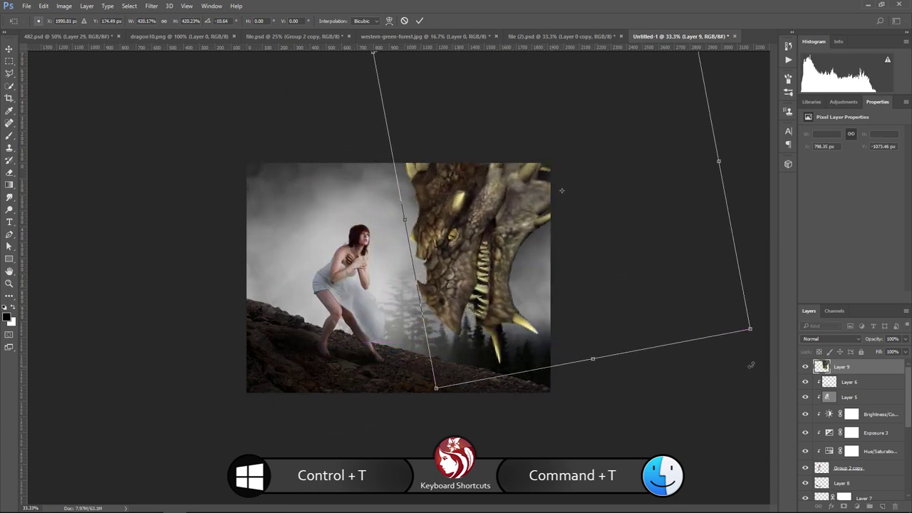
pyautogui.moveTo(748, 366); pyautogui.dragTo(712, 413)
pyautogui.moveTo(632, 324); pyautogui.dragTo(638, 336)
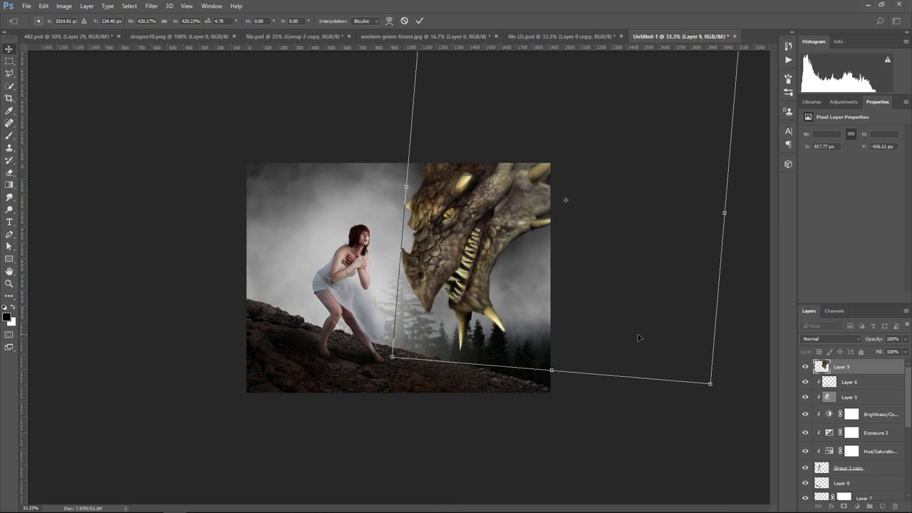
pyautogui.press('Return')
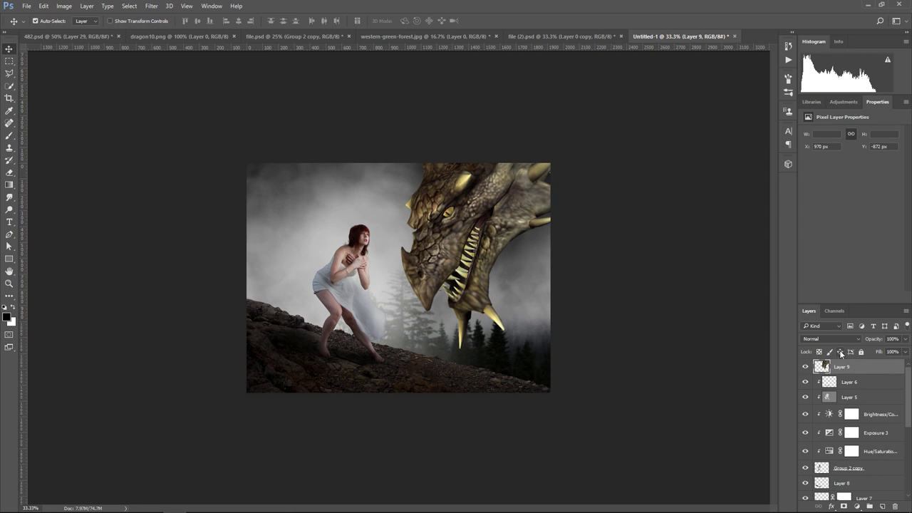
# Step: Add a clipped Hue/Saturation layer to the dragon with Saturation -56 and Lightness -13
pyautogui.click(859, 508)
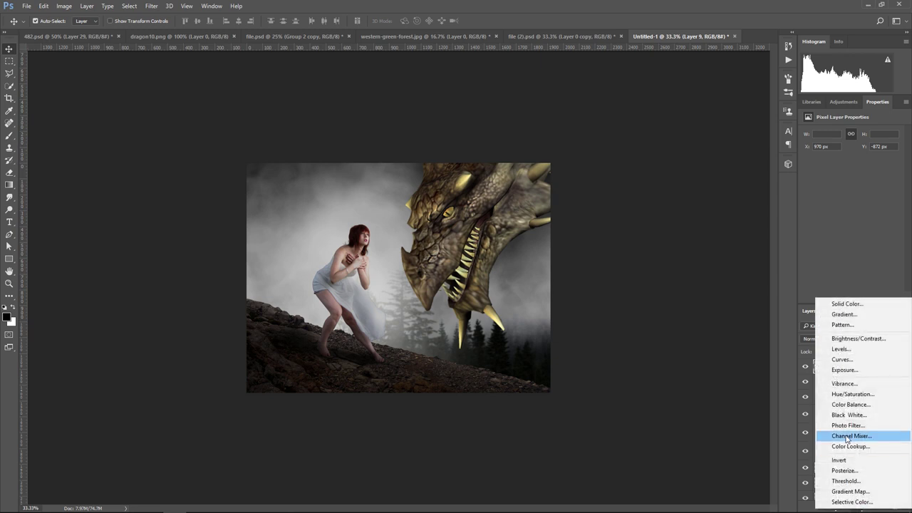
pyautogui.click(857, 402)
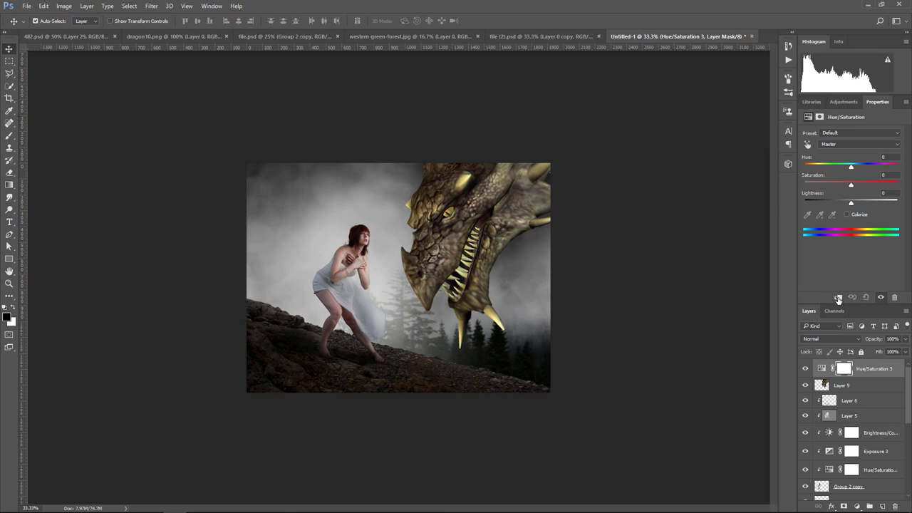
pyautogui.click(838, 297)
pyautogui.moveTo(851, 187)
pyautogui.mouseDown()
pyautogui.moveTo(836, 186)
pyautogui.moveTo(846, 205)
pyautogui.mouseUp()
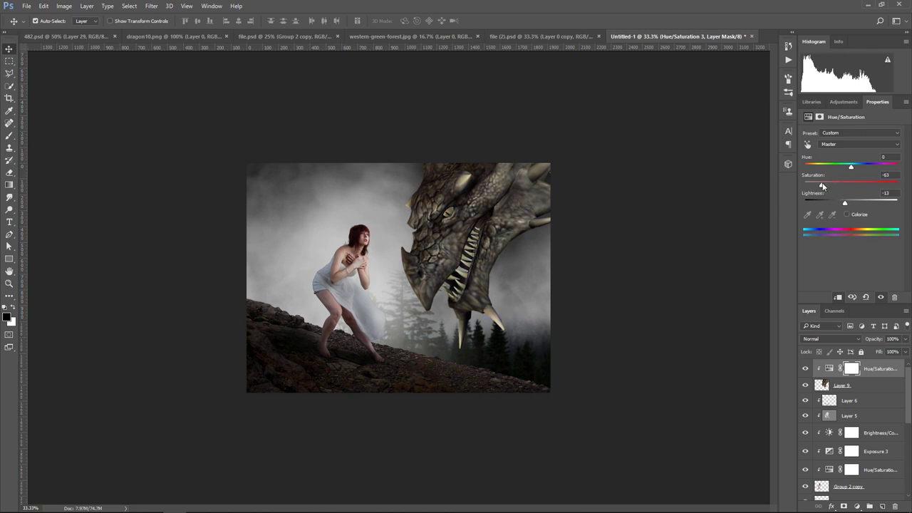
pyautogui.moveTo(824, 184); pyautogui.dragTo(825, 184)
# Step: Add a clipped Exposure layer to the dragon with Exposure +0.31 and Gamma 0.88
pyautogui.click(857, 506)
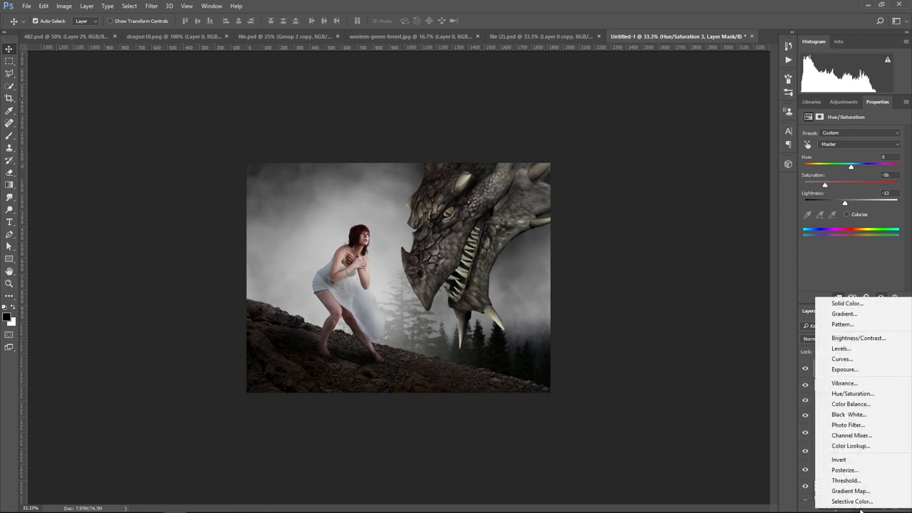
pyautogui.click(871, 375)
pyautogui.click(838, 298)
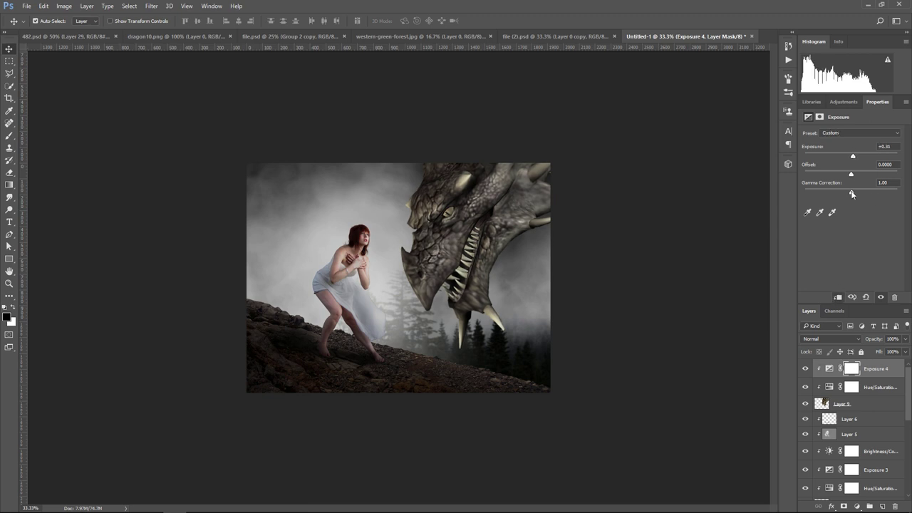
pyautogui.moveTo(852, 192); pyautogui.dragTo(858, 192)
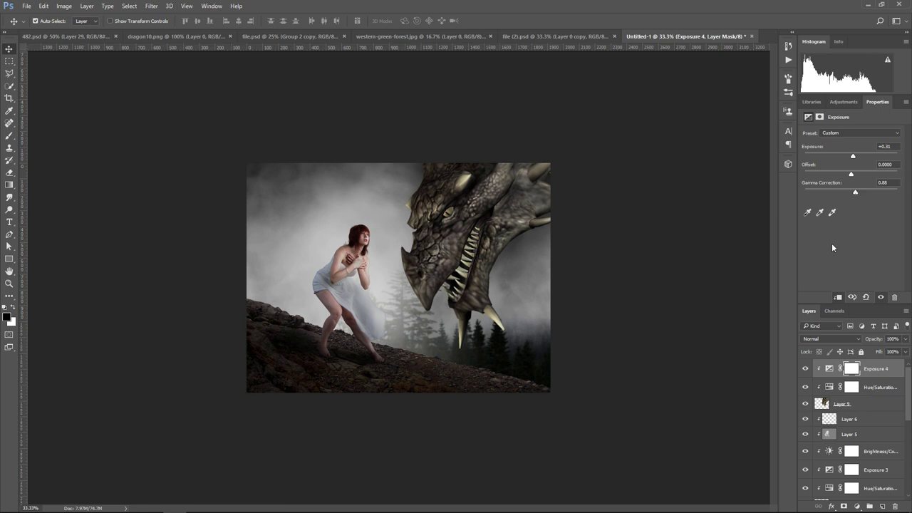
# Step: Add a new Overlay Layer 10 filled with 50% gray
pyautogui.click(882, 507)
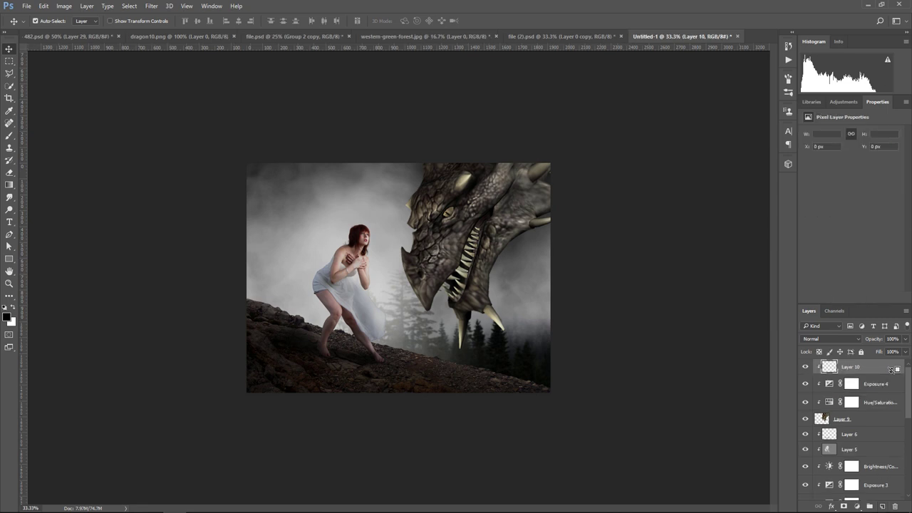
pyautogui.click(837, 339)
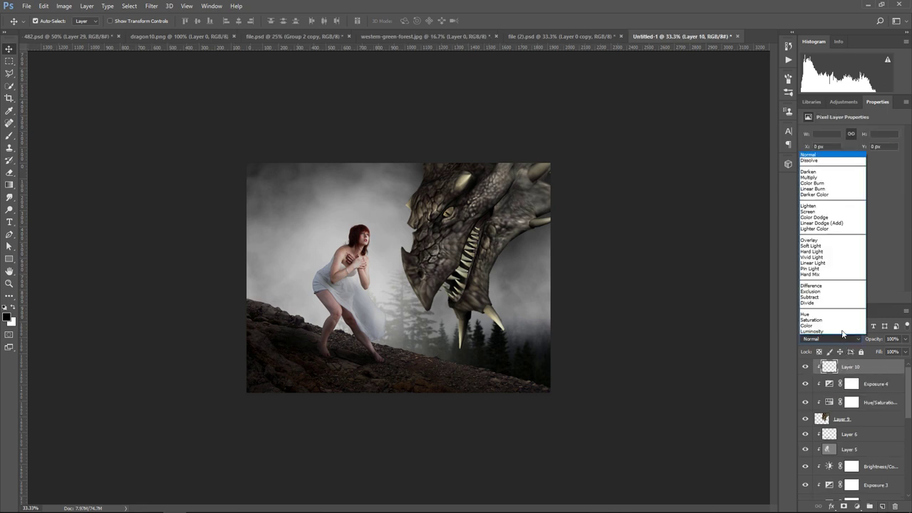
pyautogui.click(826, 241)
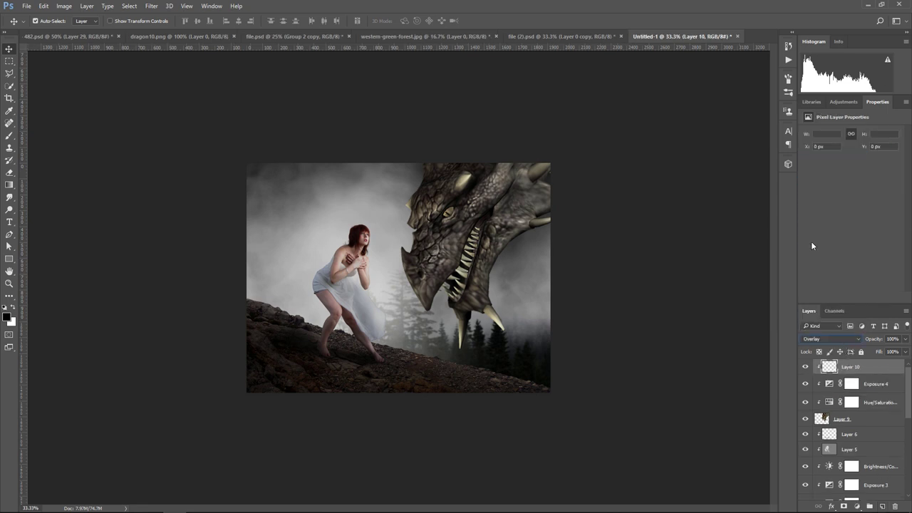
pyautogui.click(49, 7)
pyautogui.click(85, 150)
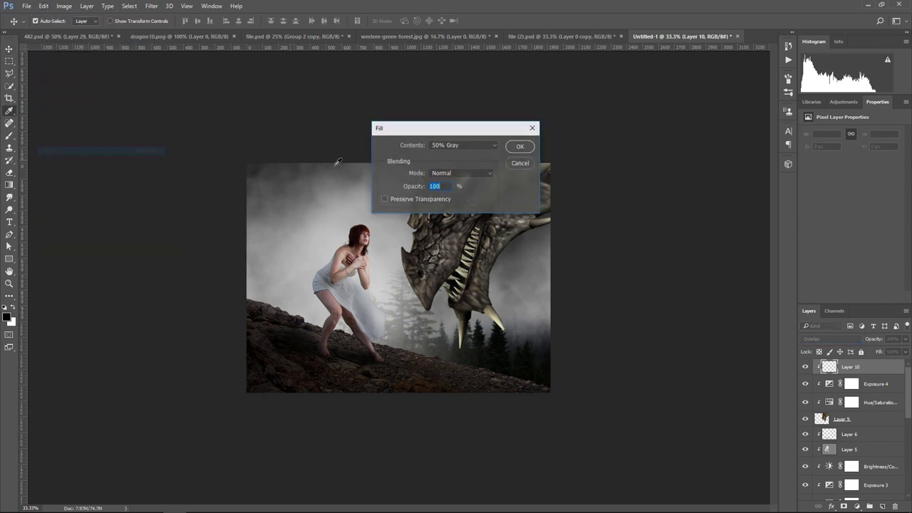
pyautogui.click(519, 147)
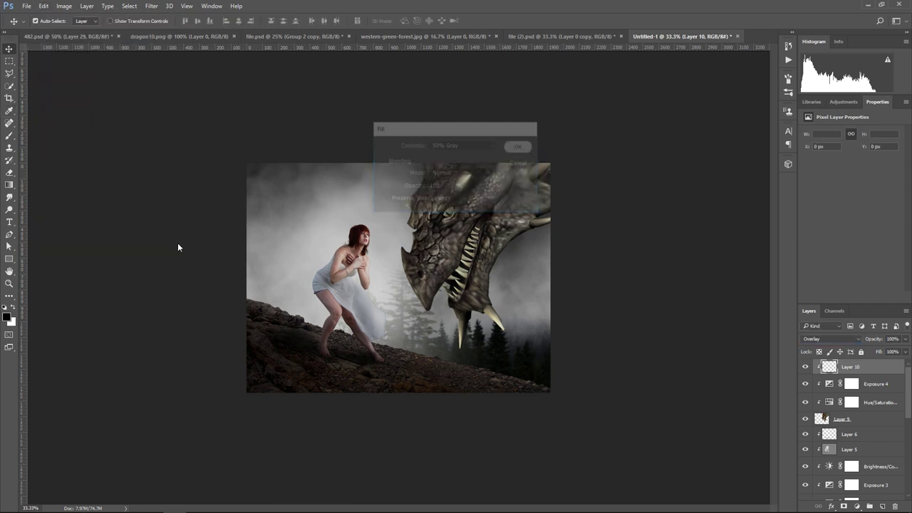
# Step: Dodge the fog around the dragon's jaw and the trees on the gray layer
pyautogui.click(9, 137)
pyautogui.moveTo(423, 167); pyautogui.dragTo(404, 175)
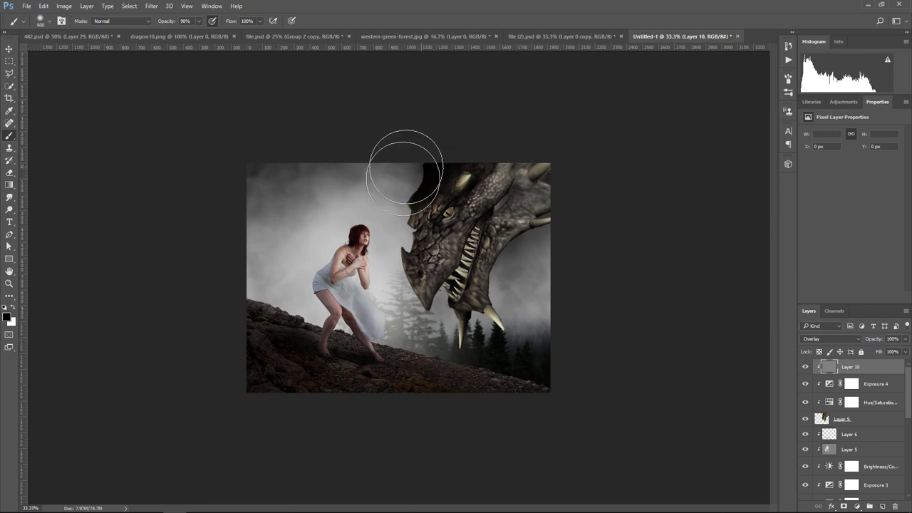
pyautogui.hotkey('ctrl', 'z')
pyautogui.press('o')
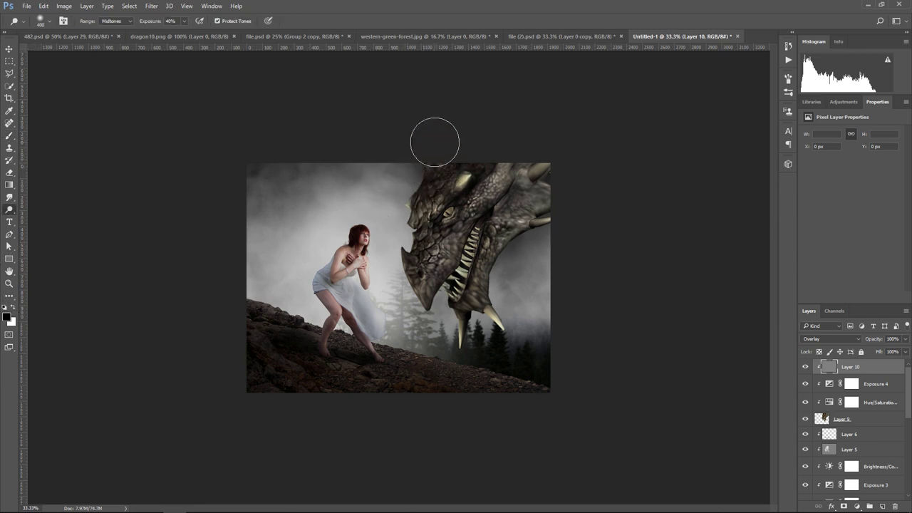
pyautogui.moveTo(434, 142)
pyautogui.mouseDown()
pyautogui.moveTo(425, 331)
pyautogui.moveTo(460, 326)
pyautogui.mouseUp()
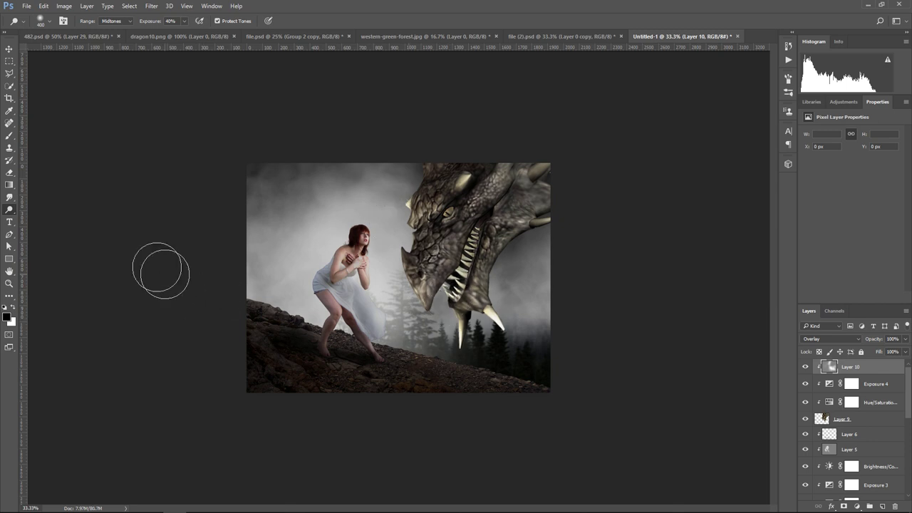
# Step: Select dragon Layer 9 and start a free transform on it
pyautogui.click(9, 48)
pyautogui.click(881, 422)
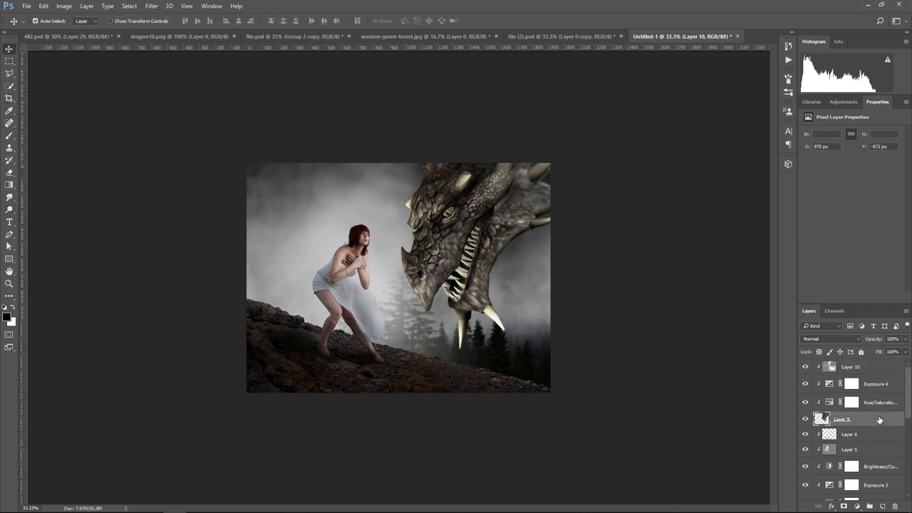
pyautogui.hotkey('ctrl', 't')
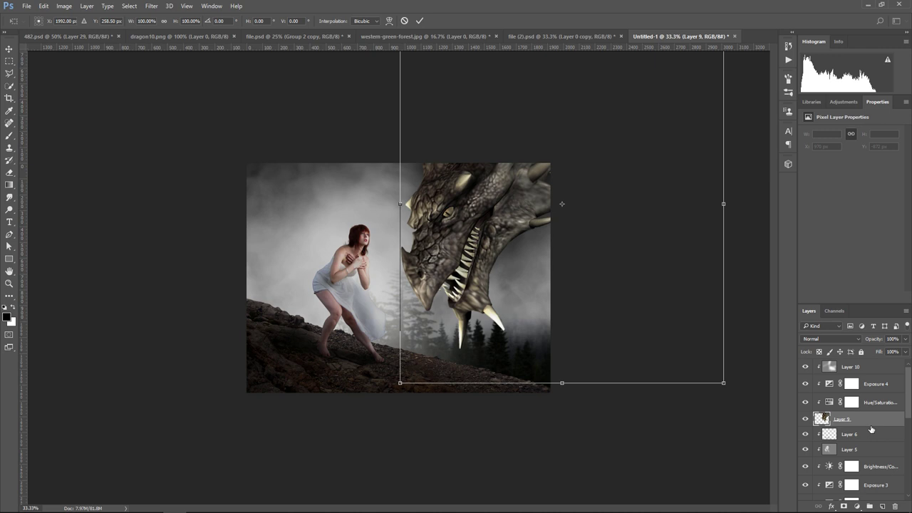
# Step: Select Layers 9 through 10, scale them to 92.6% and rotate about 12°
pyautogui.press('Return')
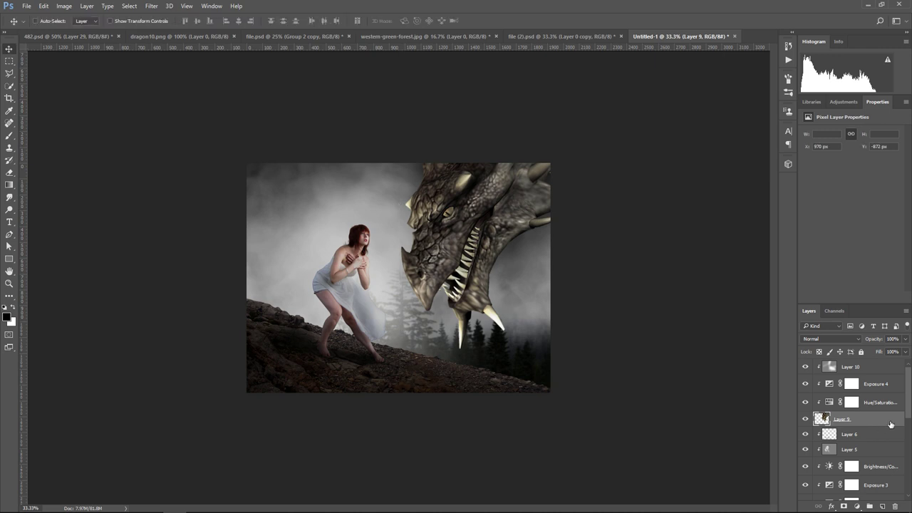
pyautogui.keyDown('shift'); pyautogui.click(881, 401); pyautogui.keyUp('shift')
pyautogui.keyDown('shift'); pyautogui.click(880, 383); pyautogui.keyUp('shift')
pyautogui.keyDown('shift'); pyautogui.click(880, 367); pyautogui.keyUp('shift')
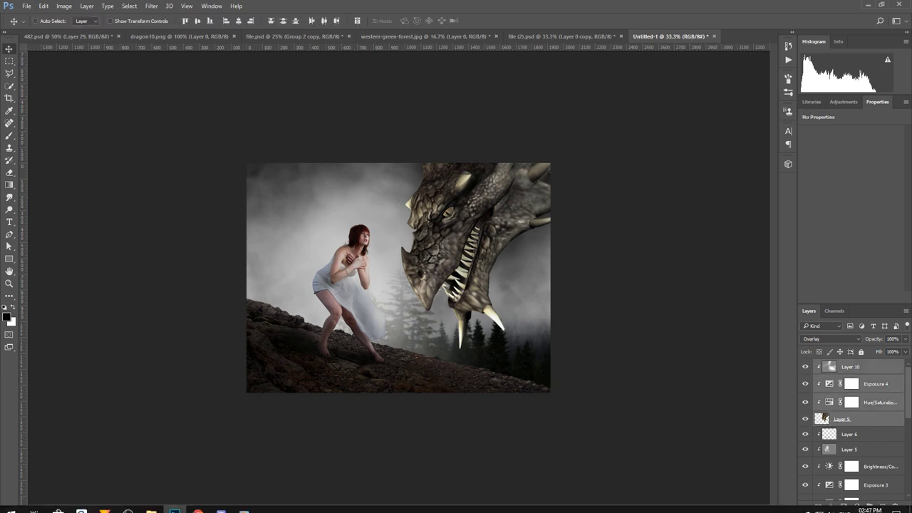
pyautogui.hotkey('ctrl', 't')
pyautogui.moveTo(724, 392)
pyautogui.mouseDown()
pyautogui.moveTo(706, 378)
pyautogui.moveTo(649, 421)
pyautogui.mouseUp()
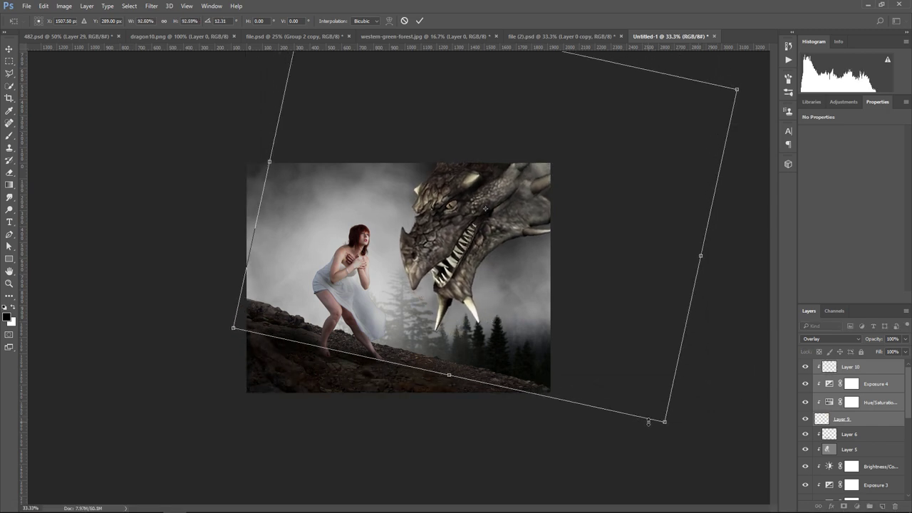
pyautogui.press('Return')
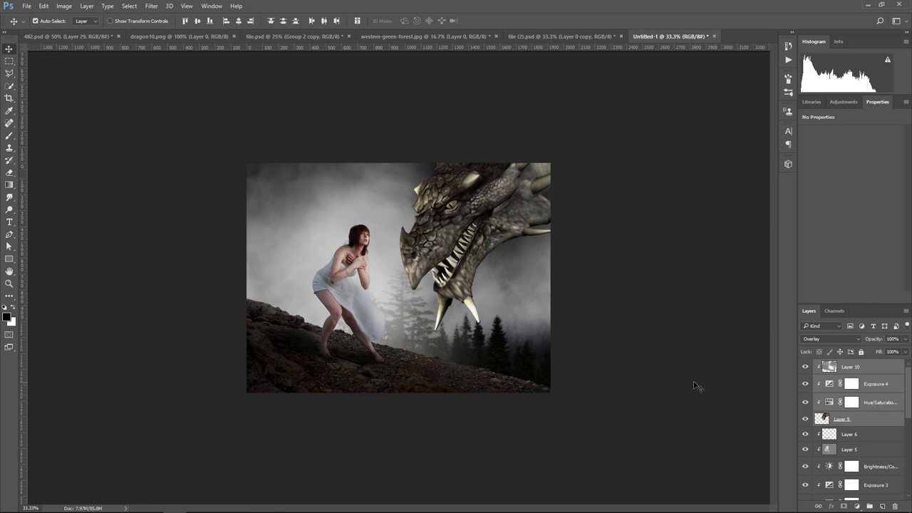
# Step: Add a new empty Layer 11 above Layer 3
pyautogui.scroll(-2, 873, 432)
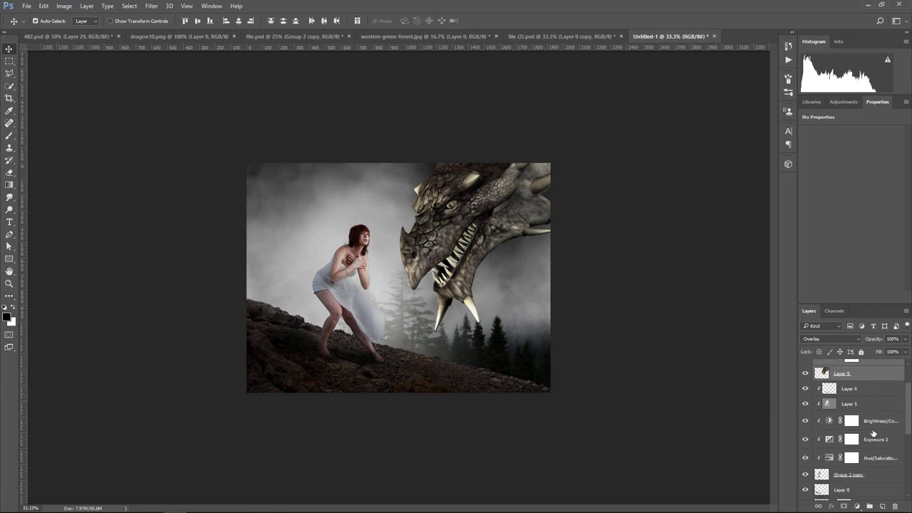
pyautogui.scroll(-2, 874, 432)
pyautogui.scroll(-2, 873, 432)
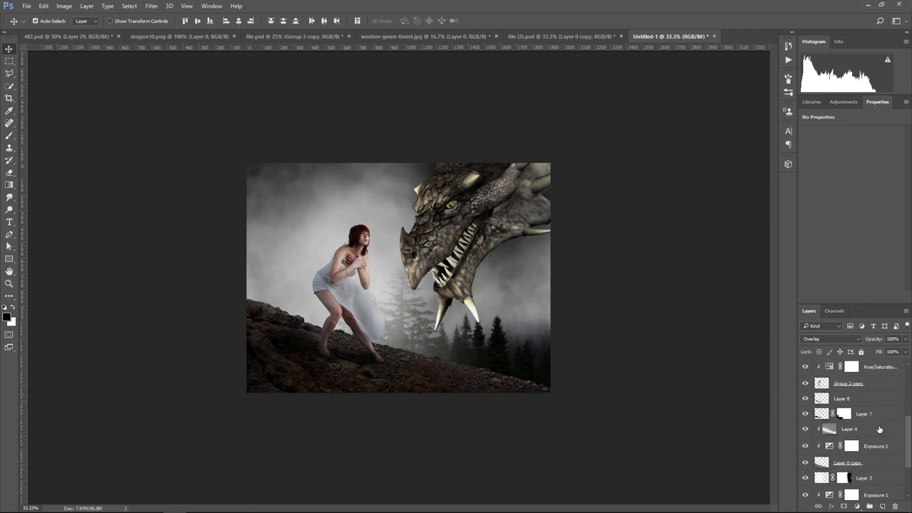
pyautogui.scroll(-1, 879, 441)
pyautogui.scroll(-1, 879, 447)
pyautogui.click(881, 450)
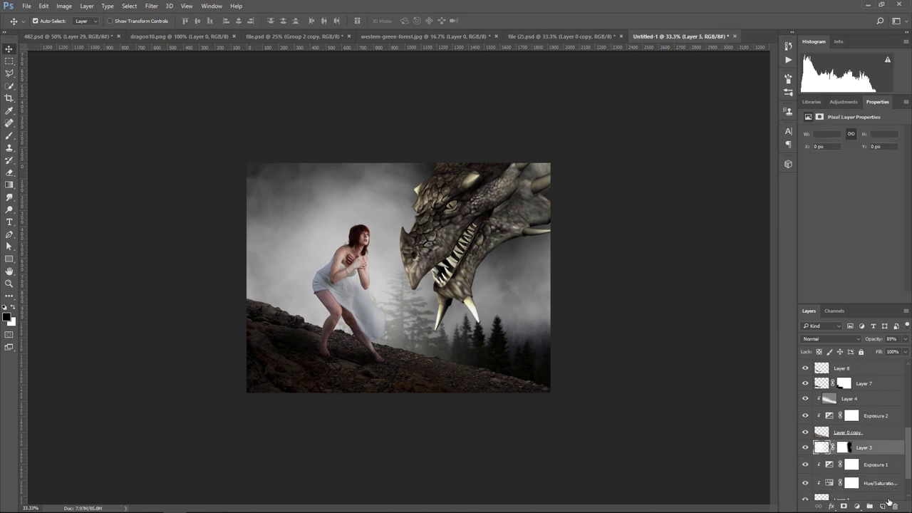
pyautogui.click(882, 506)
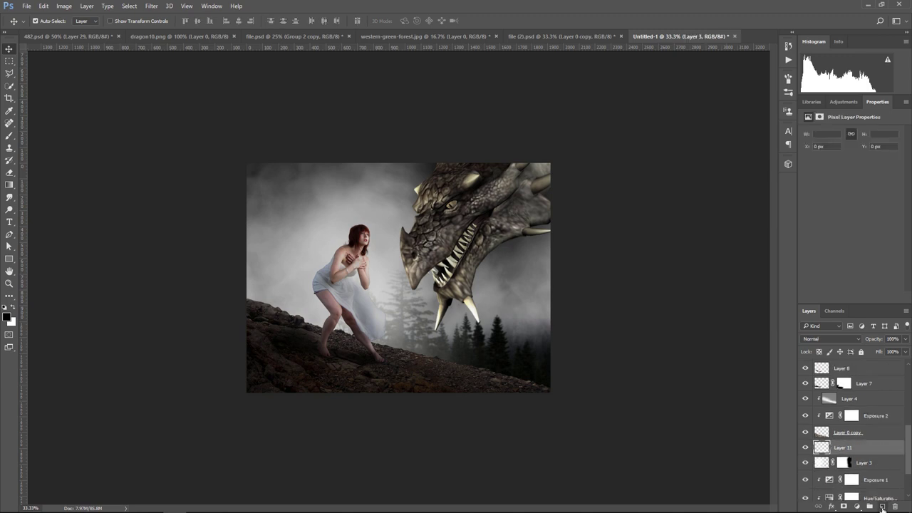
# Step: Paint bright white fog between the woman and dragon with a large soft brush
pyautogui.click(9, 136)
pyautogui.press(']')
pyautogui.press(']')
pyautogui.press(']')
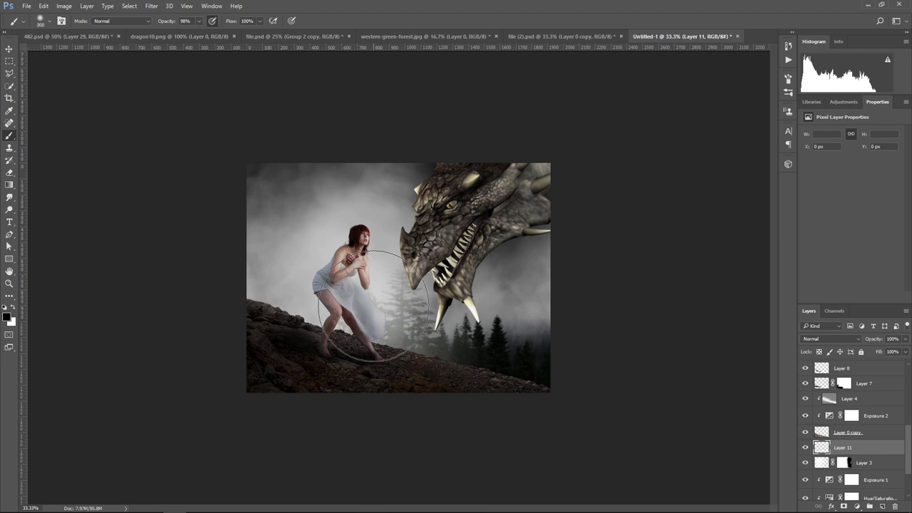
pyautogui.press(']')
pyautogui.press(']')
pyautogui.press(']')
pyautogui.click(378, 309)
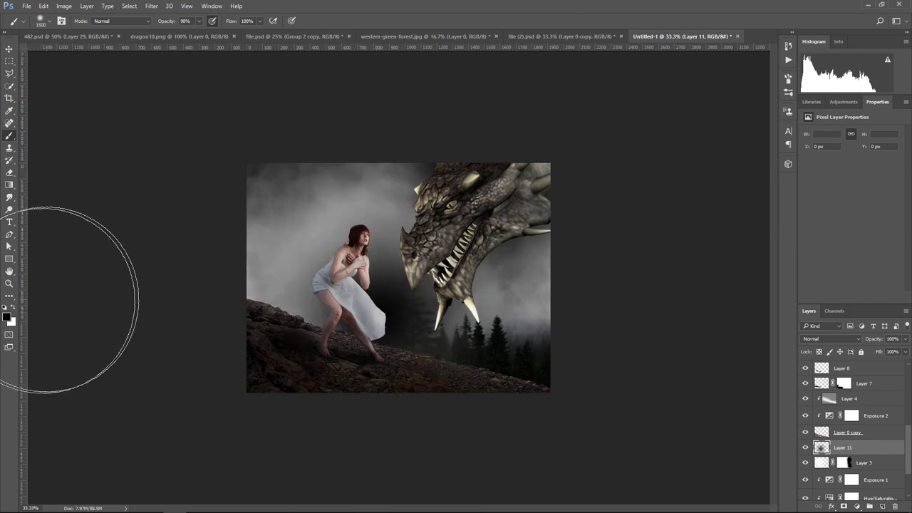
pyautogui.hotkey('ctrl', 'z')
pyautogui.click(13, 307)
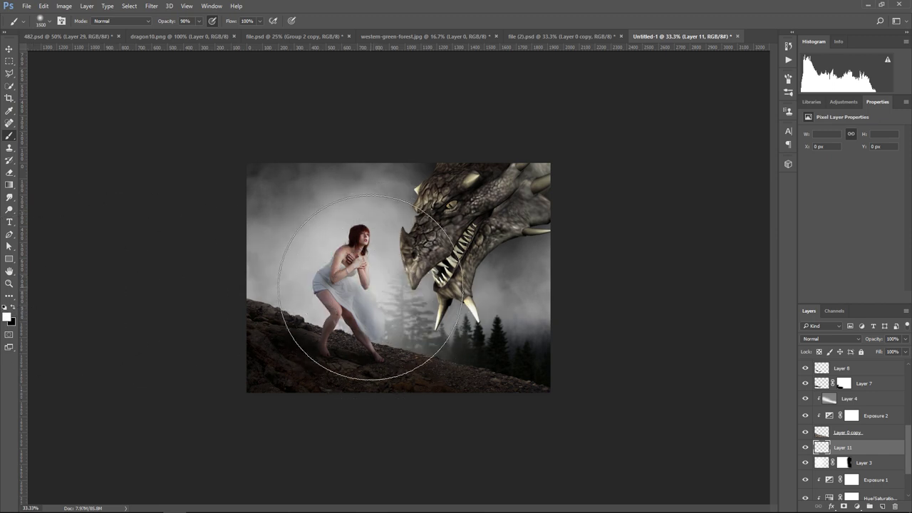
pyautogui.moveTo(399, 343)
pyautogui.mouseDown()
pyautogui.moveTo(367, 325)
pyautogui.moveTo(399, 377)
pyautogui.mouseUp()
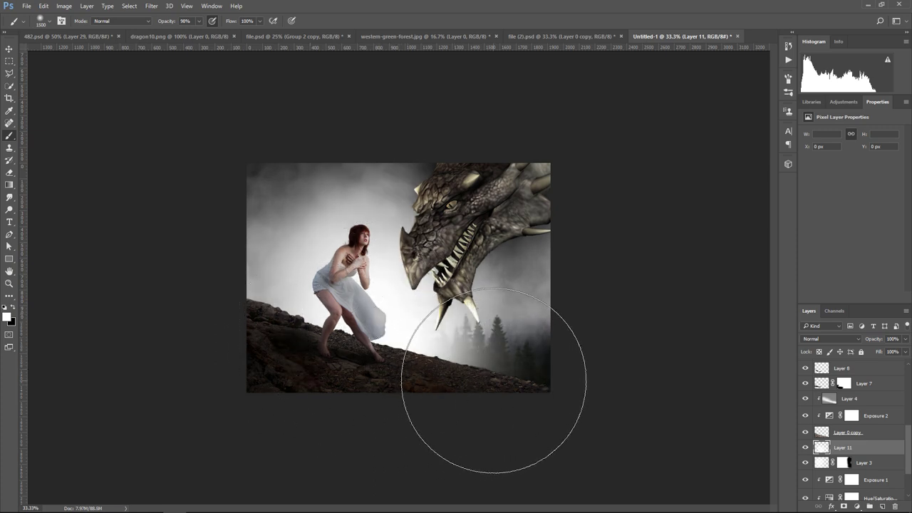
# Step: Add lighter fog around the dragon's neck and jaw, fading Layer 11 to 67%
pyautogui.press('[')
pyautogui.press('[')
pyautogui.press('[')
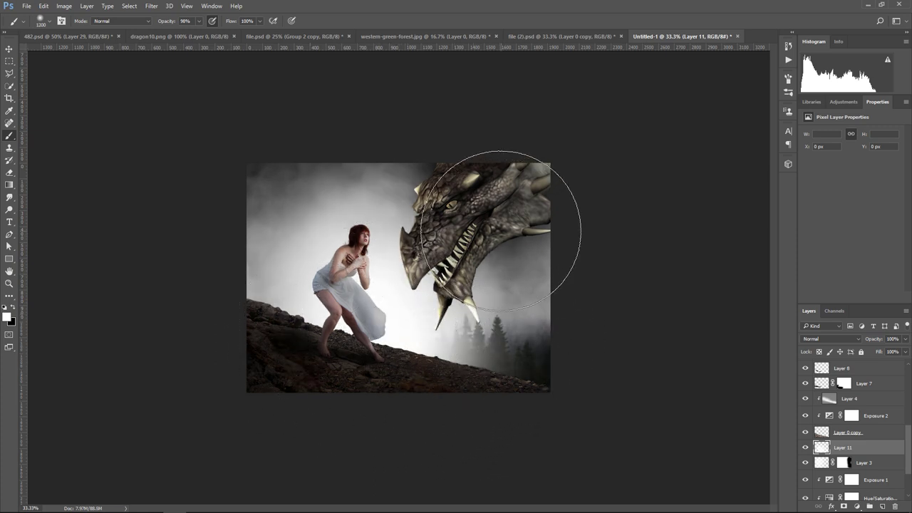
pyautogui.moveTo(509, 183); pyautogui.dragTo(499, 193)
pyautogui.press(']')
pyautogui.press(']')
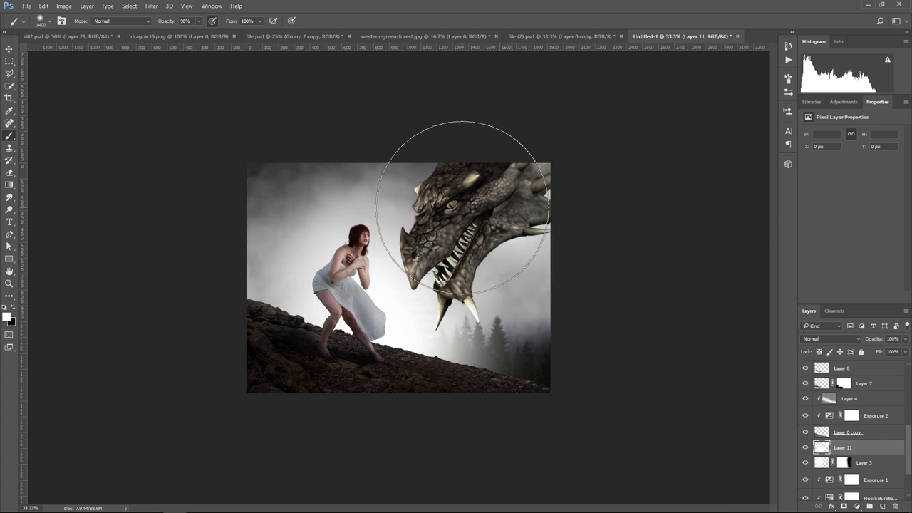
pyautogui.click(905, 340)
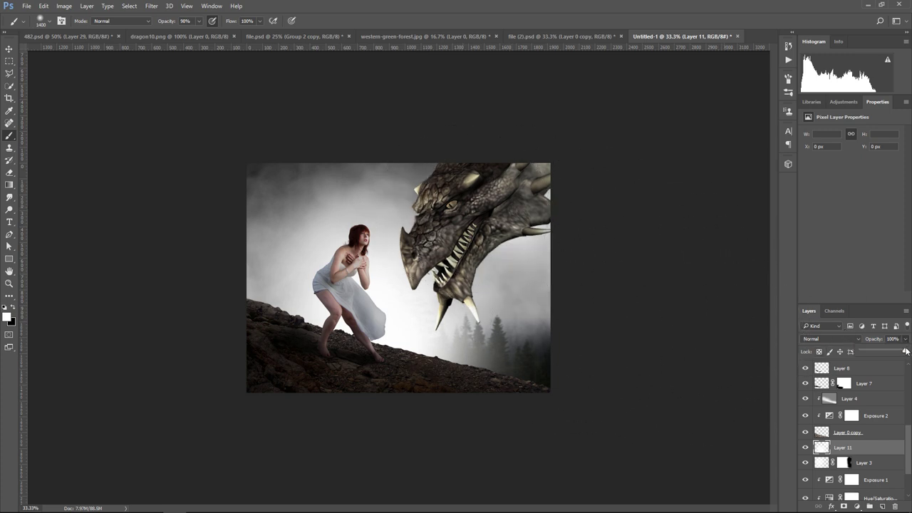
pyautogui.moveTo(895, 352); pyautogui.dragTo(890, 352)
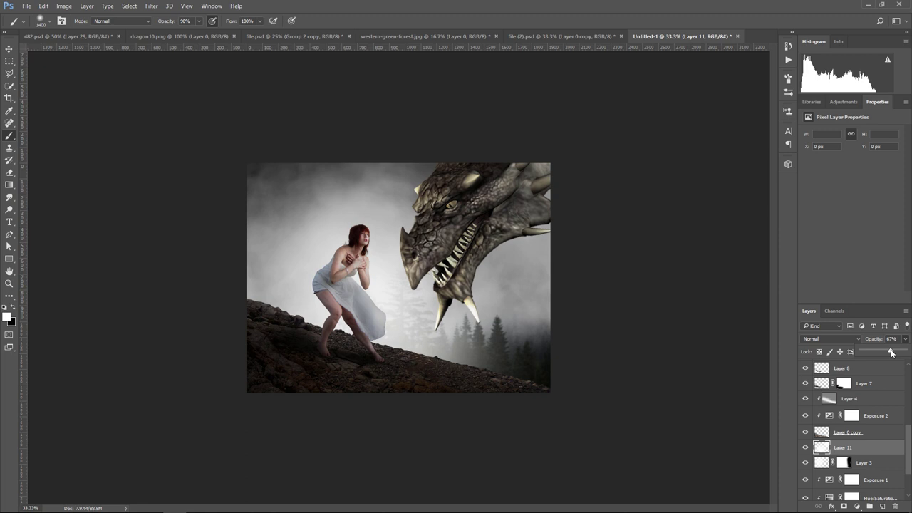
# Step: On a new Layer 12, brush soft white mist around the girl at 32% opacity
pyautogui.click(884, 506)
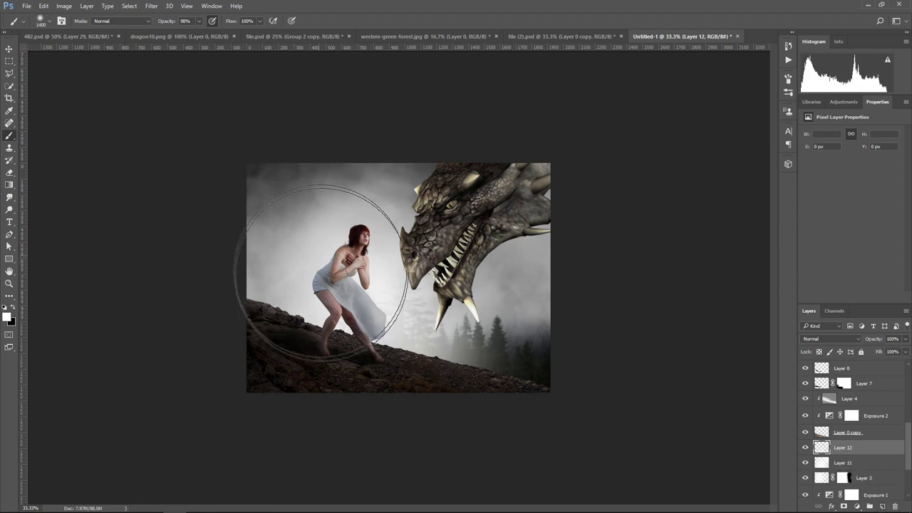
pyautogui.moveTo(320, 273); pyautogui.dragTo(366, 397)
pyautogui.click(907, 341)
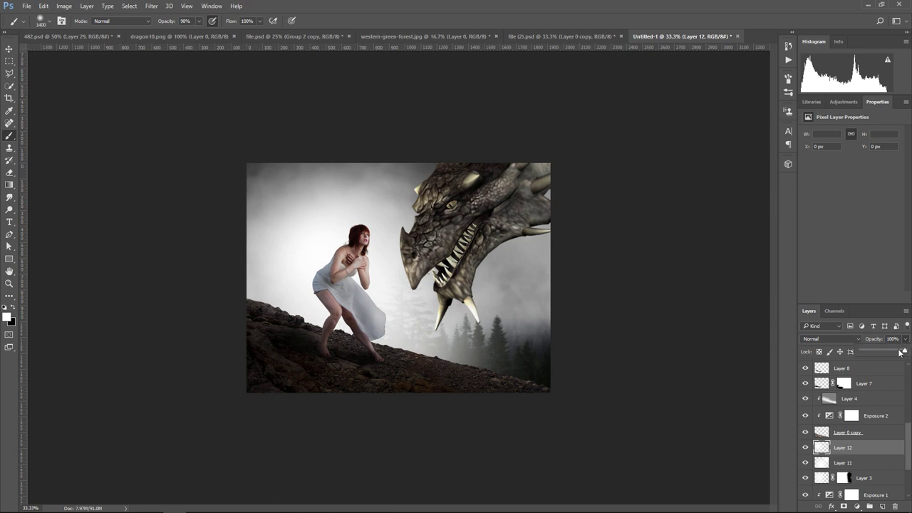
pyautogui.moveTo(889, 353); pyautogui.dragTo(887, 353)
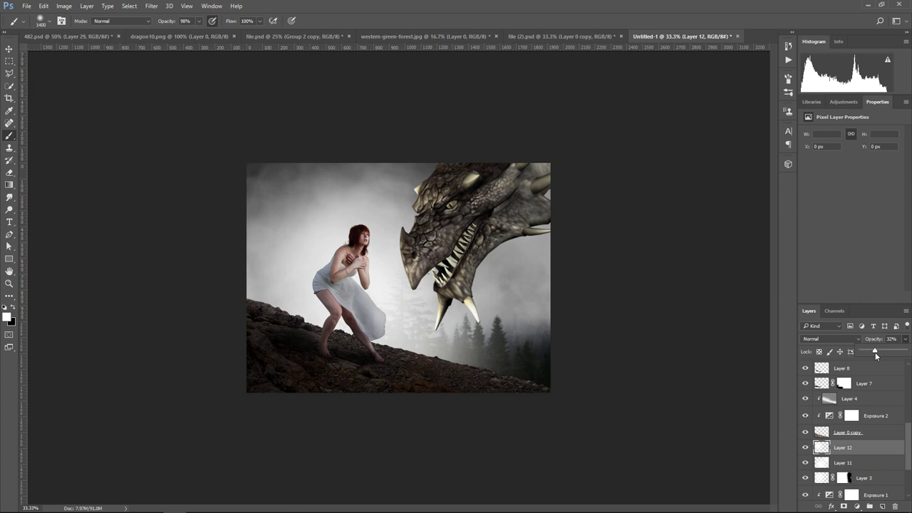
# Step: Add a Color Balance layer with midtones Cyan/Red -12 and Yellow/Blue +29
pyautogui.click(857, 506)
pyautogui.click(850, 404)
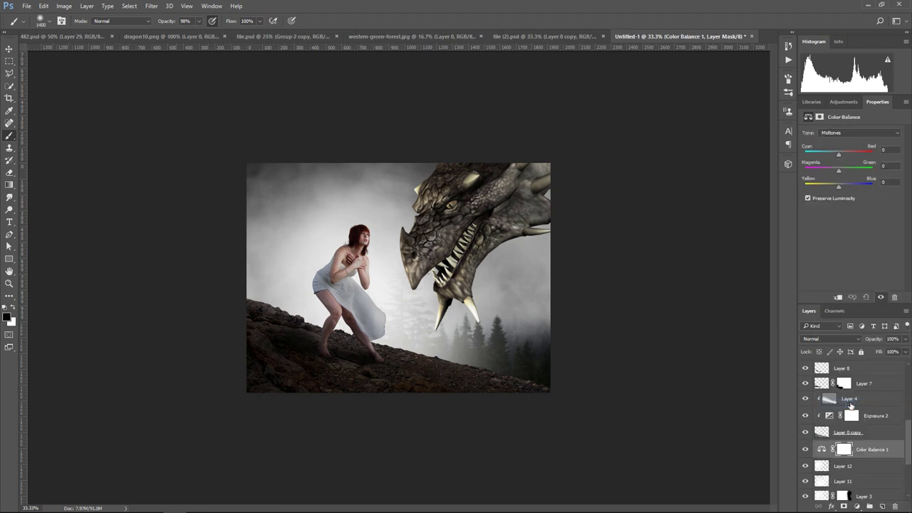
pyautogui.moveTo(845, 185); pyautogui.dragTo(848, 185)
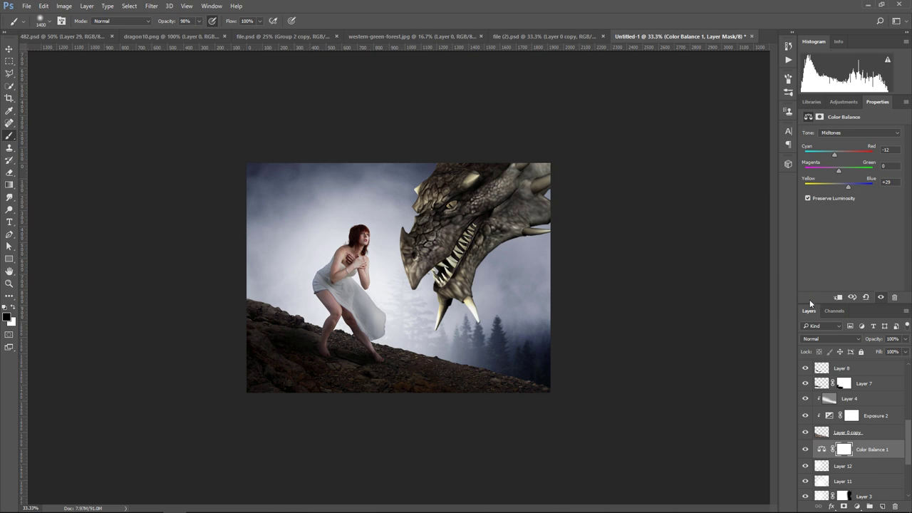
pyautogui.scroll(2, 872, 404)
pyautogui.scroll(3, 872, 404)
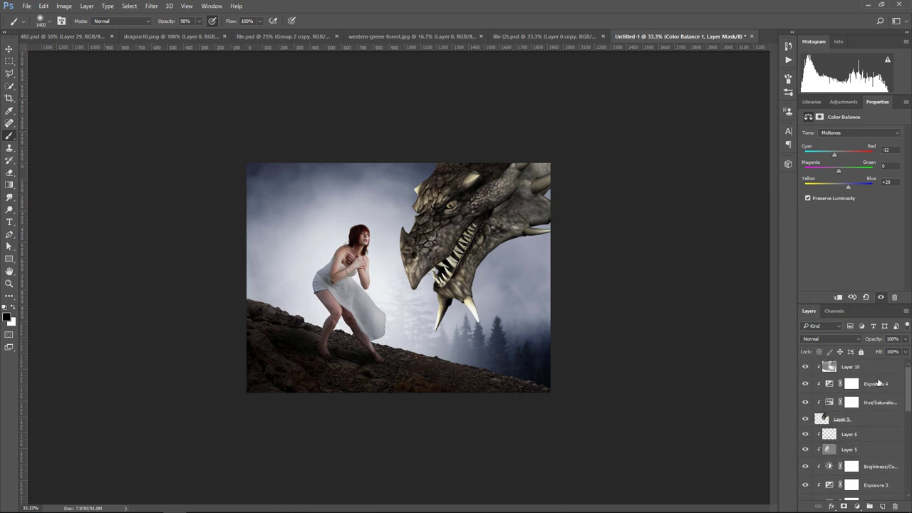
# Step: Stamp a merged copy of all visible layers into a new top Layer 13
pyautogui.click(876, 368)
pyautogui.click(882, 505)
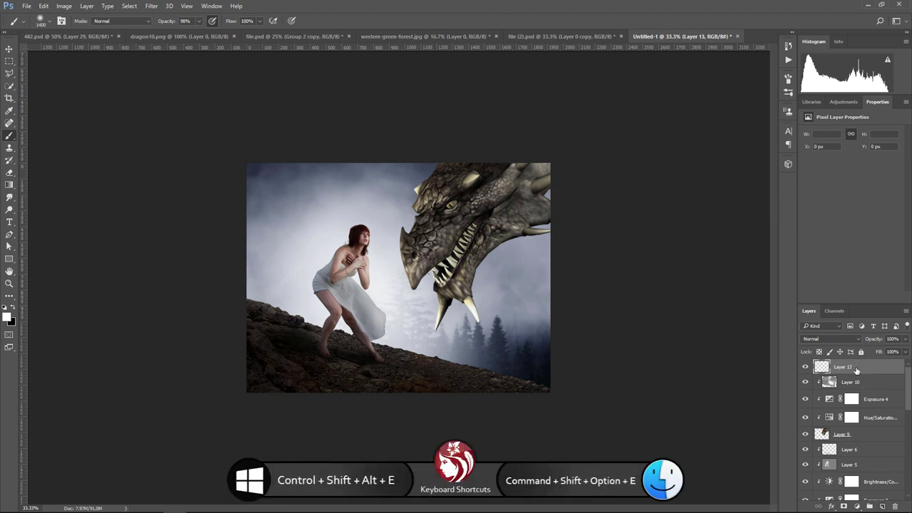
pyautogui.hotkey('ctrl', 'shift', 'alt', 'e')
pyautogui.hotkey('ctrl', '+')
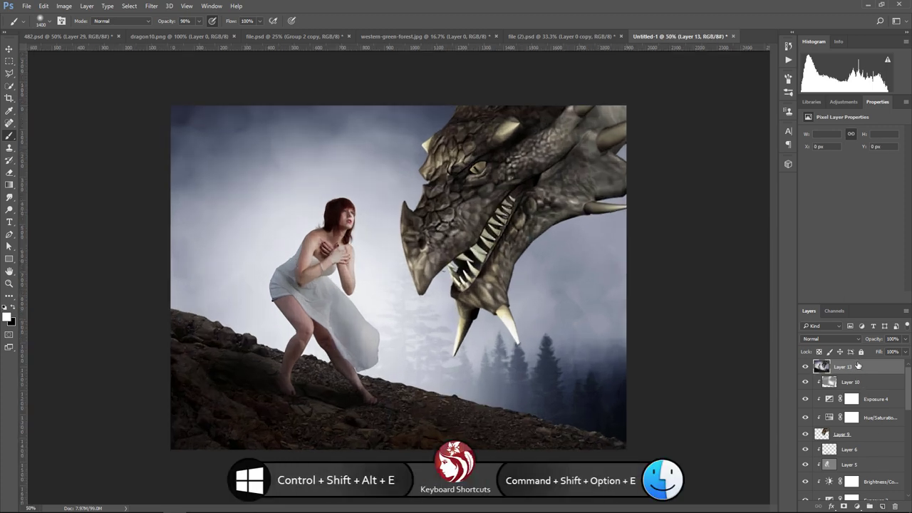
pyautogui.hotkey('ctrl', '+')
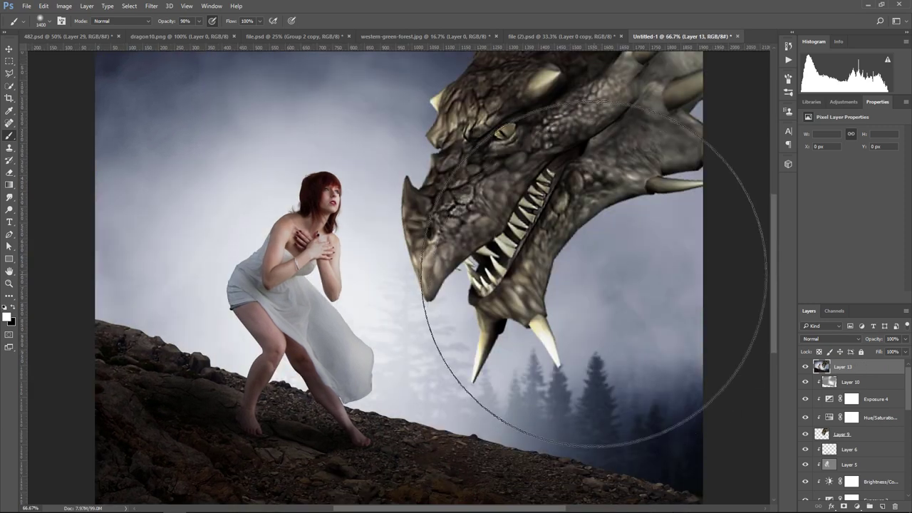
pyautogui.scroll(-1, 545, 253)
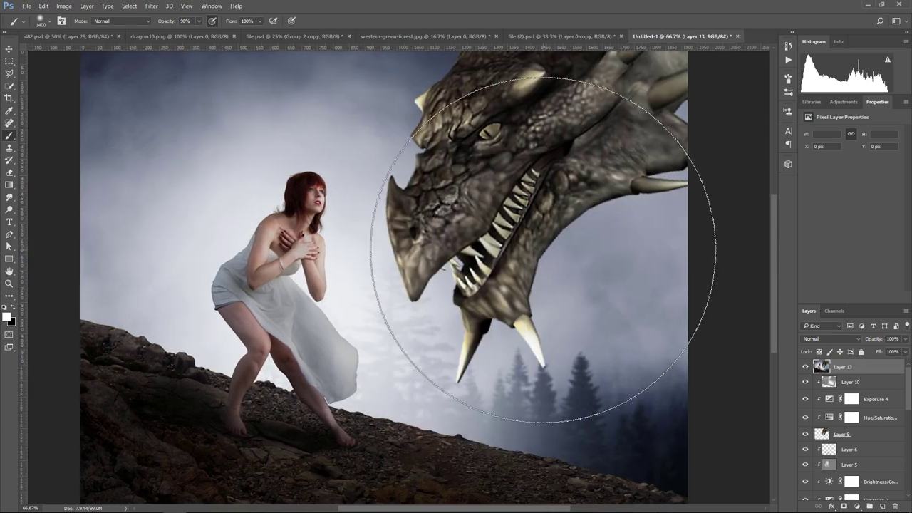
pyautogui.press('v')
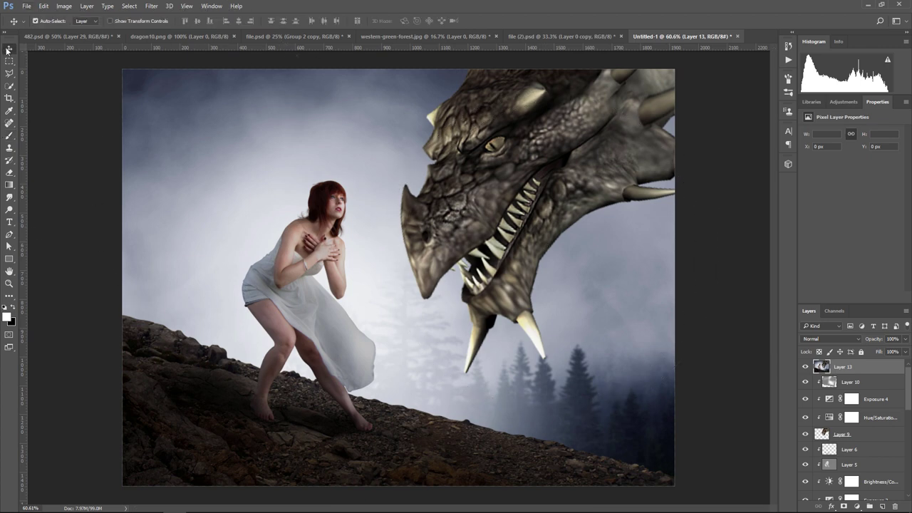
pyautogui.click(151, 6)
pyautogui.moveTo(166, 215)
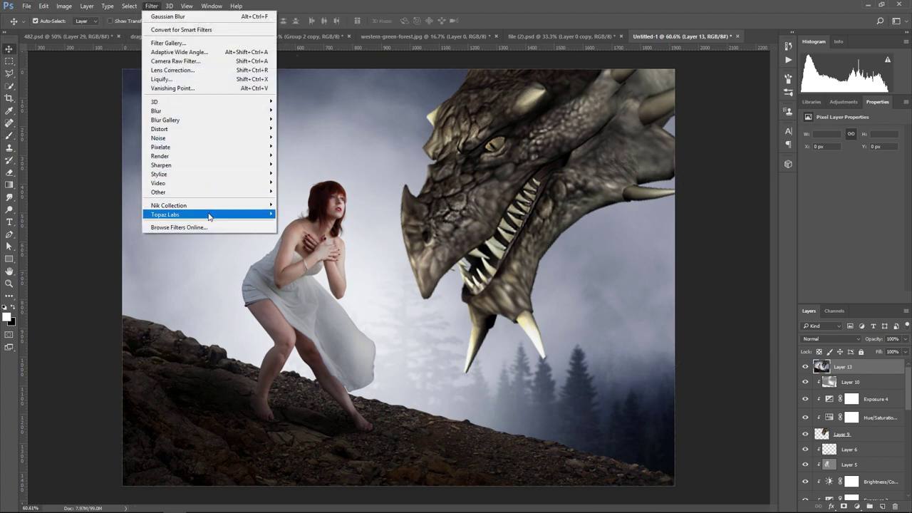
# Step: Apply Topaz Clean 3's Fluid Edges preset to the merged layer after previewing Flowing Curls
pyautogui.click(321, 241)
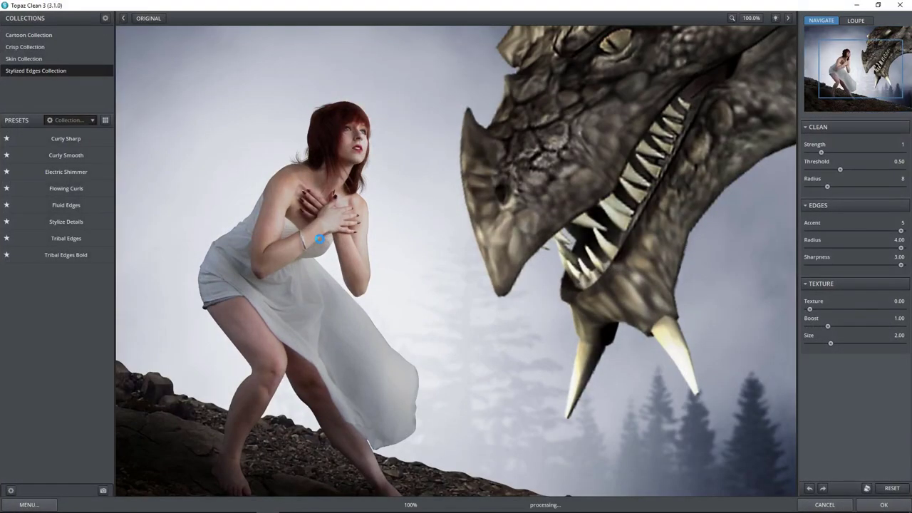
pyautogui.click(66, 188)
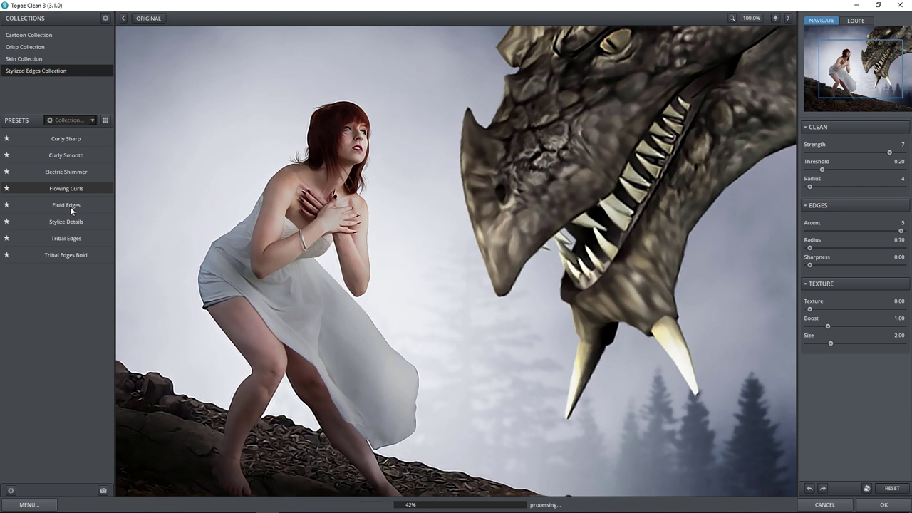
pyautogui.click(70, 206)
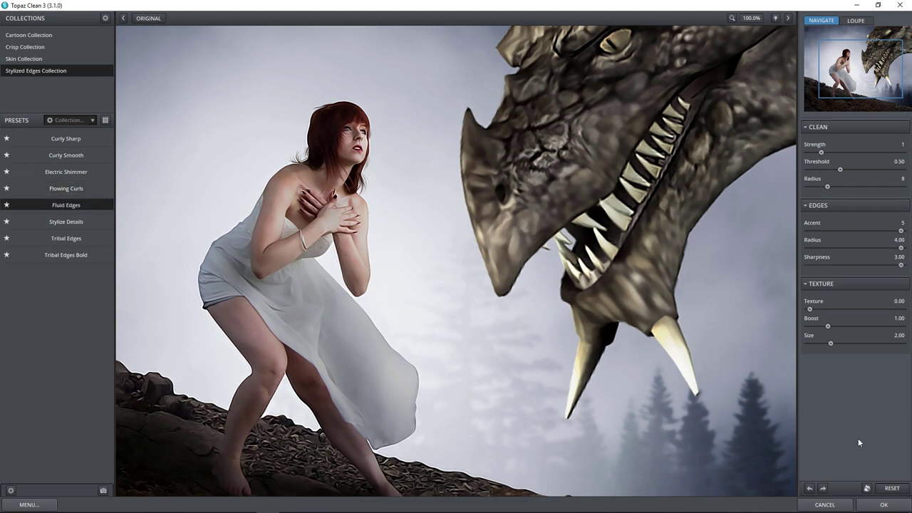
pyautogui.click(891, 506)
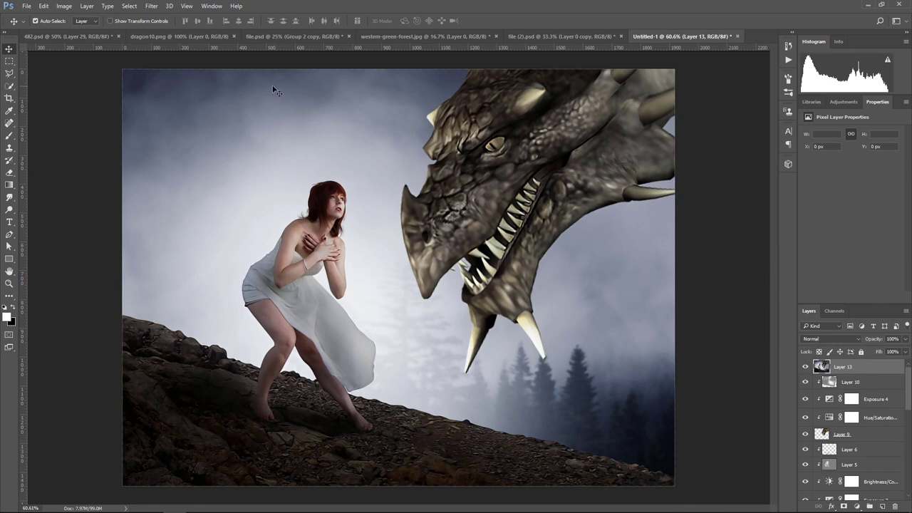
# Step: In the Camera Raw Filter, raise Clarity to +32 and lower Blacks to -23
pyautogui.click(152, 5)
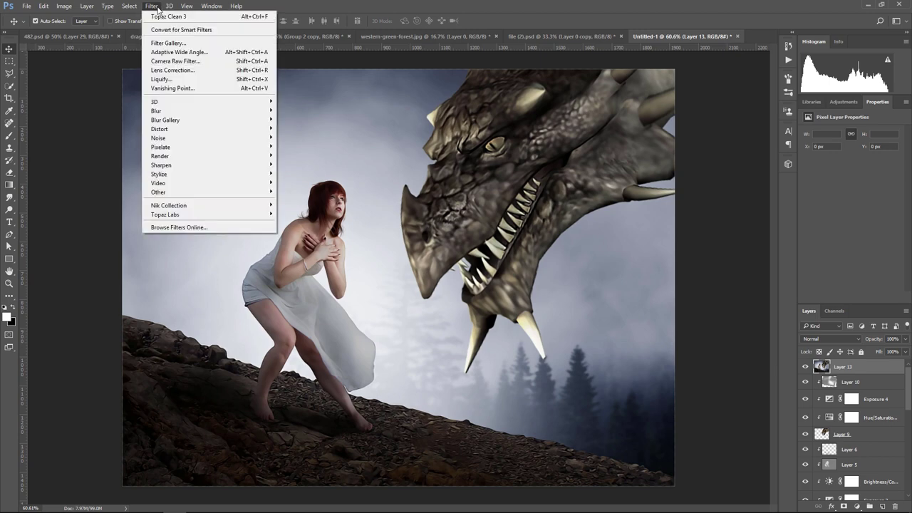
pyautogui.click(175, 62)
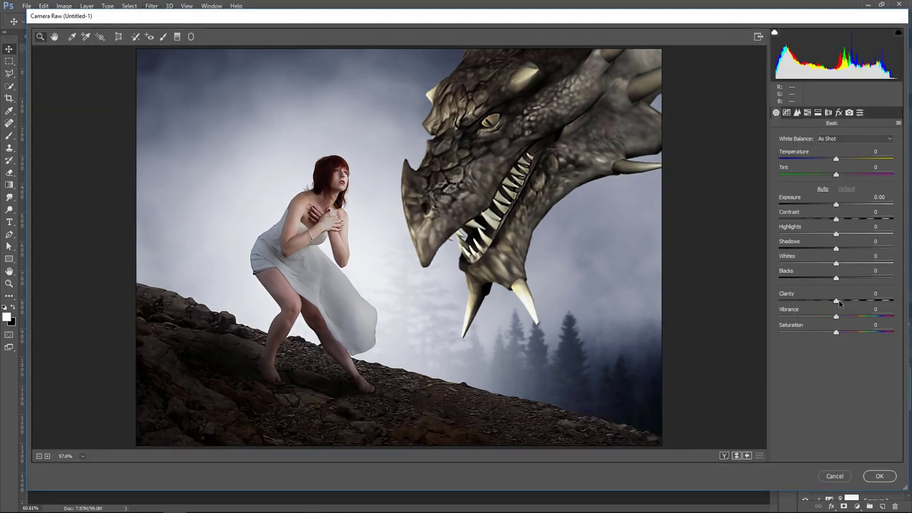
pyautogui.moveTo(837, 301); pyautogui.dragTo(855, 302)
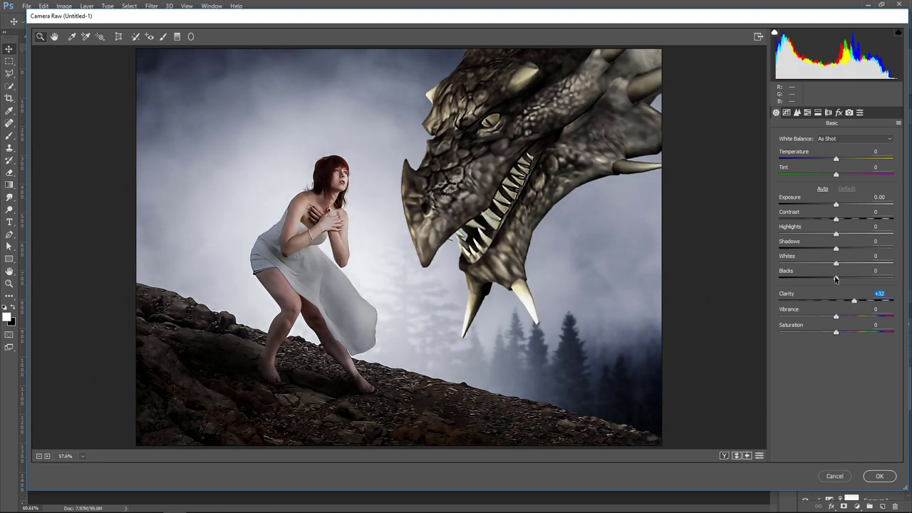
pyautogui.moveTo(836, 278)
pyautogui.mouseDown()
pyautogui.moveTo(823, 278)
pyautogui.moveTo(855, 267)
pyautogui.moveTo(862, 248)
pyautogui.moveTo(830, 237)
pyautogui.mouseUp()
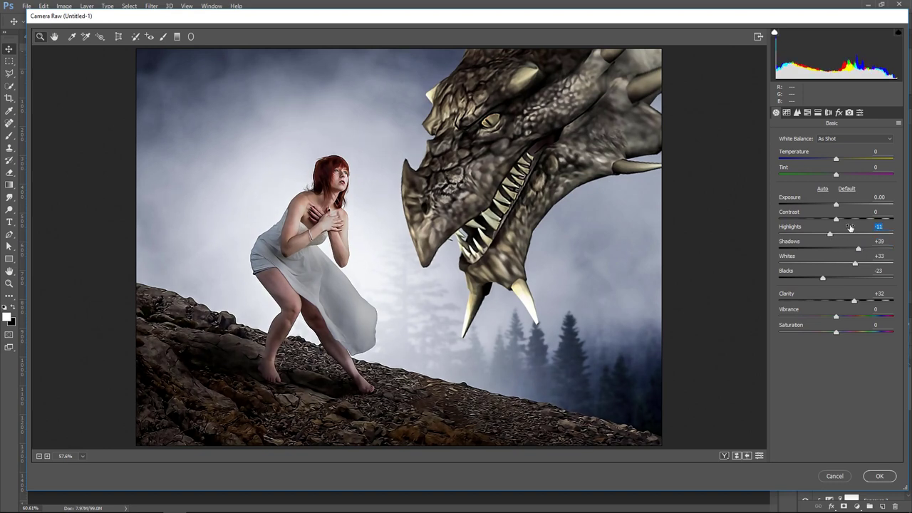
pyautogui.click(878, 476)
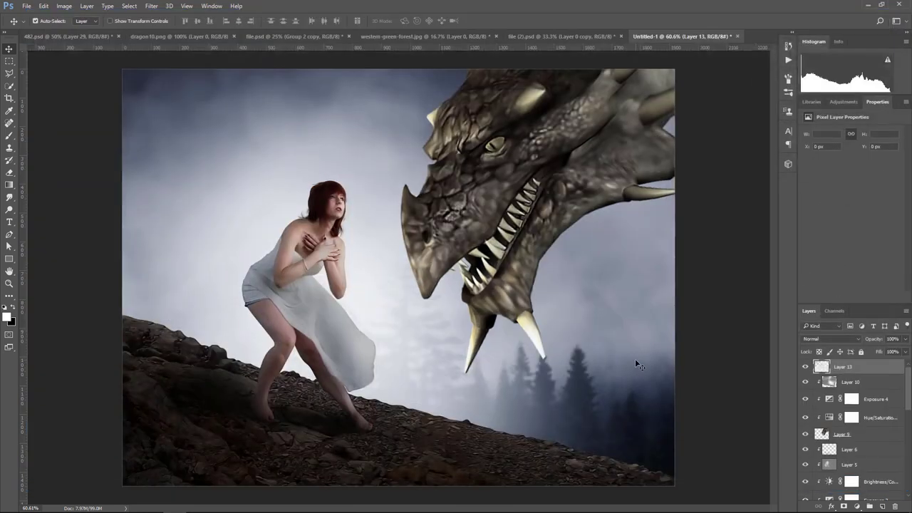